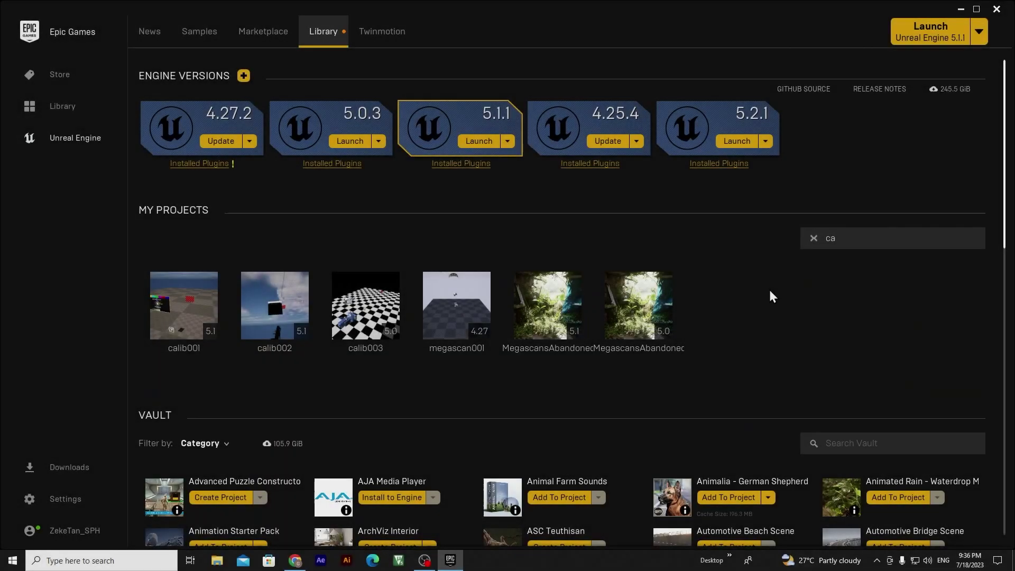
Launch Unreal Engine 5.2.1 and create a Blank Film/Video & Live Events project called Calib_Tut01
{"action": "left_click", "coordinate": [738, 147]}
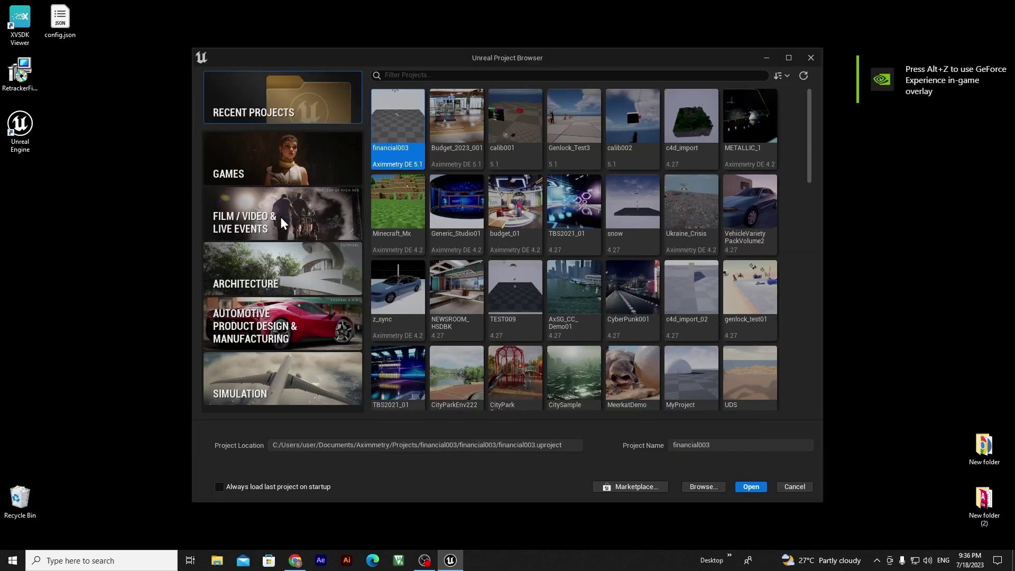
{"action": "left_click", "coordinate": [280, 217]}
{"action": "left_click", "coordinate": [713, 445]}
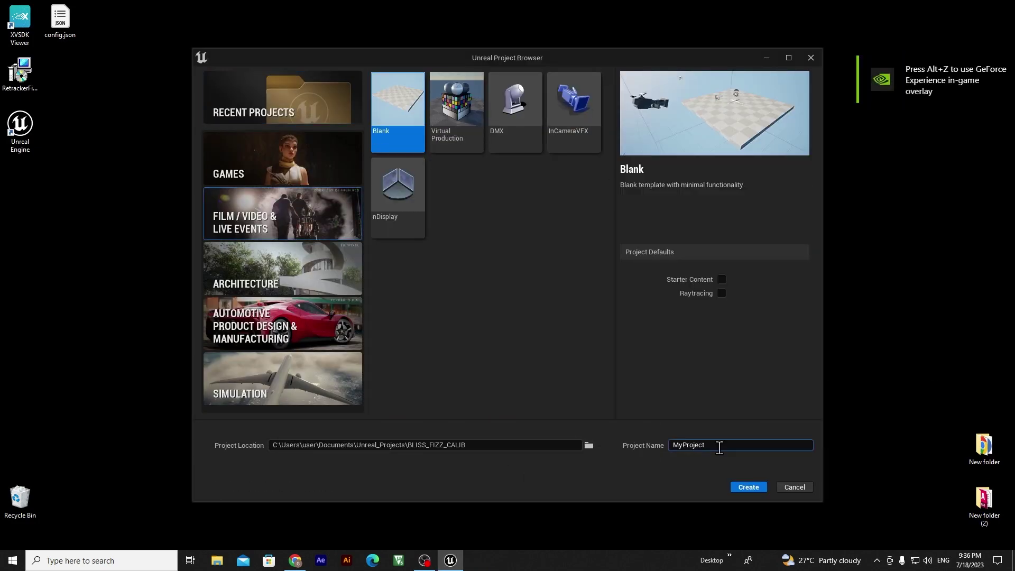
{"action": "double_click", "coordinate": [689, 445]}
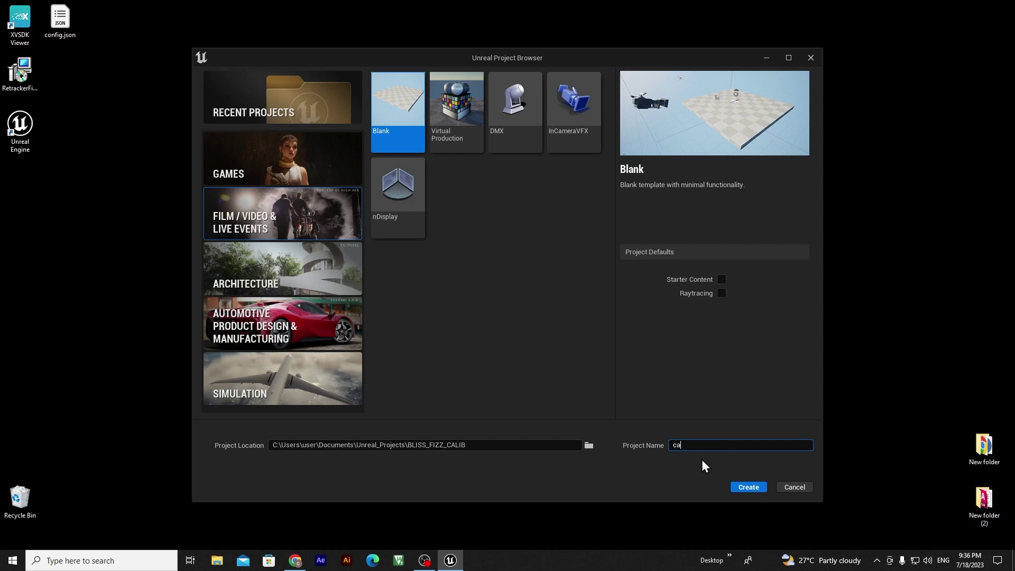
{"action": "key", "text": "BackSpace"}
{"action": "type", "text": "Calib_Tut01"}
{"action": "left_click", "coordinate": [748, 487]}
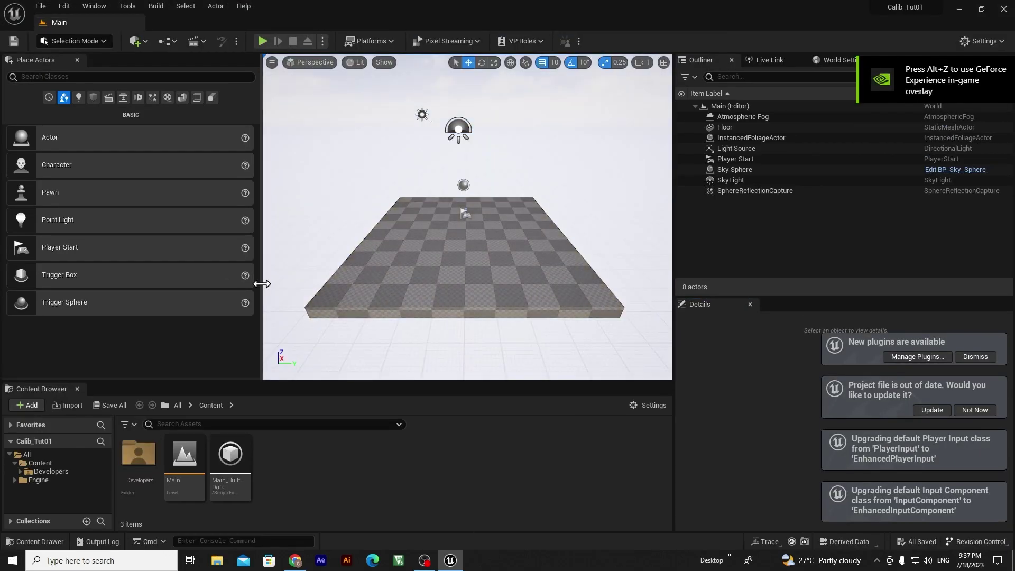
Widen the viewport and bring up the Plugins window
{"action": "left_click_drag", "start_coordinate": [261, 284], "coordinate": [176, 284]}
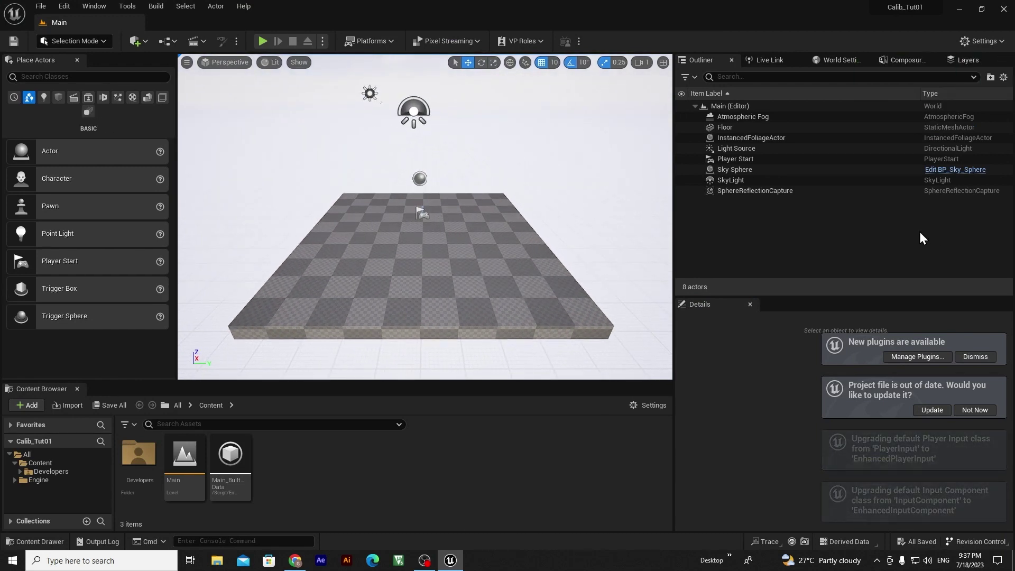
{"action": "left_click", "coordinate": [984, 41]}
{"action": "left_click", "coordinate": [924, 100]}
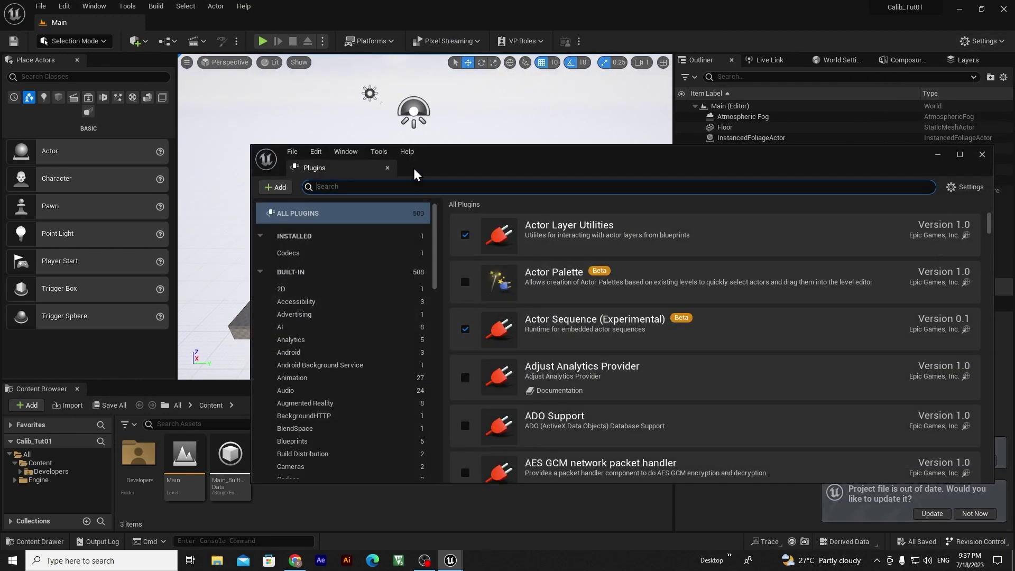
{"action": "left_click_drag", "start_coordinate": [428, 155], "coordinate": [348, 123]}
Enable the beta LiveLinkCamera, LiveLinkFreeD and LiveLinkLens plugins
{"action": "type", "text": "livelink"}
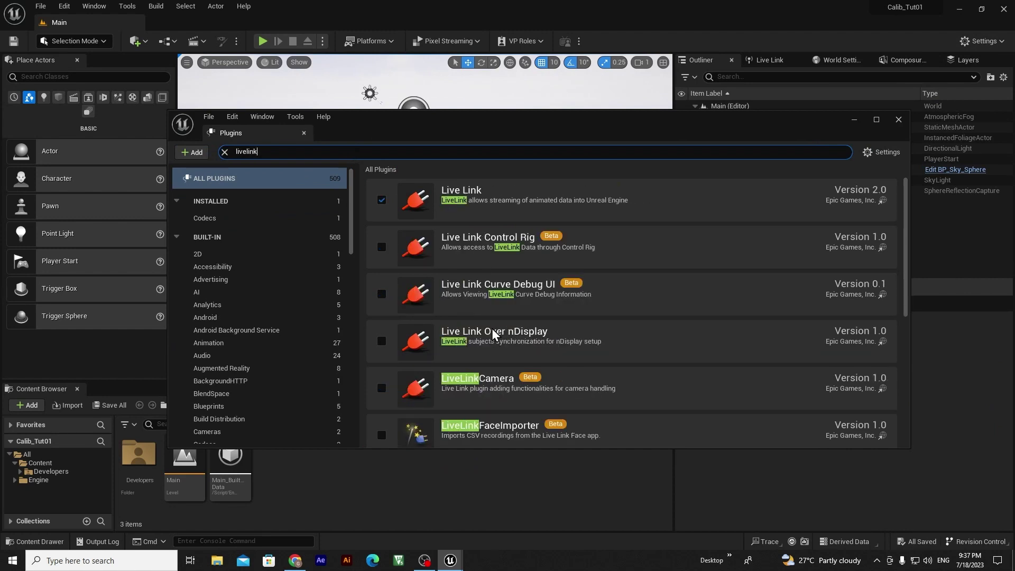
{"action": "scroll", "coordinate": [540, 318], "scroll_direction": "down", "scroll_amount": 1}
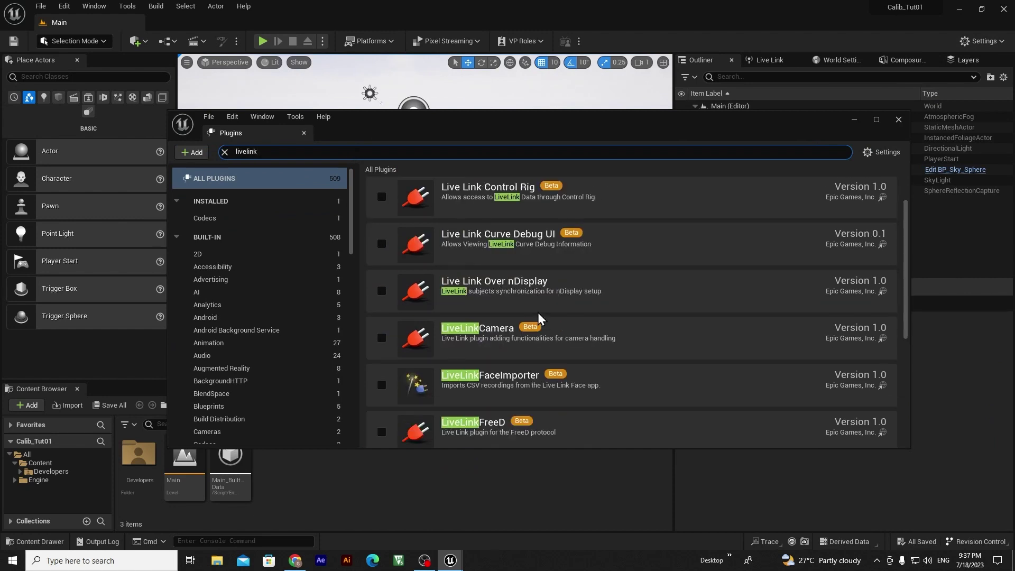
{"action": "left_click", "coordinate": [381, 338]}
{"action": "left_click", "coordinate": [598, 312]}
{"action": "scroll", "coordinate": [525, 339], "scroll_direction": "down", "scroll_amount": 2}
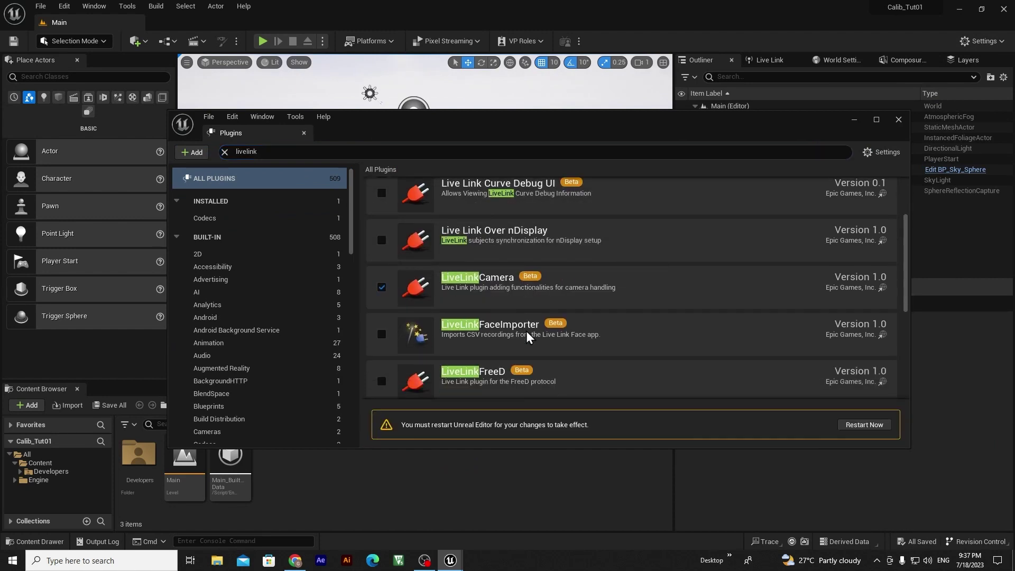
{"action": "left_click", "coordinate": [379, 333]}
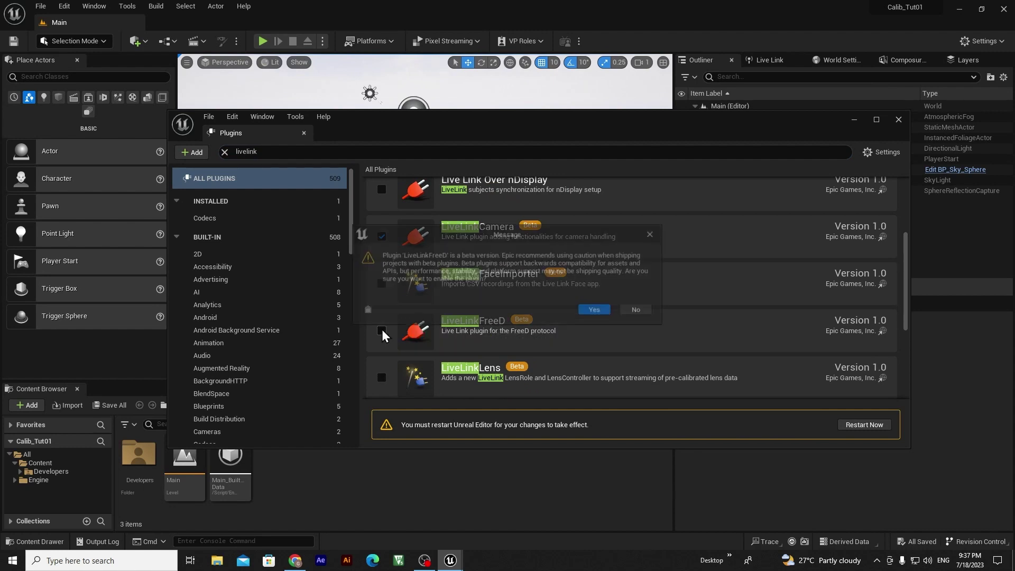
{"action": "left_click", "coordinate": [595, 311]}
{"action": "scroll", "coordinate": [550, 311], "scroll_direction": "down", "scroll_amount": 2}
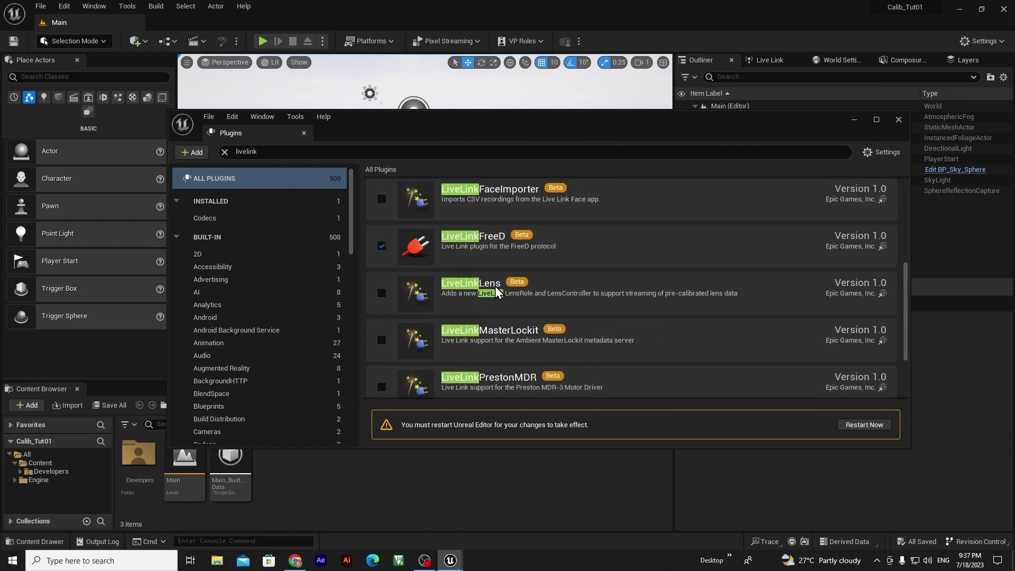
{"action": "left_click", "coordinate": [381, 293]}
{"action": "left_click", "coordinate": [602, 310]}
{"action": "scroll", "coordinate": [607, 311], "scroll_direction": "down", "scroll_amount": 2}
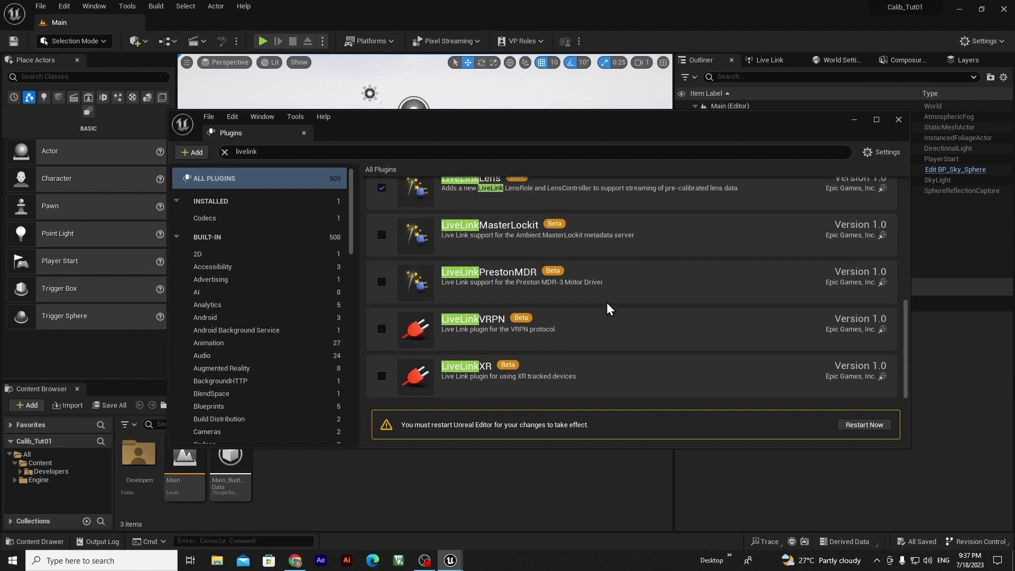
Search 'lens' and enable the beta Camera Calibration plugin
{"action": "left_click", "coordinate": [255, 151]}
{"action": "type", "text": "lens"}
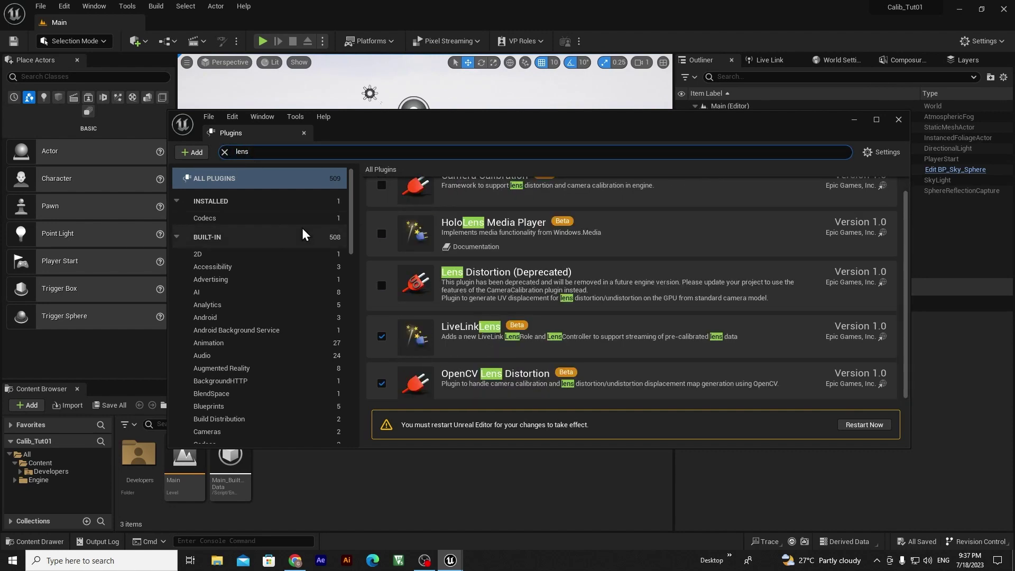
{"action": "scroll", "coordinate": [607, 291], "scroll_direction": "up", "scroll_amount": 1}
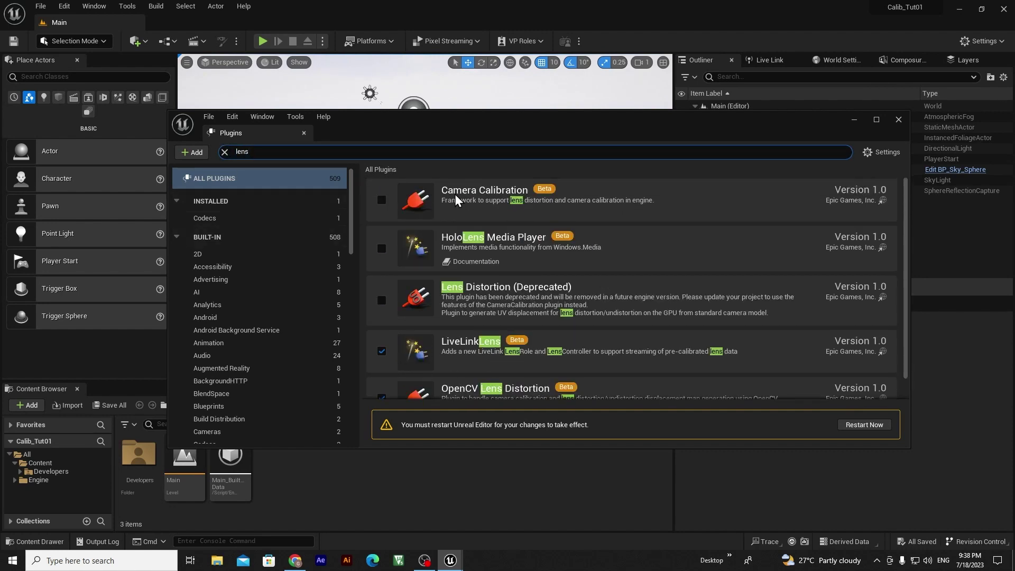
{"action": "left_click", "coordinate": [381, 200]}
{"action": "left_click", "coordinate": [594, 308]}
{"action": "scroll", "coordinate": [614, 271], "scroll_direction": "down", "scroll_amount": 1}
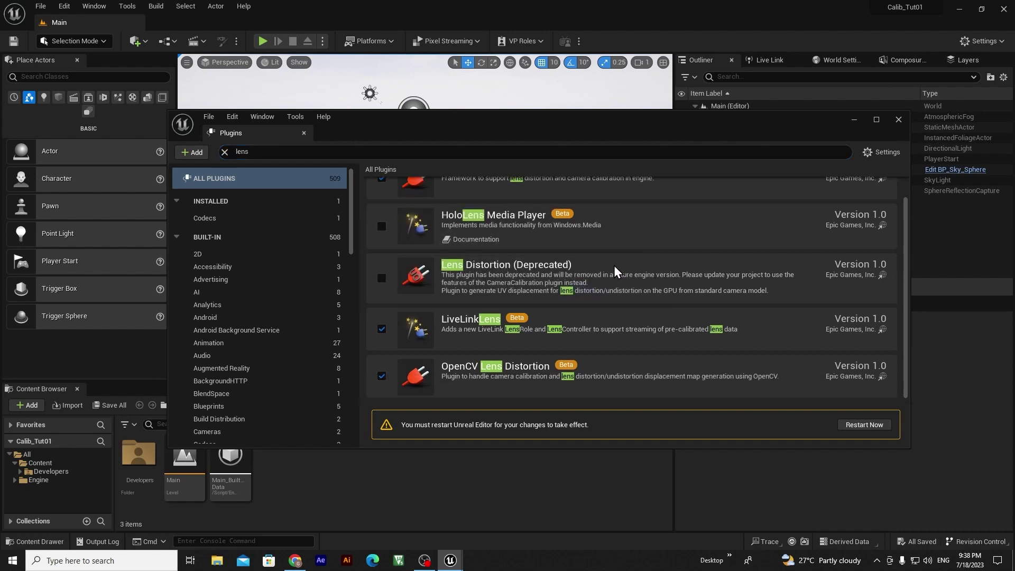
{"action": "scroll", "coordinate": [615, 271], "scroll_direction": "up", "scroll_amount": 1}
Enable the beta Timed Data Monitor plugin and restart the editor
{"action": "left_click", "coordinate": [209, 153]}
{"action": "type", "text": "time"}
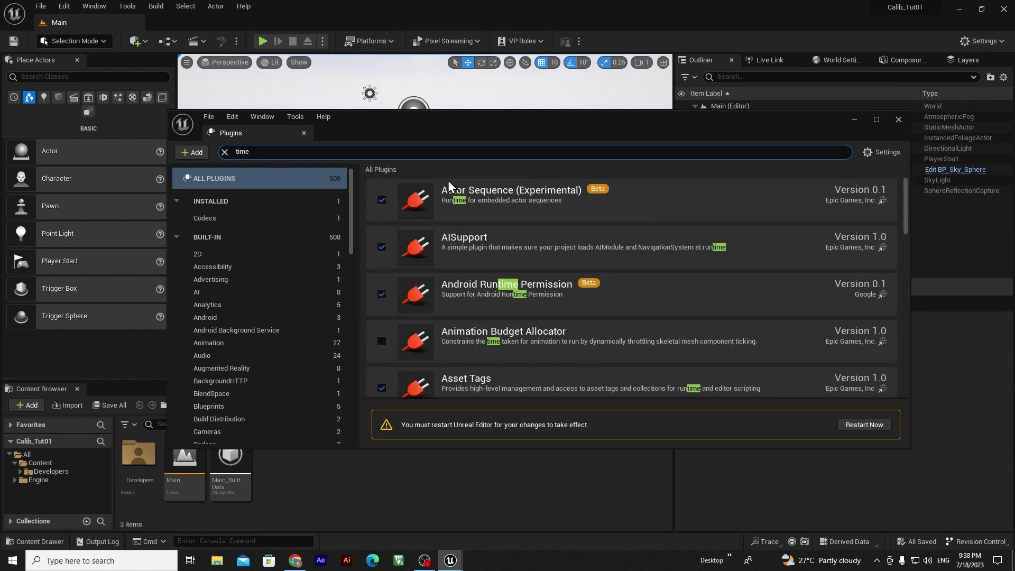
{"action": "type", "text": " data"}
{"action": "scroll", "coordinate": [475, 318], "scroll_direction": "down", "scroll_amount": 1}
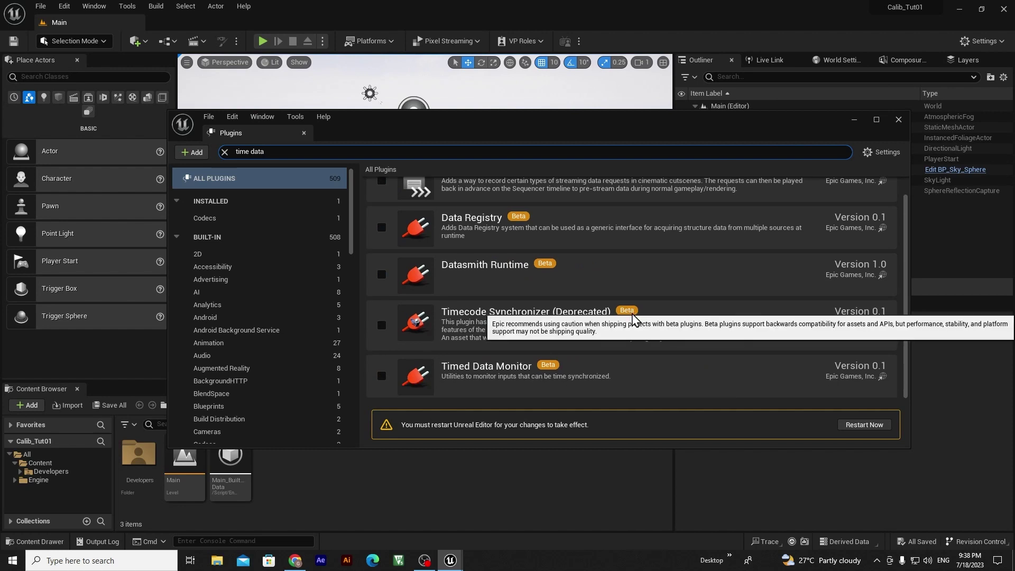
{"action": "left_click", "coordinate": [382, 376]}
{"action": "left_click", "coordinate": [591, 312]}
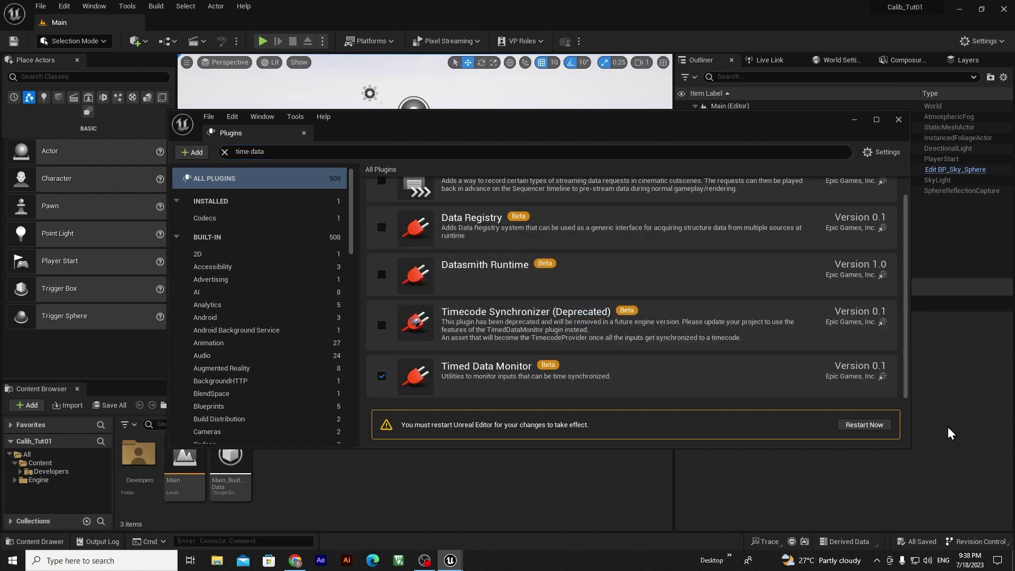
{"action": "left_click", "coordinate": [867, 425]}
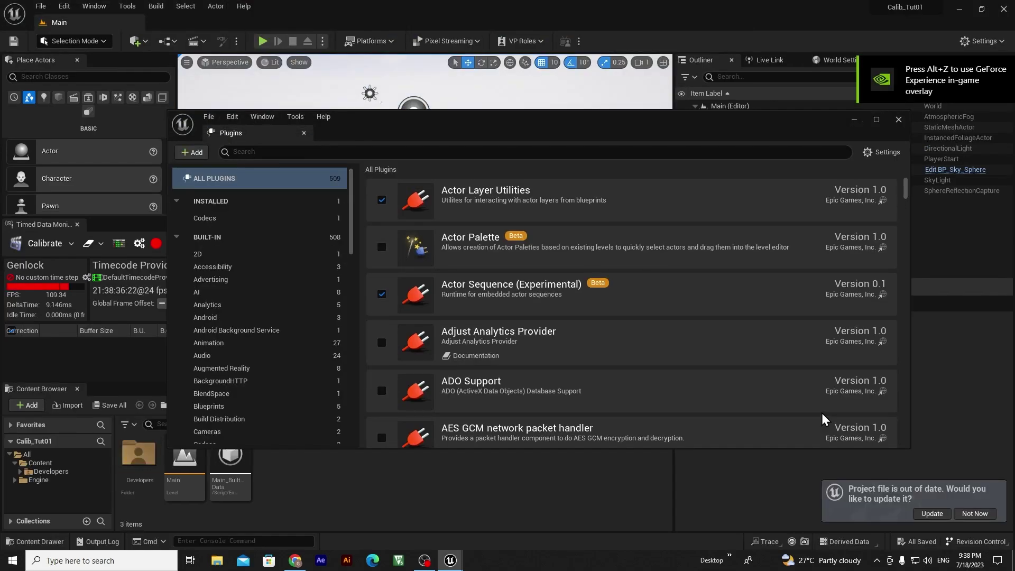
Create a Blueprint folder in the project content and go into it
{"action": "left_click", "coordinate": [898, 119]}
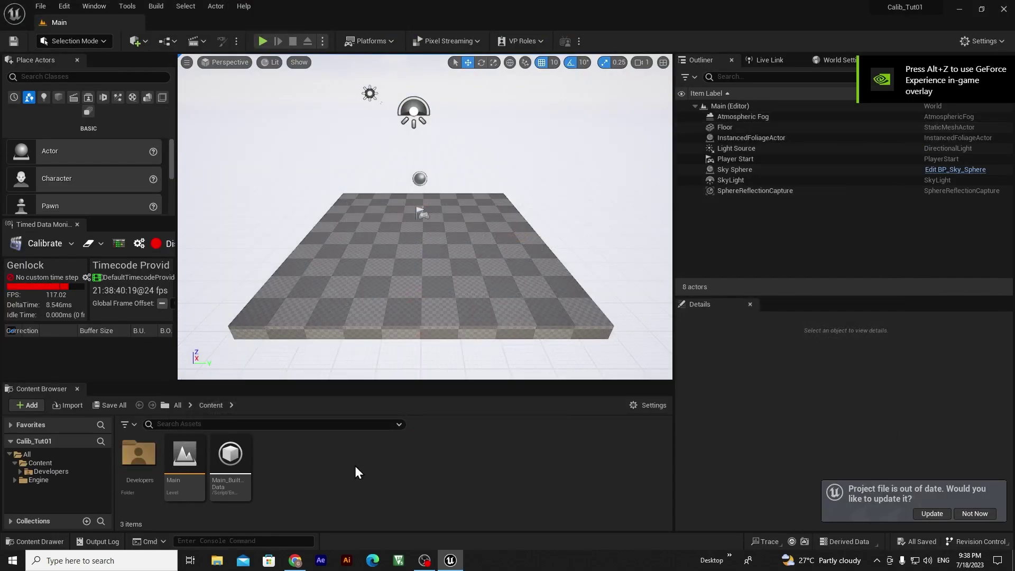
{"action": "right_click", "coordinate": [339, 469]}
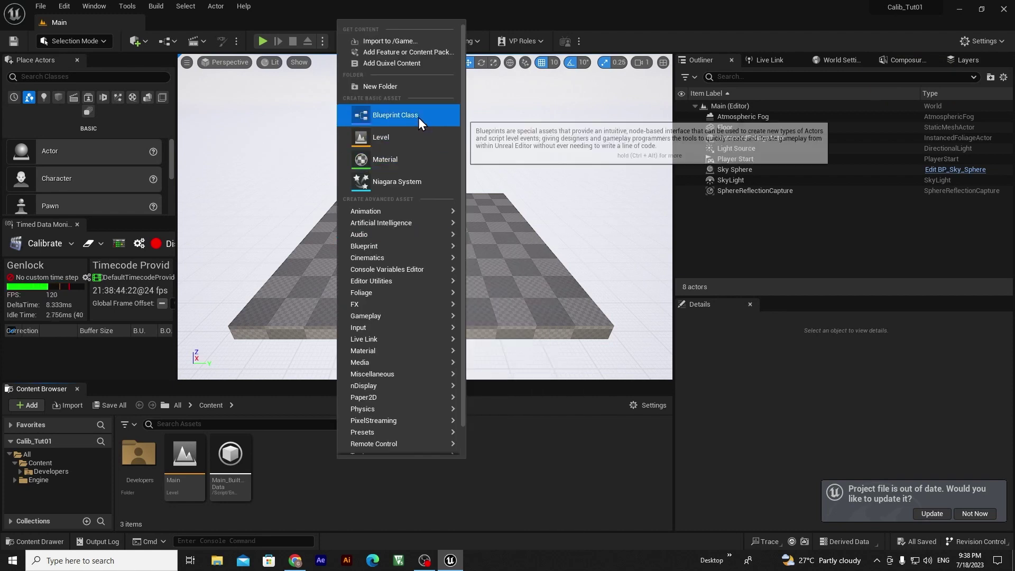
{"action": "left_click", "coordinate": [401, 88]}
{"action": "type", "text": "Blueprint"}
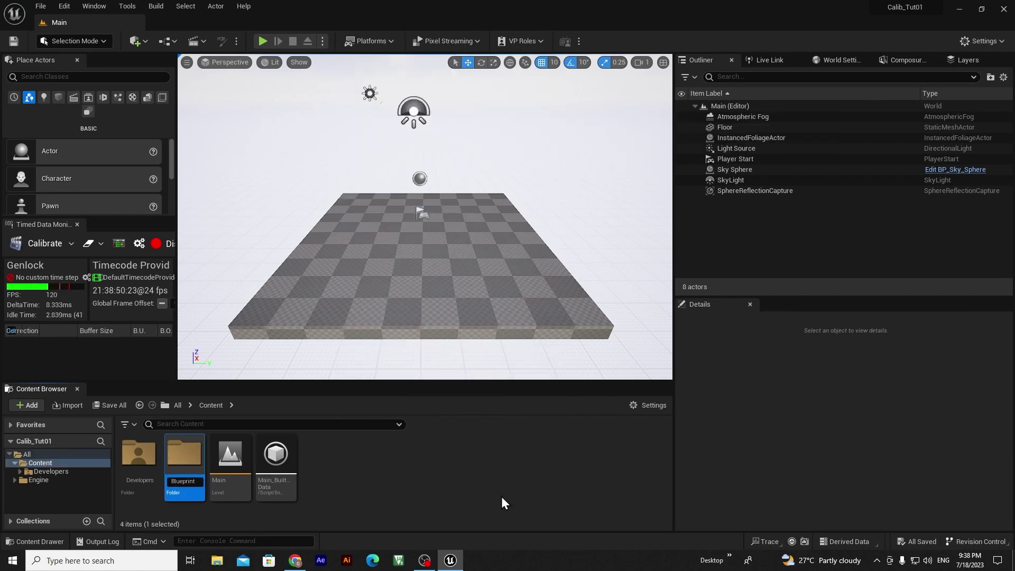
{"action": "key", "text": "Return"}
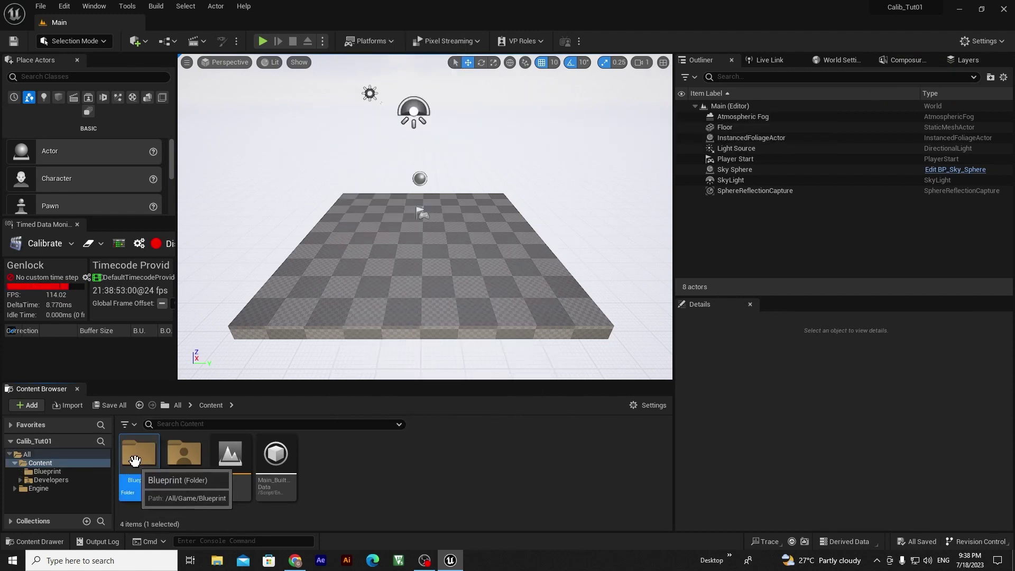
{"action": "double_click", "coordinate": [137, 465]}
Create a Blueprint named BMD_Timestep based on BlackmagicCustomTimeStep
{"action": "right_click", "coordinate": [284, 462]}
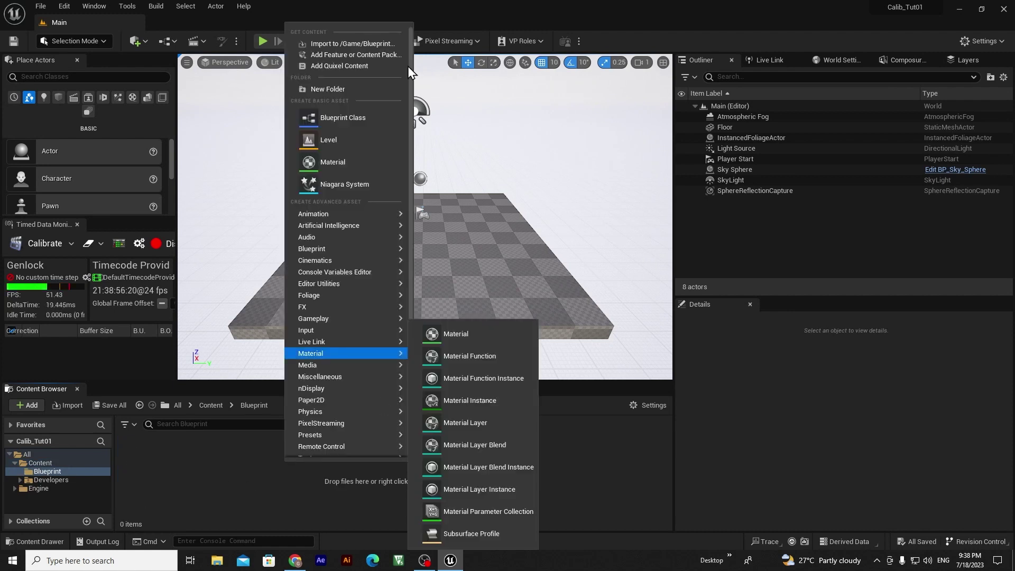
{"action": "left_click", "coordinate": [372, 114]}
{"action": "left_click", "coordinate": [361, 341]}
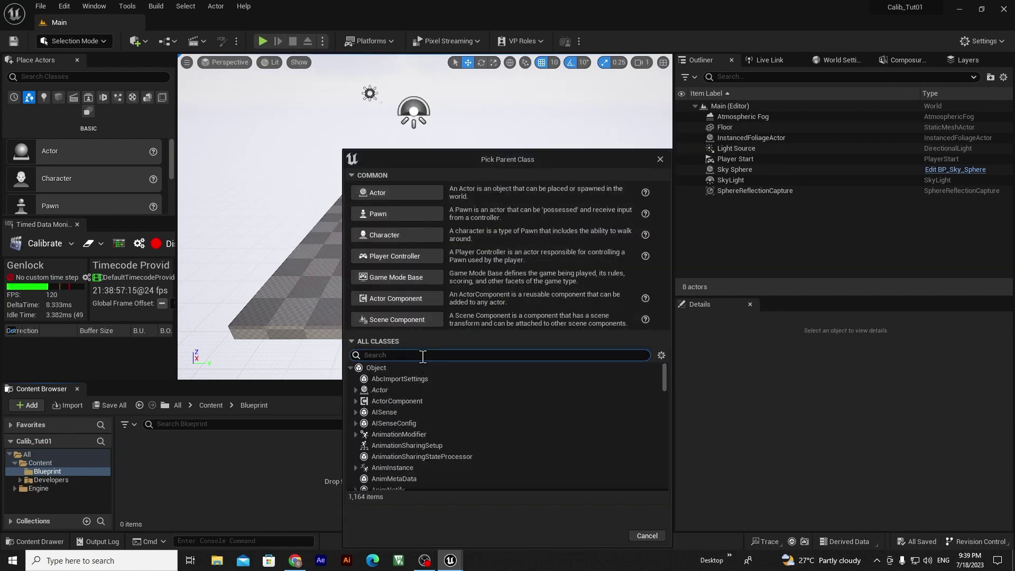
{"action": "type", "text": "timestep"}
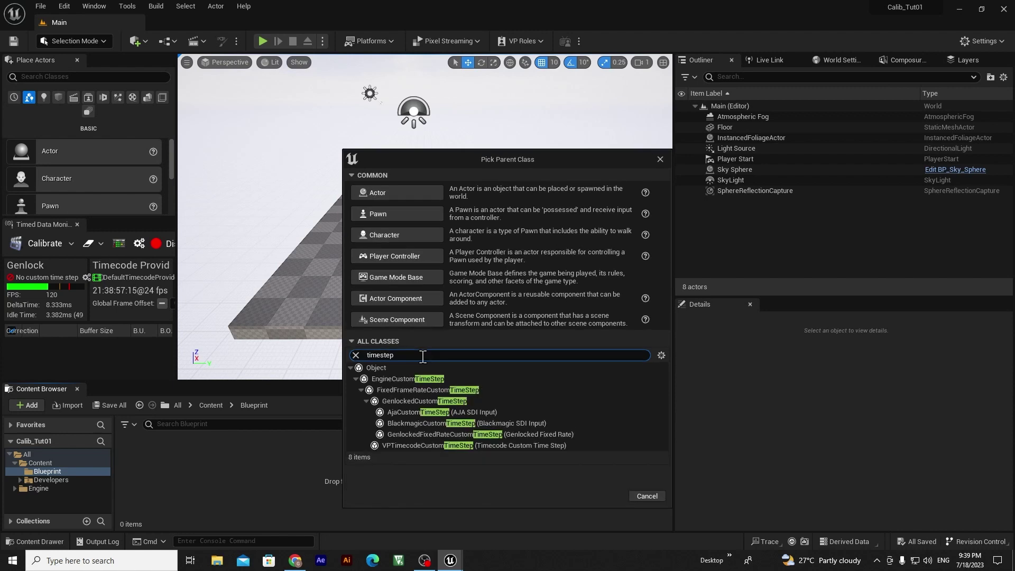
{"action": "left_click", "coordinate": [525, 423]}
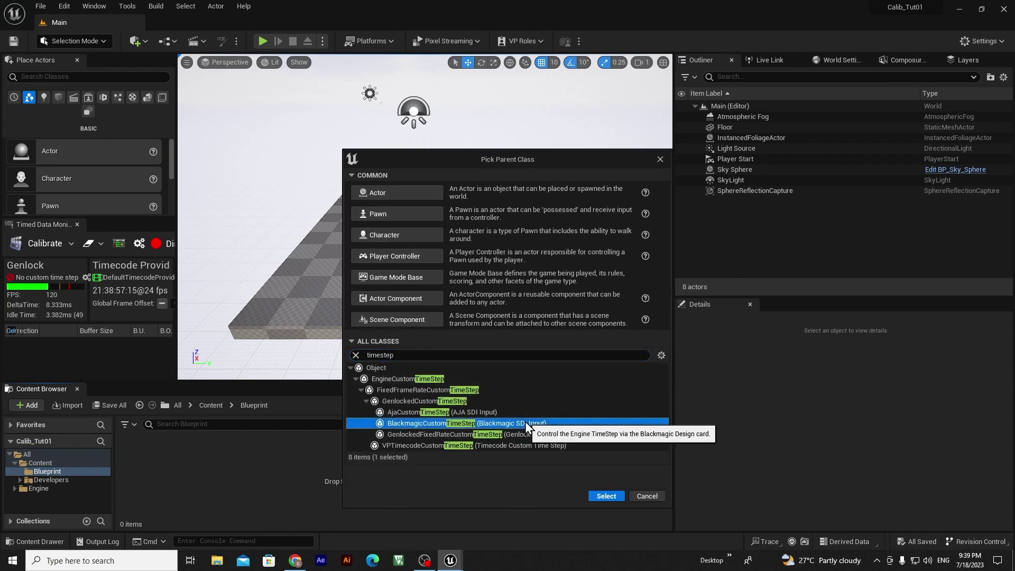
{"action": "left_click", "coordinate": [610, 497]}
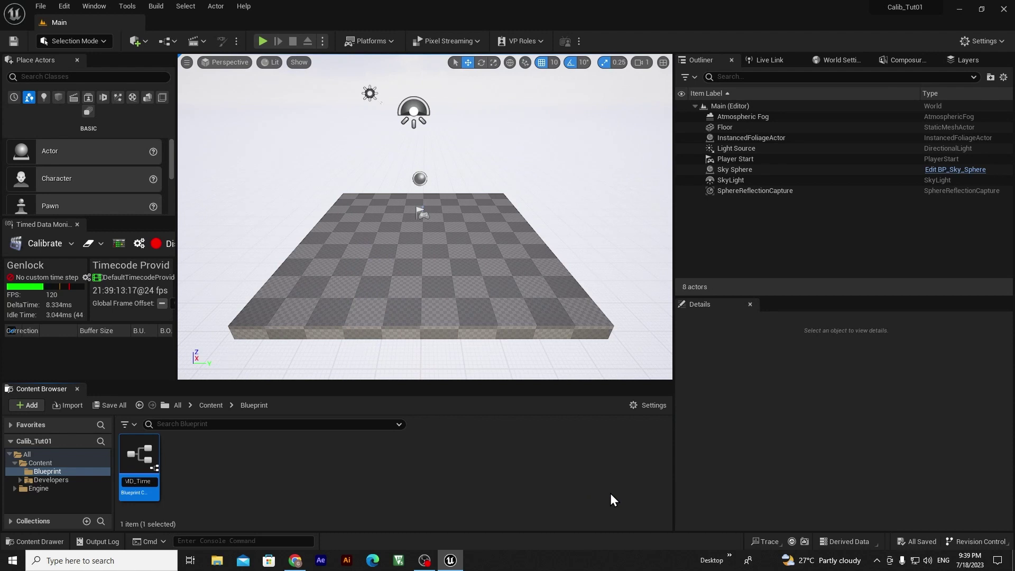
{"action": "type", "text": "BMD_Timestep"}
{"action": "key", "text": "Return"}
Create a Blueprint named BMD_Timecode based on BlackmagicTimecodeProvider
{"action": "right_click", "coordinate": [282, 466]}
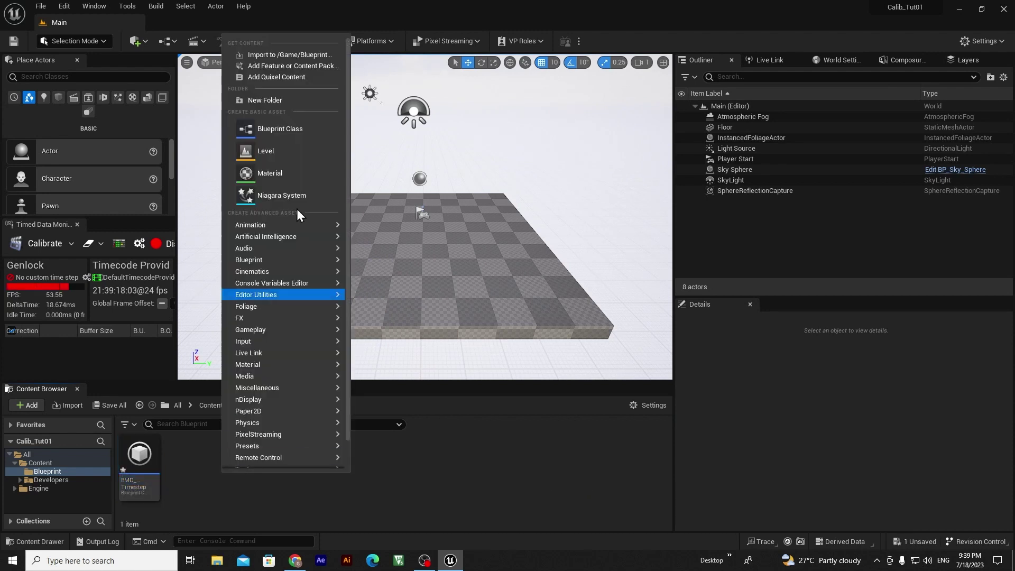
{"action": "left_click", "coordinate": [301, 131]}
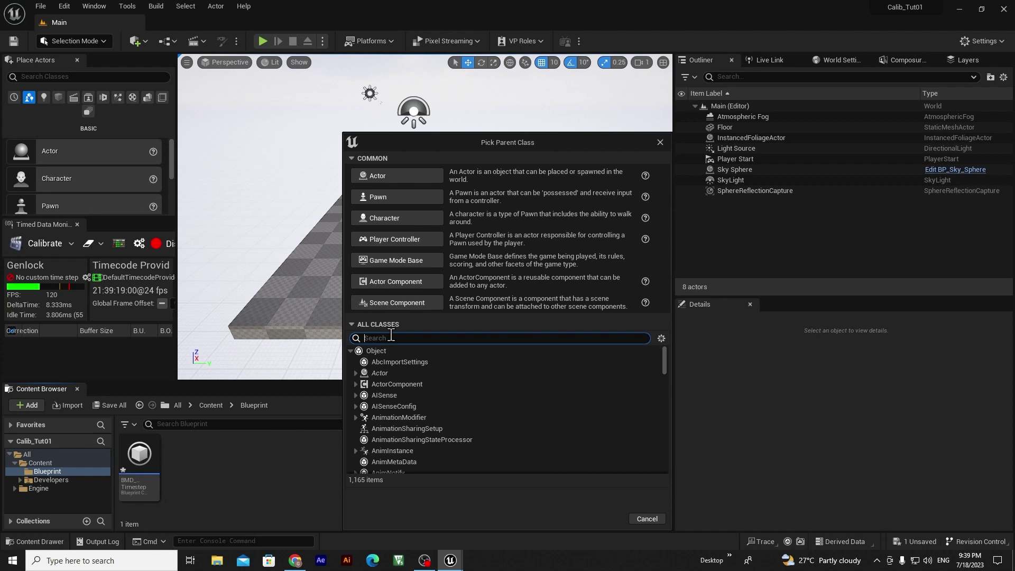
{"action": "type", "text": "timecode"}
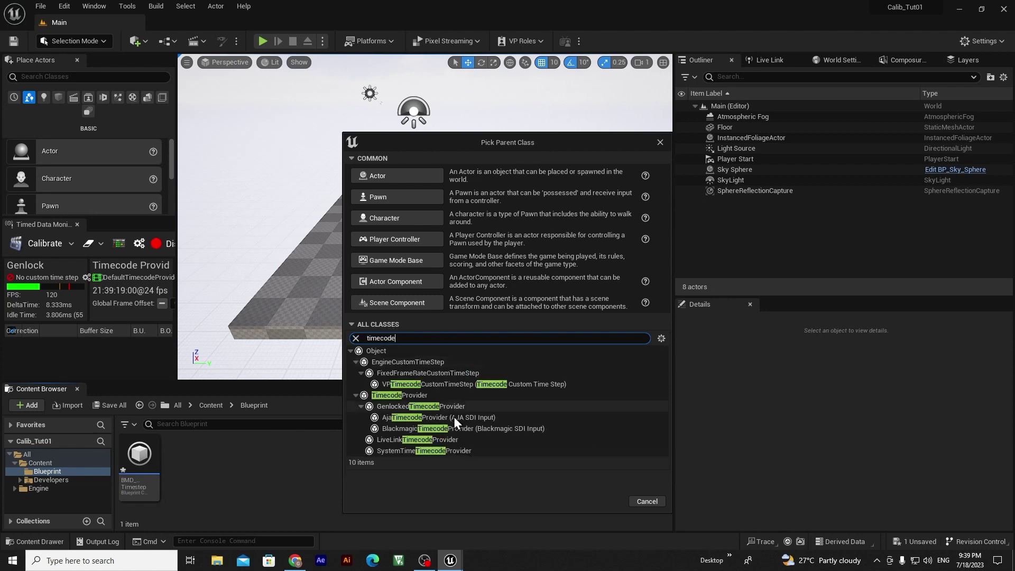
{"action": "left_click", "coordinate": [444, 427]}
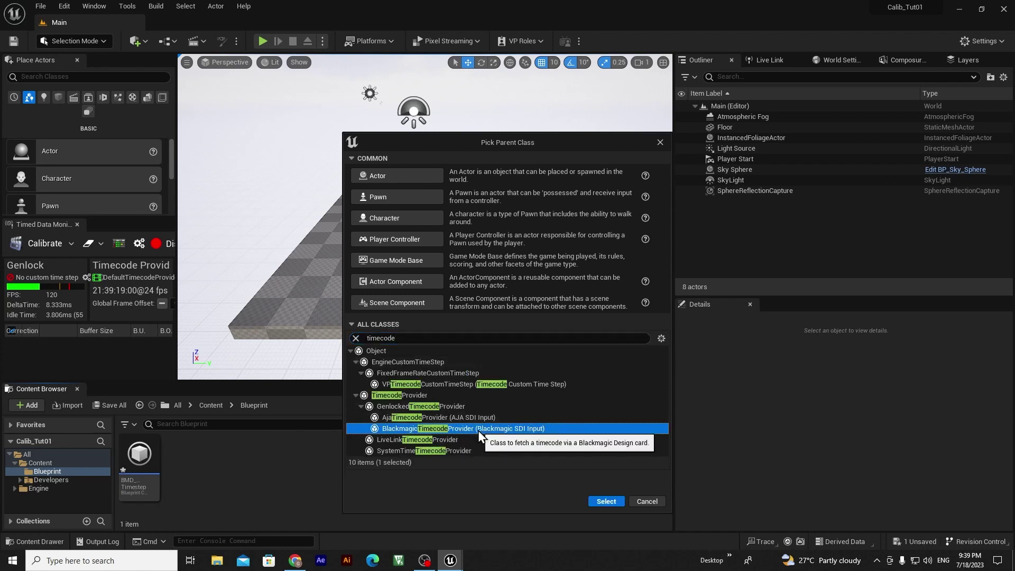
{"action": "left_click", "coordinate": [613, 501]}
{"action": "type", "text": "BMD"}
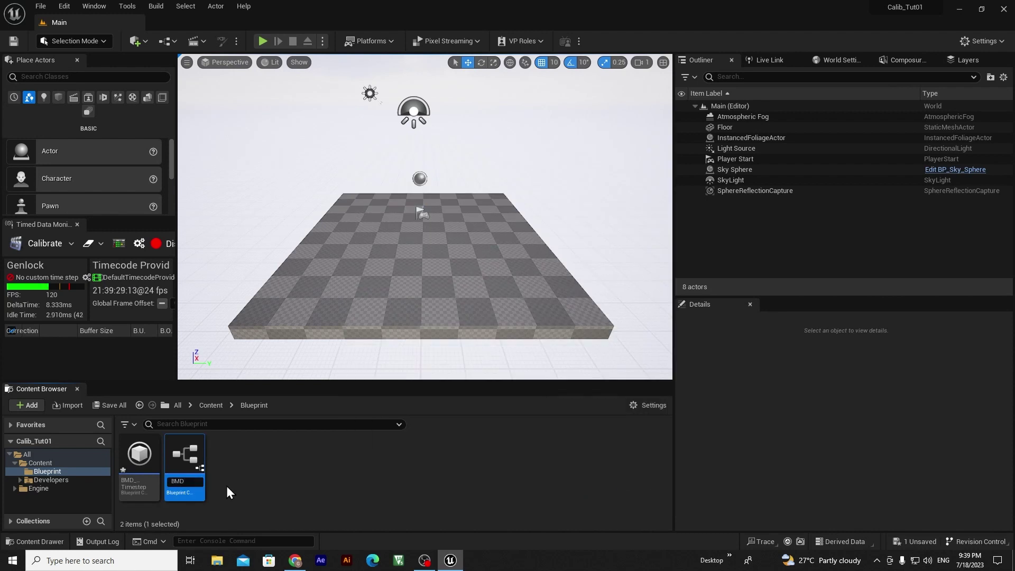
{"action": "type", "text": "_Timecode"}
Set BMD_Timecode's Timecode Configuration to DeckLink 8K Pro (1) at 25 fps
{"action": "key", "text": "Return"}
{"action": "double_click", "coordinate": [138, 462]}
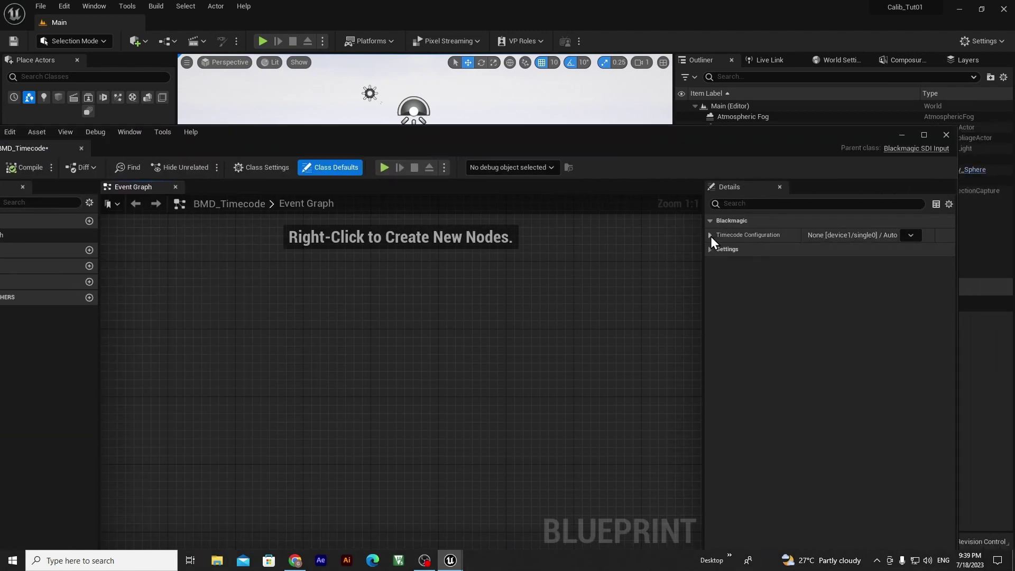
{"action": "left_click", "coordinate": [710, 235]}
{"action": "left_click", "coordinate": [911, 236]}
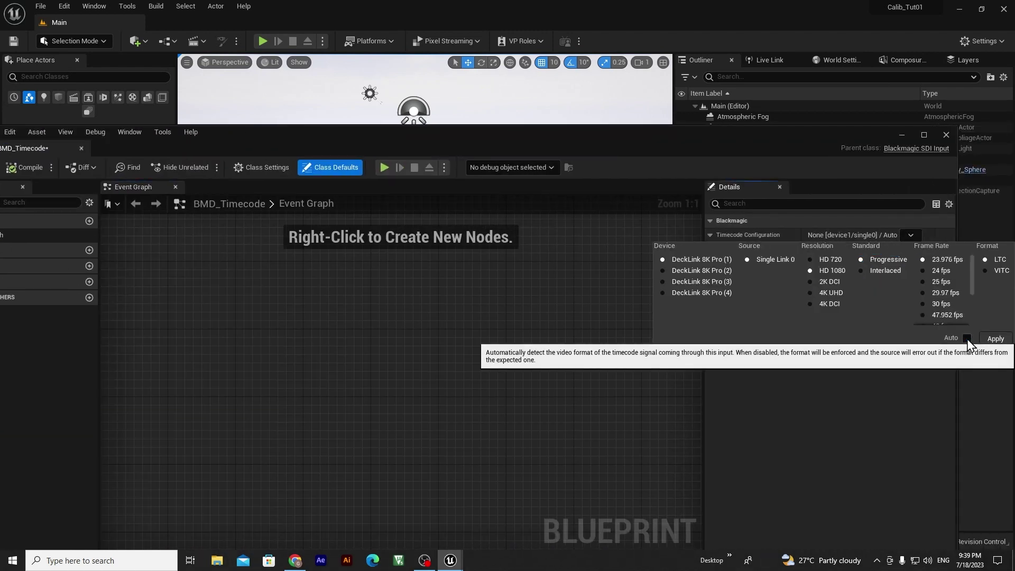
{"action": "left_click", "coordinate": [944, 282]}
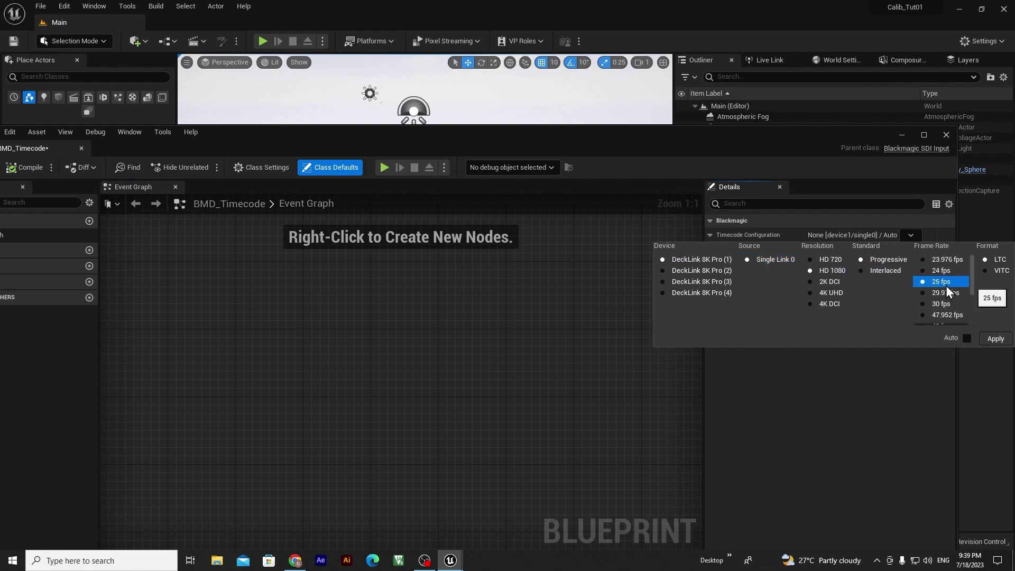
{"action": "left_click", "coordinate": [1003, 263]}
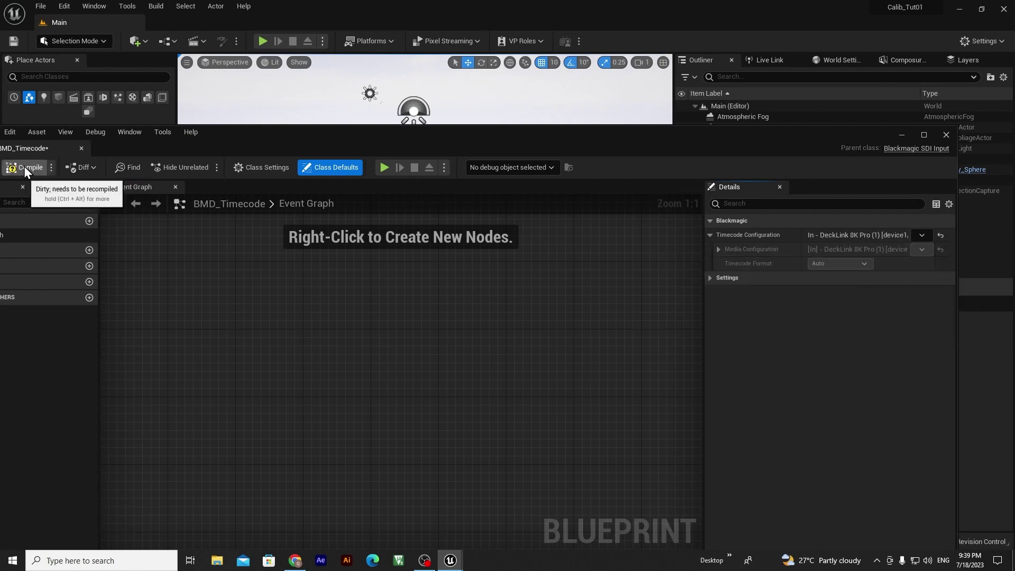
{"action": "left_click_drag", "start_coordinate": [269, 144], "coordinate": [552, 130]}
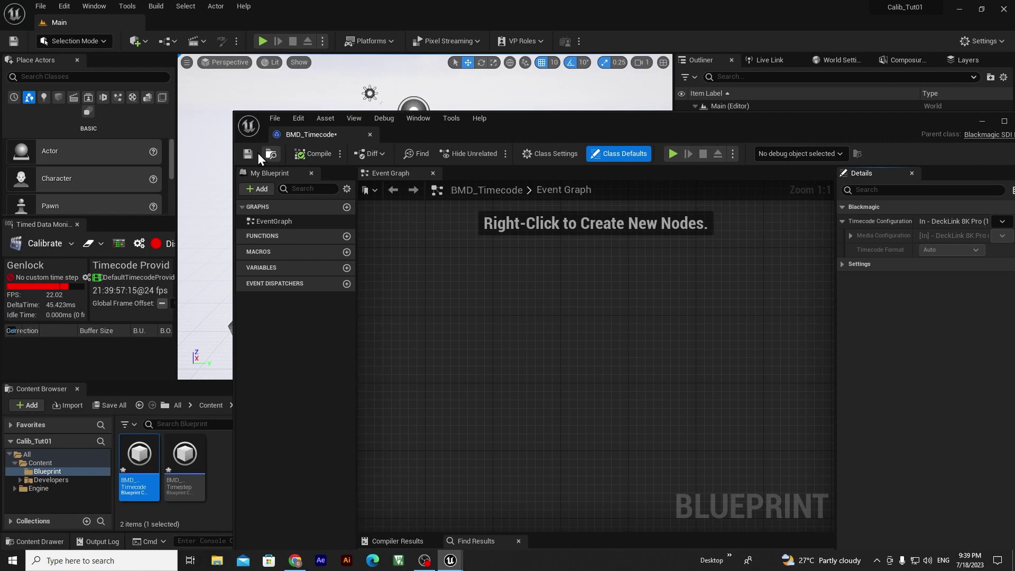
{"action": "left_click_drag", "start_coordinate": [713, 113], "coordinate": [572, 113]}
{"action": "left_click", "coordinate": [884, 121]}
Set BMD_Timestep's genlock to 25 fps, then save and close it
{"action": "double_click", "coordinate": [186, 463]}
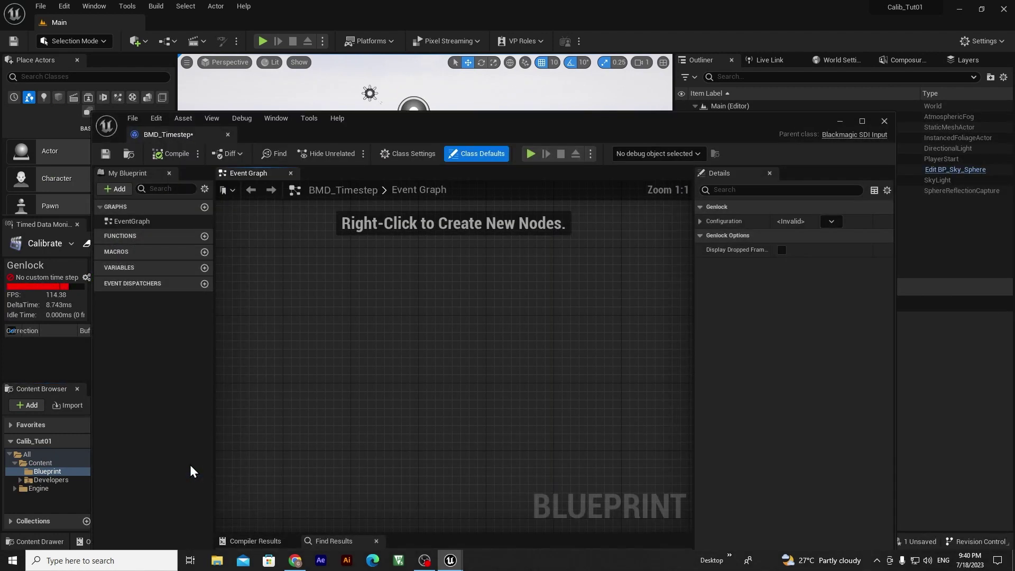
{"action": "left_click", "coordinate": [836, 223]}
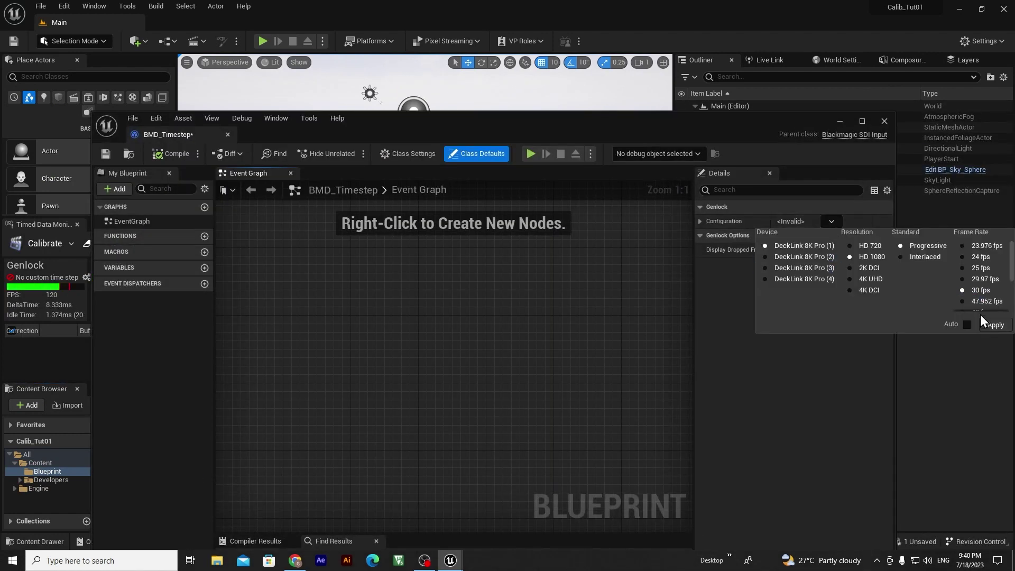
{"action": "left_click", "coordinate": [980, 268]}
{"action": "left_click", "coordinate": [995, 325]}
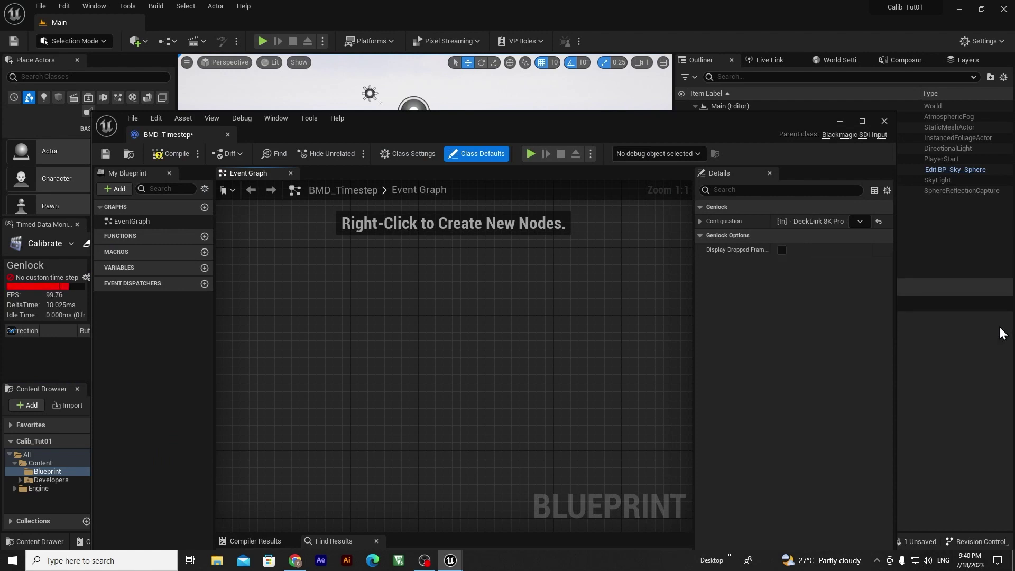
{"action": "left_click", "coordinate": [700, 222]}
{"action": "left_click", "coordinate": [105, 154]}
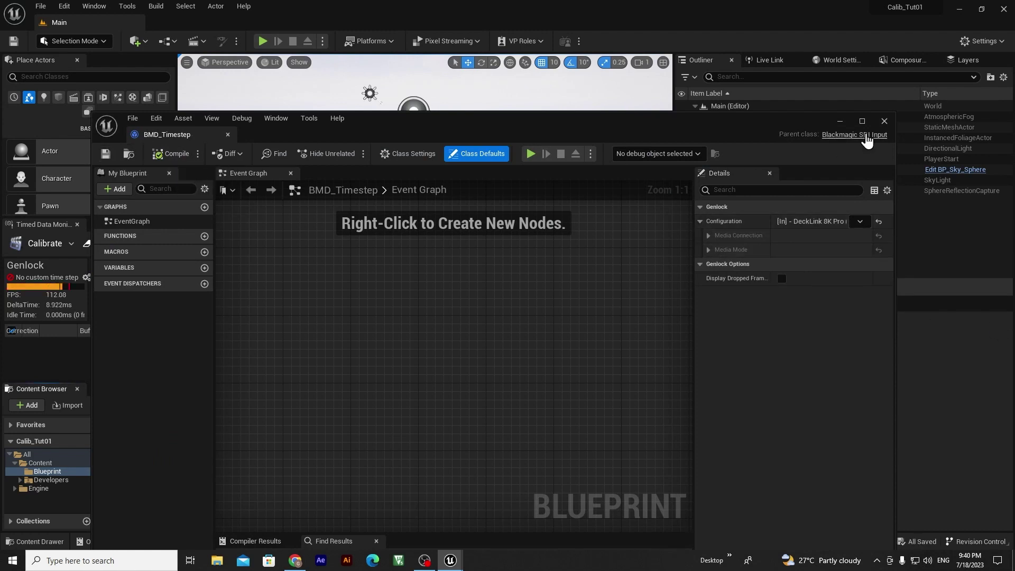
{"action": "left_click", "coordinate": [883, 121]}
{"action": "left_click", "coordinate": [344, 498]}
Set the project's Custom TimeStep to BMD_Timestep in Project Settings
{"action": "left_click", "coordinate": [983, 41]}
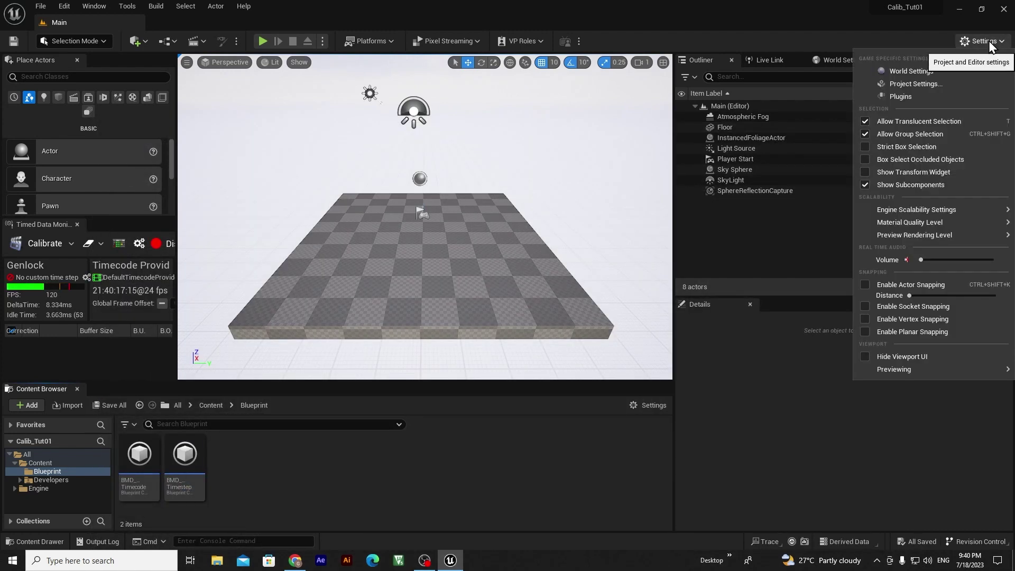
{"action": "left_click", "coordinate": [915, 84]}
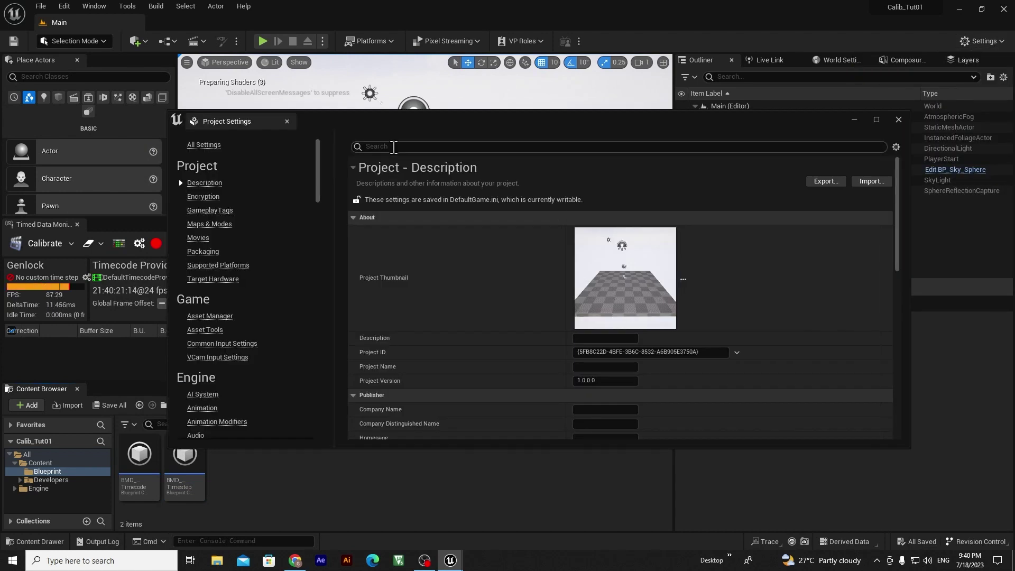
{"action": "type", "text": "timestep"}
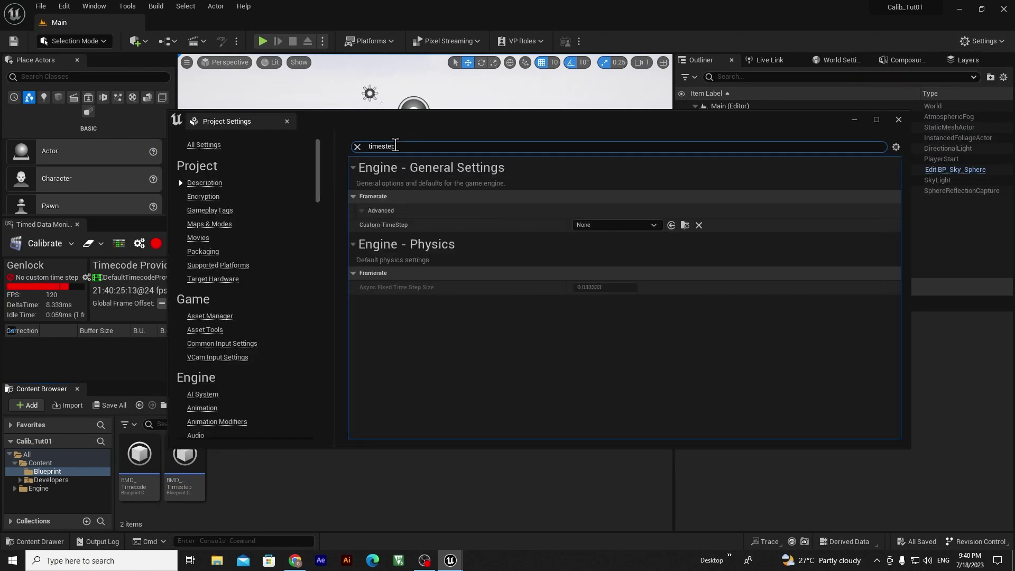
{"action": "left_click", "coordinate": [622, 226]}
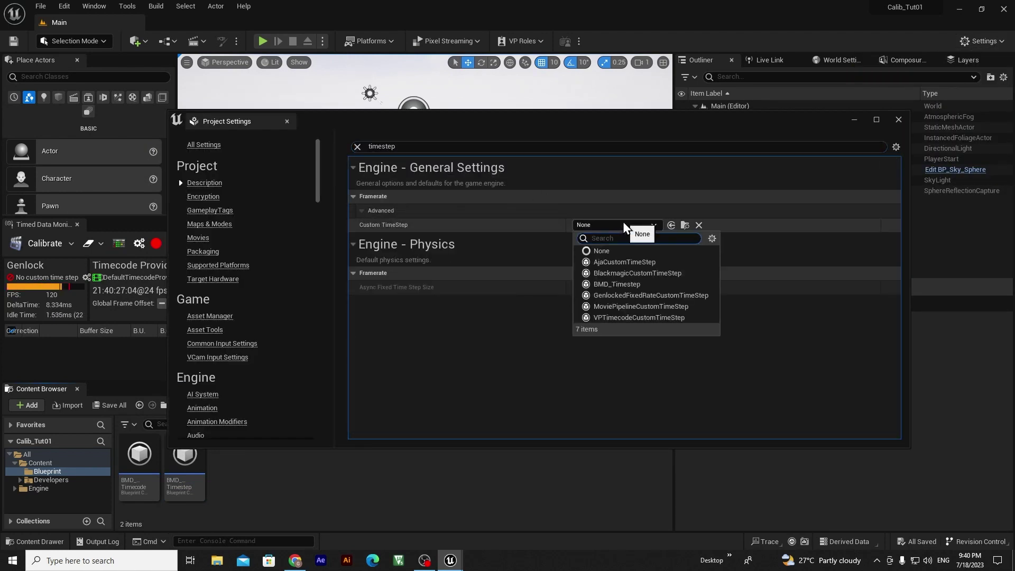
{"action": "left_click", "coordinate": [623, 284]}
Set the Timecode Provider to BMD_Timecode with a 25 fps default timecode frame rate
{"action": "left_click", "coordinate": [650, 146]}
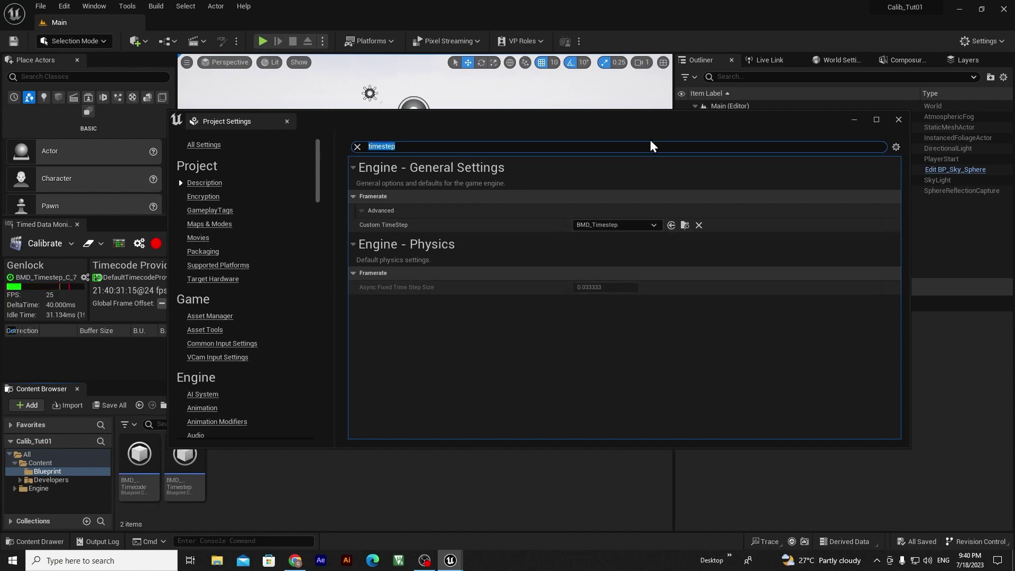
{"action": "type", "text": "timecode"}
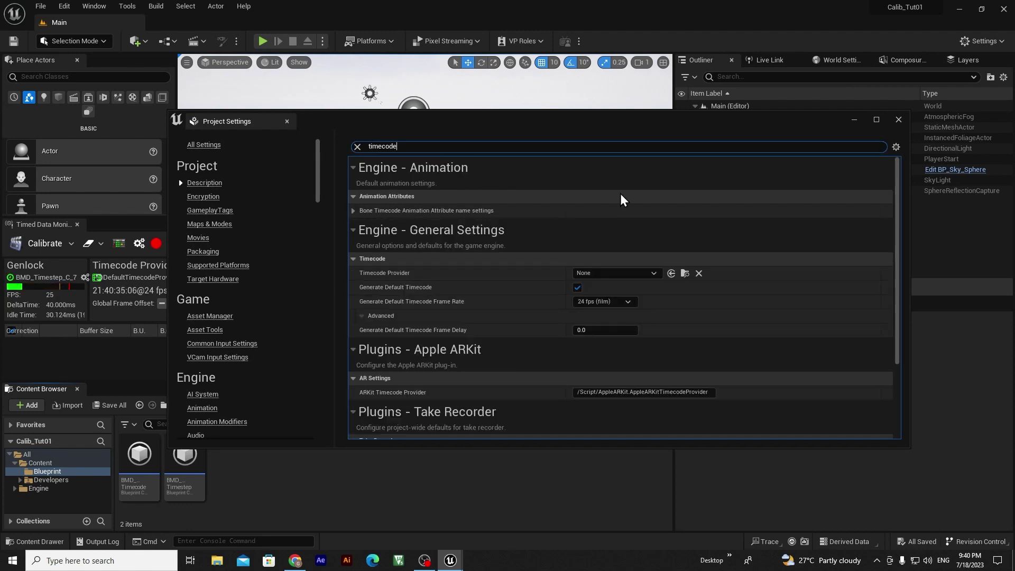
{"action": "left_click", "coordinate": [614, 273]}
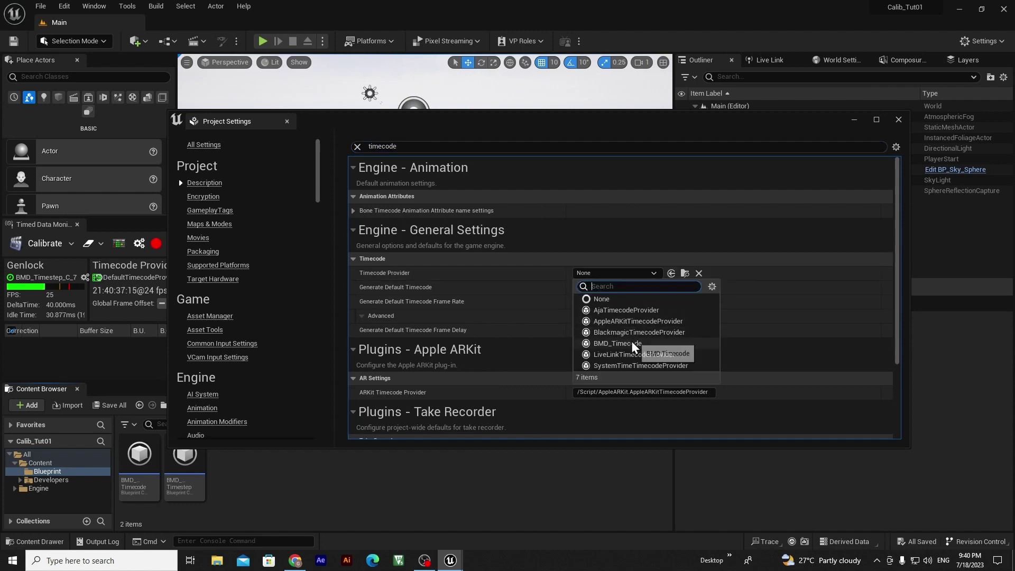
{"action": "left_click", "coordinate": [614, 343]}
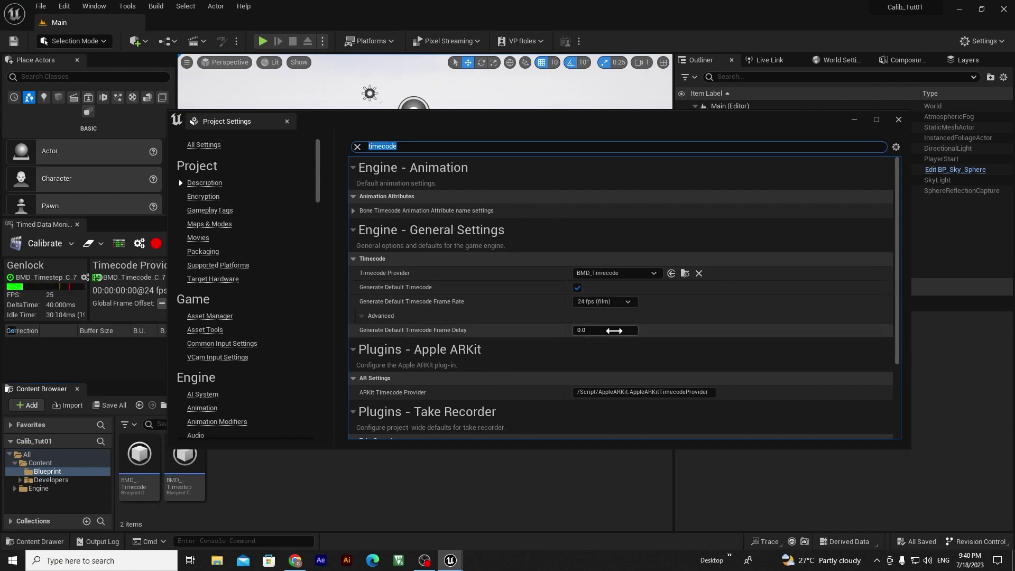
{"action": "left_click", "coordinate": [613, 301]}
{"action": "left_click", "coordinate": [608, 351]}
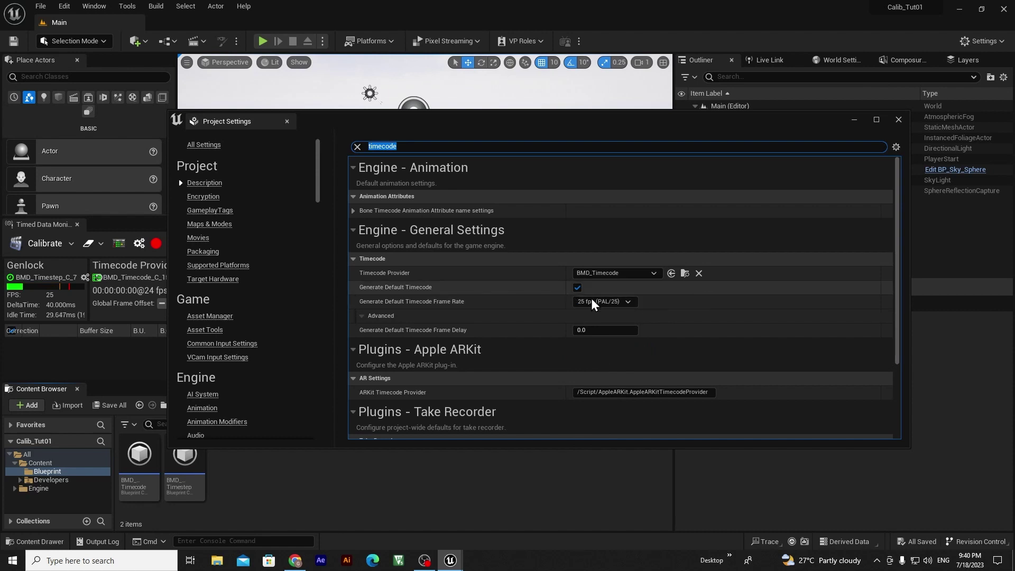
Close Project Settings and create a Media folder under Content
{"action": "left_click", "coordinate": [898, 119]}
{"action": "left_click", "coordinate": [211, 405]}
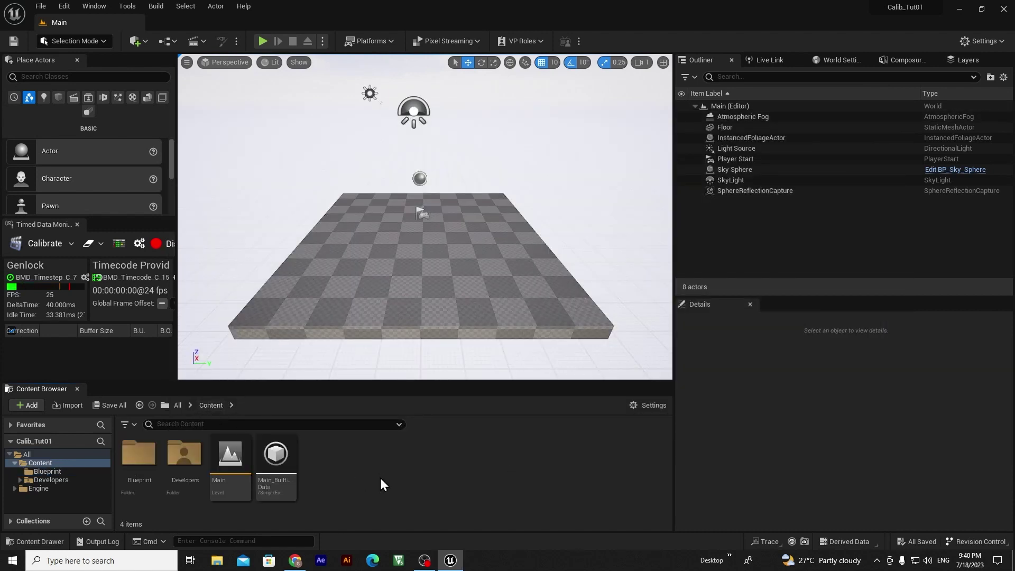
{"action": "right_click", "coordinate": [380, 465]}
{"action": "left_click", "coordinate": [396, 90]}
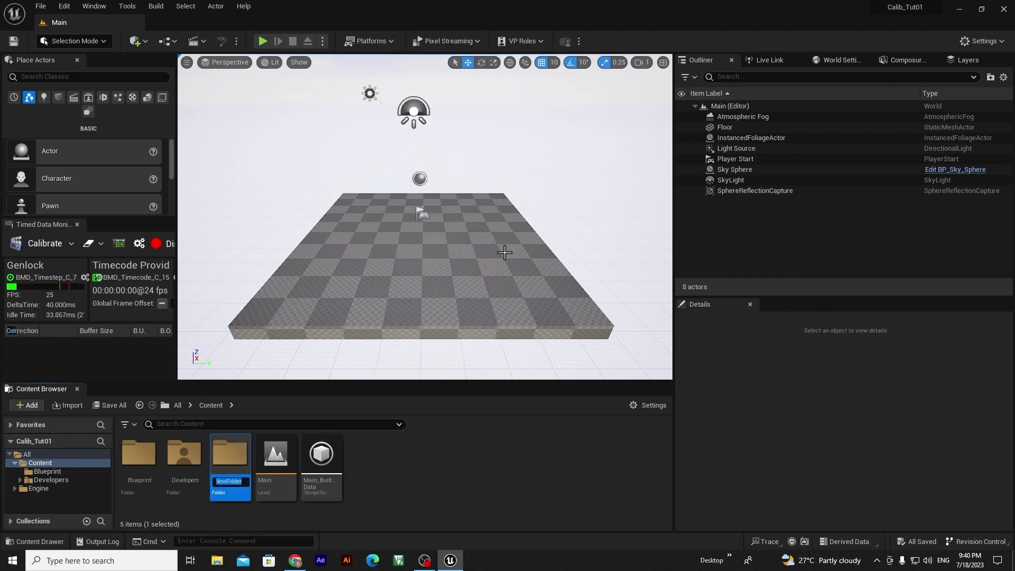
{"action": "type", "text": "Media"}
{"action": "key", "text": "Return"}
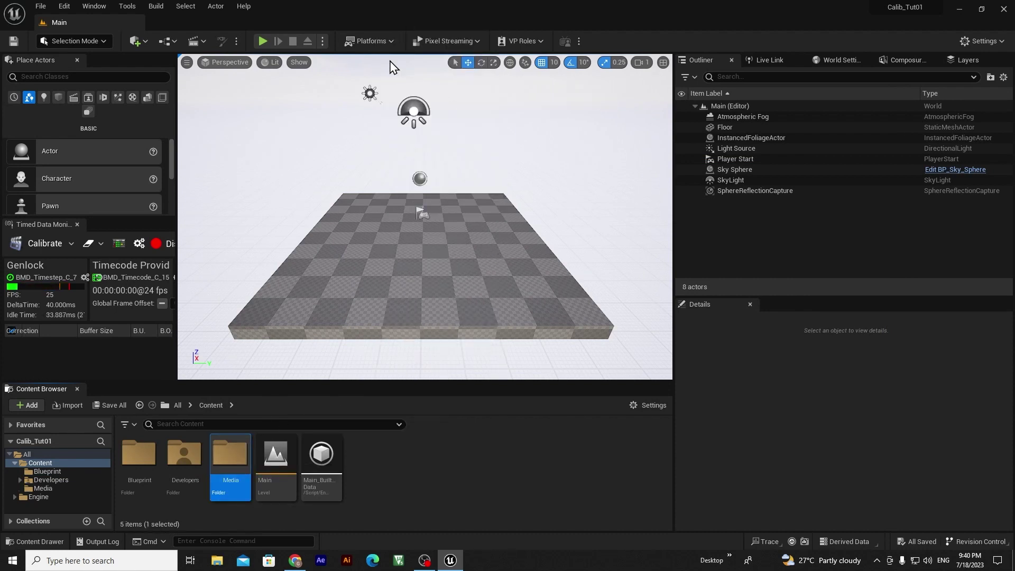
Save a new empty MediaProfile as MyNewMediaProfile in the Media folder
{"action": "left_click", "coordinate": [580, 42]}
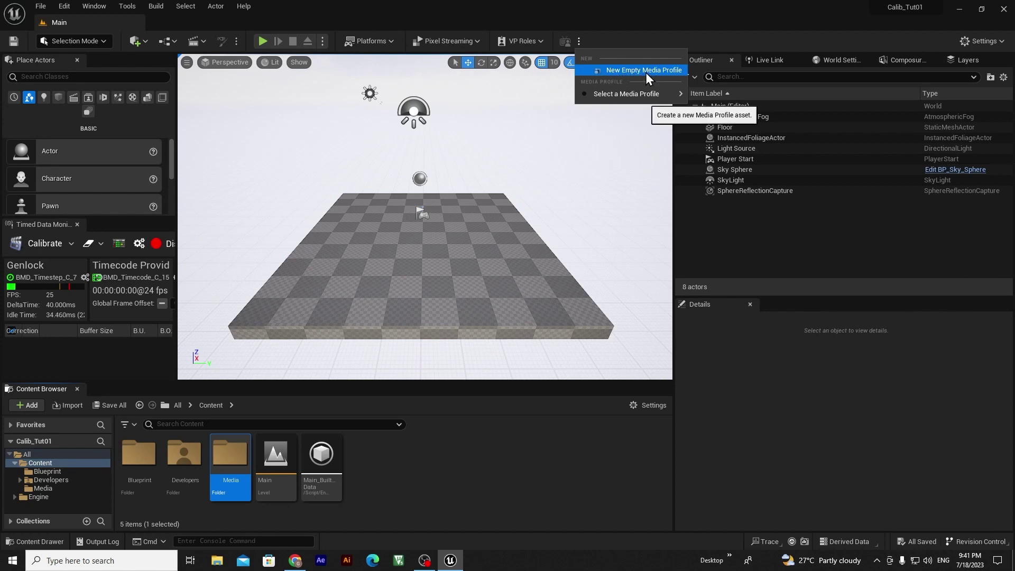
{"action": "left_click", "coordinate": [646, 72]}
{"action": "left_click", "coordinate": [398, 203]}
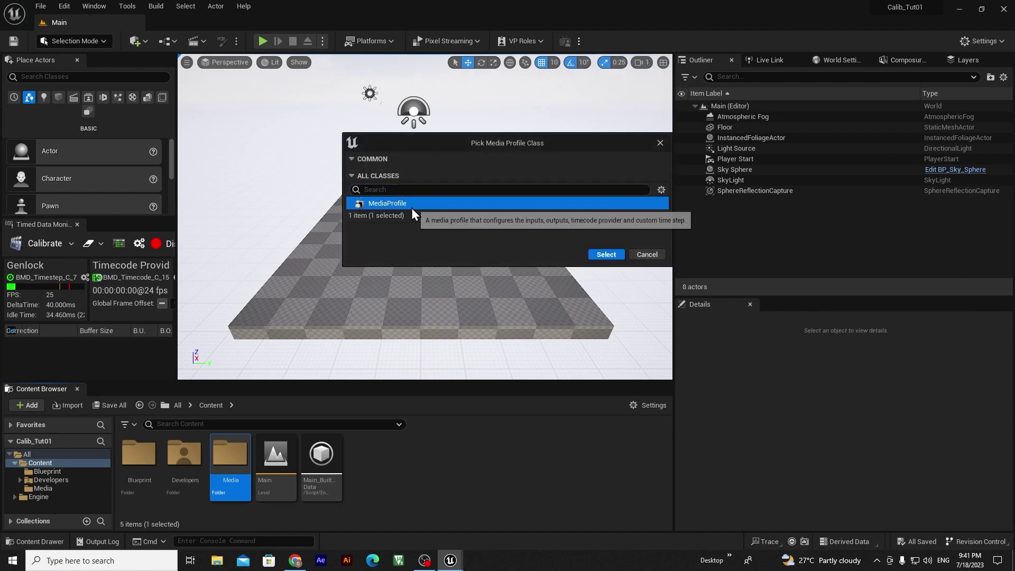
{"action": "left_click", "coordinate": [603, 255]}
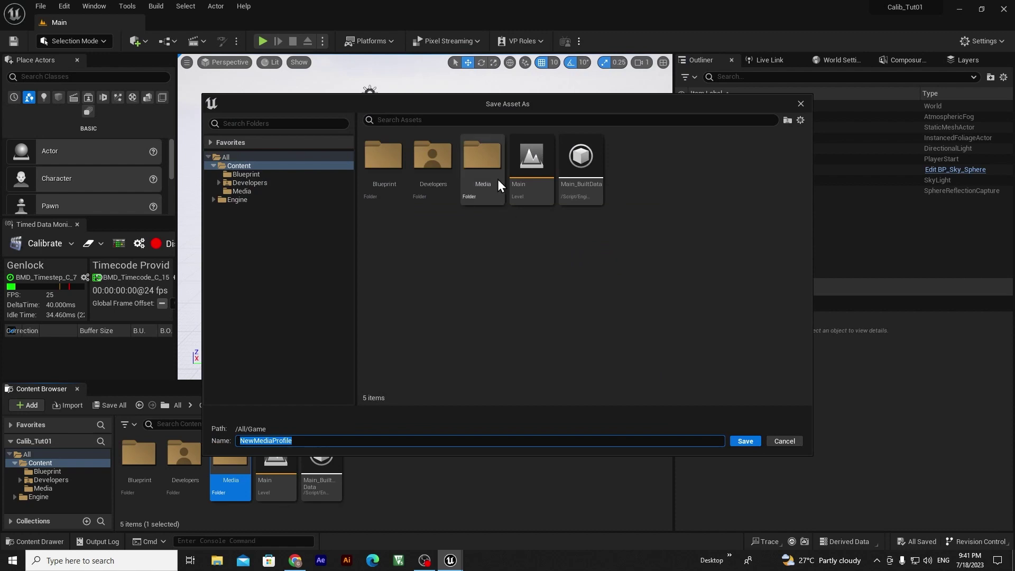
{"action": "double_click", "coordinate": [495, 161]}
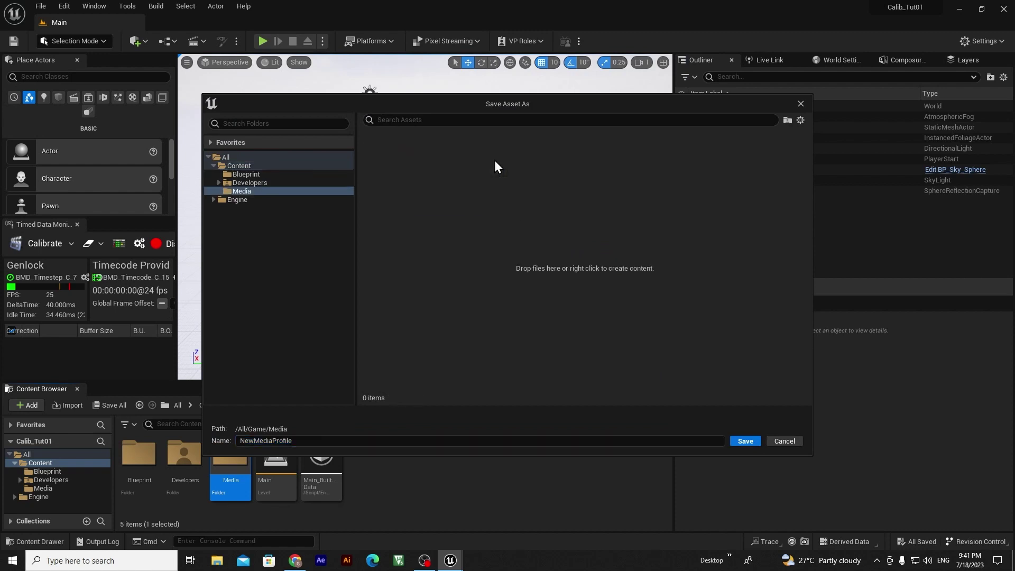
{"action": "left_click", "coordinate": [241, 440]}
{"action": "type", "text": "My"}
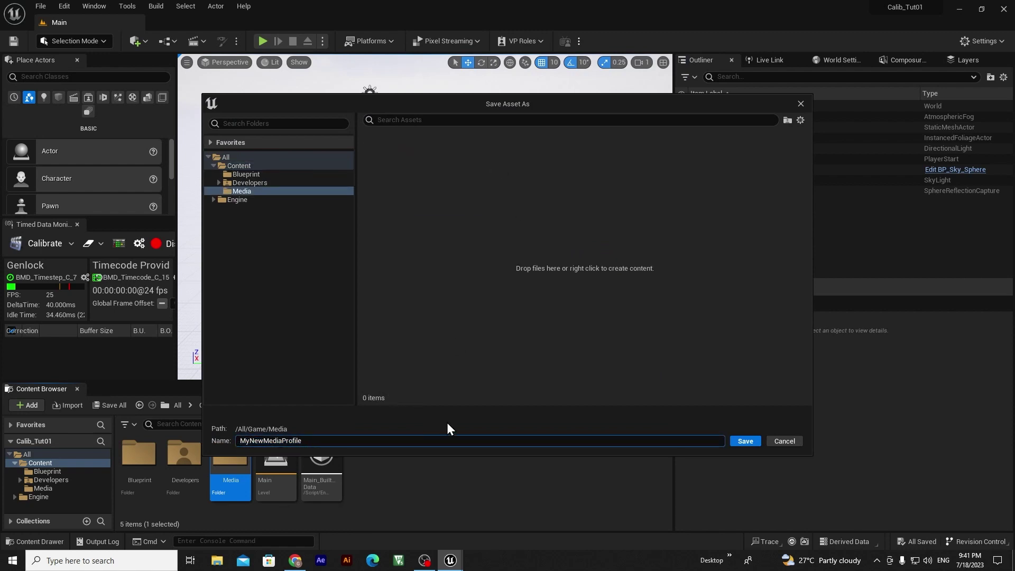
{"action": "key", "text": "Return"}
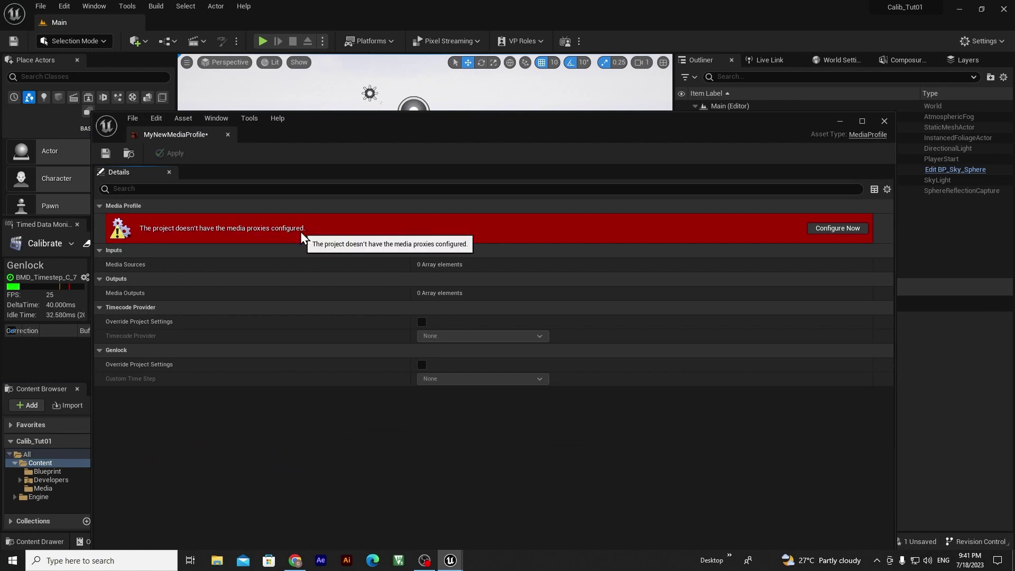
Configure the media proxies with the bundles location set to the Media folder
{"action": "left_click", "coordinate": [861, 229]}
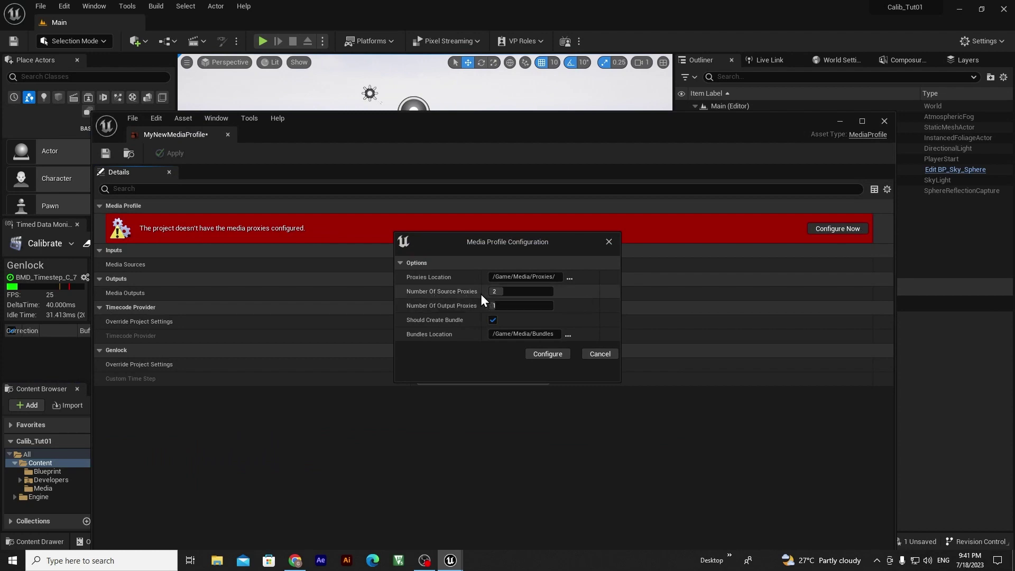
{"action": "left_click", "coordinate": [567, 335]}
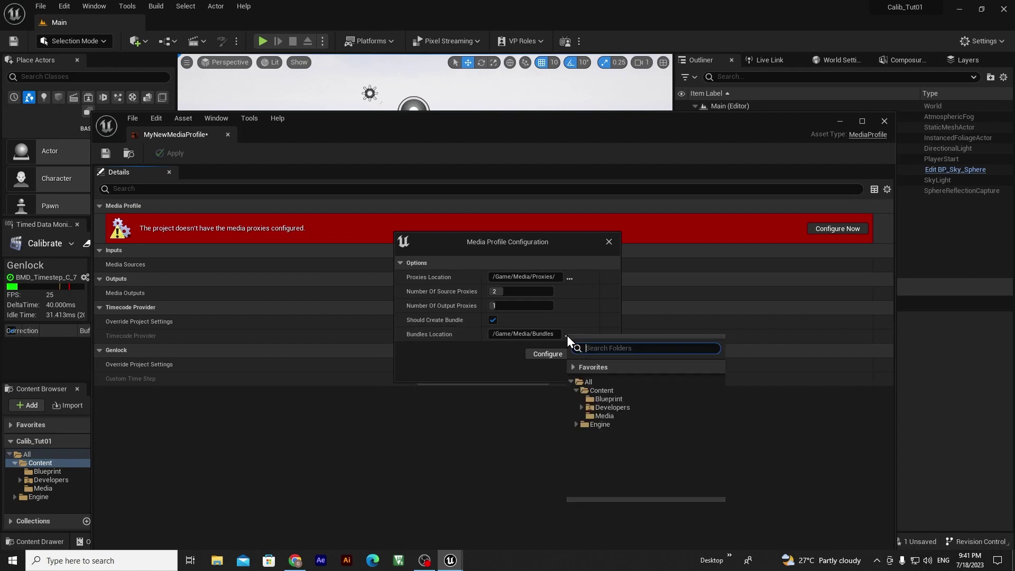
{"action": "left_click", "coordinate": [604, 415]}
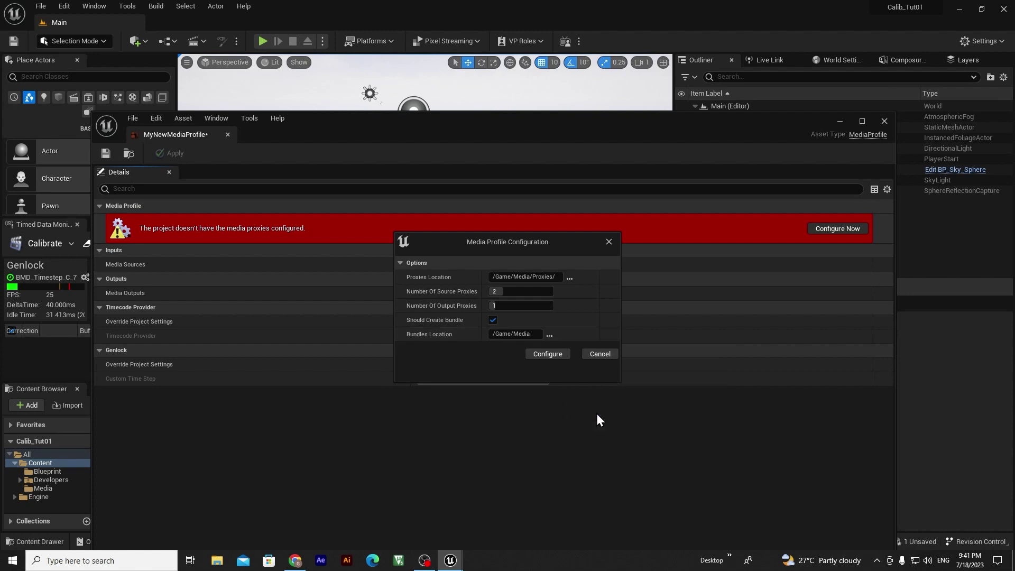
{"action": "left_click", "coordinate": [556, 356]}
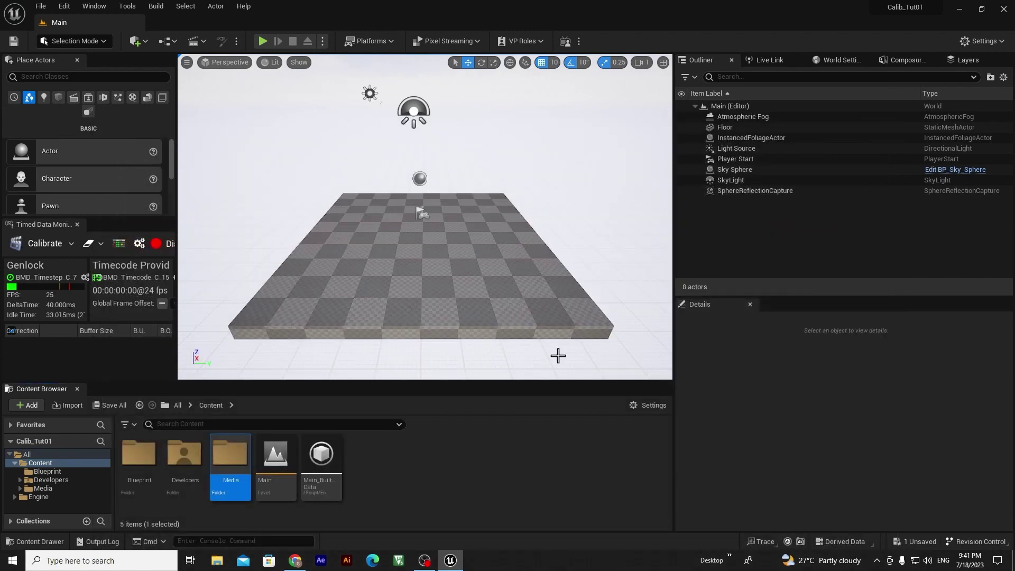
Make MediaSource-01 a Blackmagic source on DeckLink 8K Pro (1) at 1080p25
{"action": "double_click", "coordinate": [231, 458]}
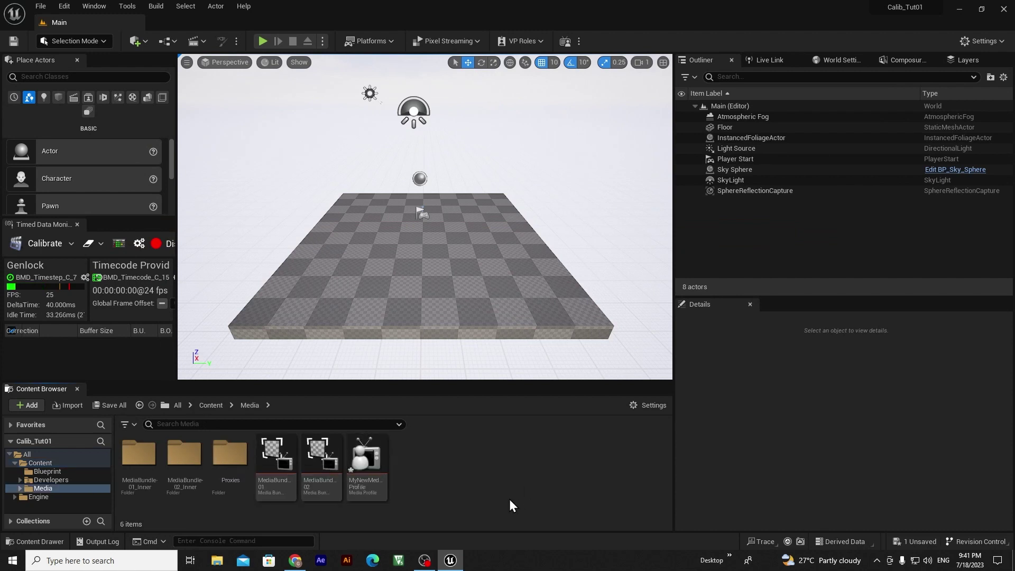
{"action": "double_click", "coordinate": [364, 463]}
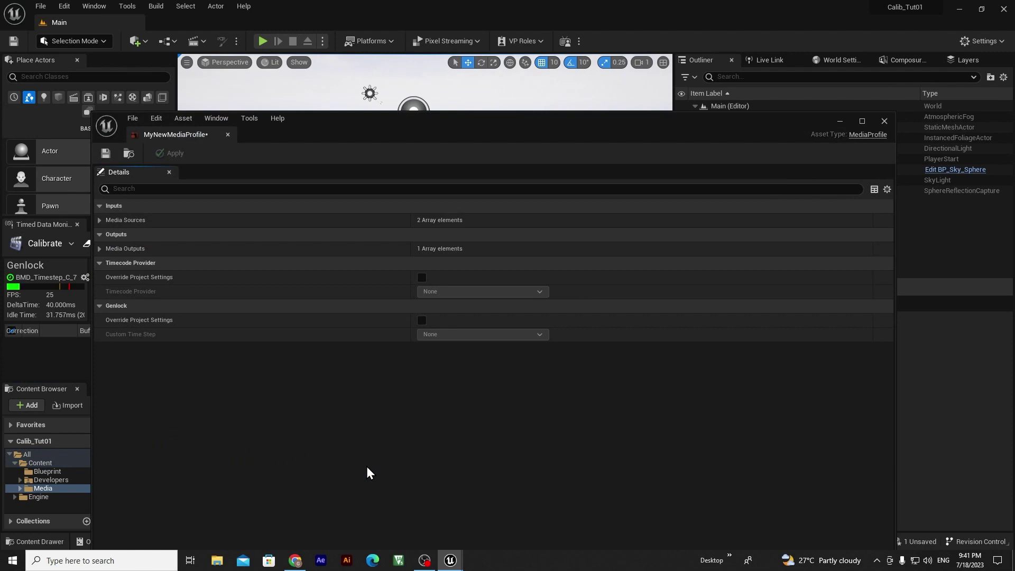
{"action": "left_click", "coordinate": [100, 220]}
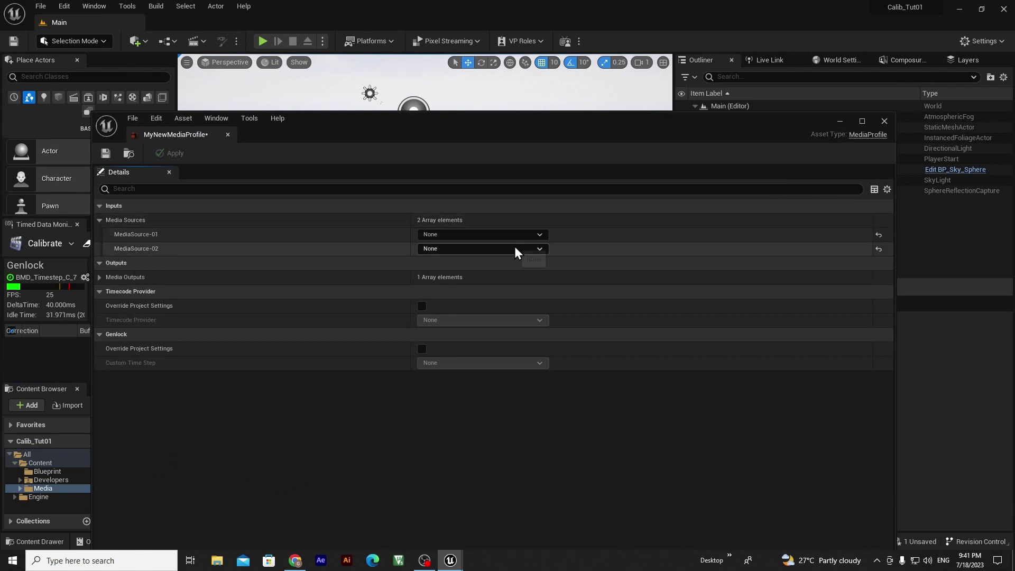
{"action": "left_click", "coordinate": [526, 236]}
{"action": "left_click", "coordinate": [494, 286]}
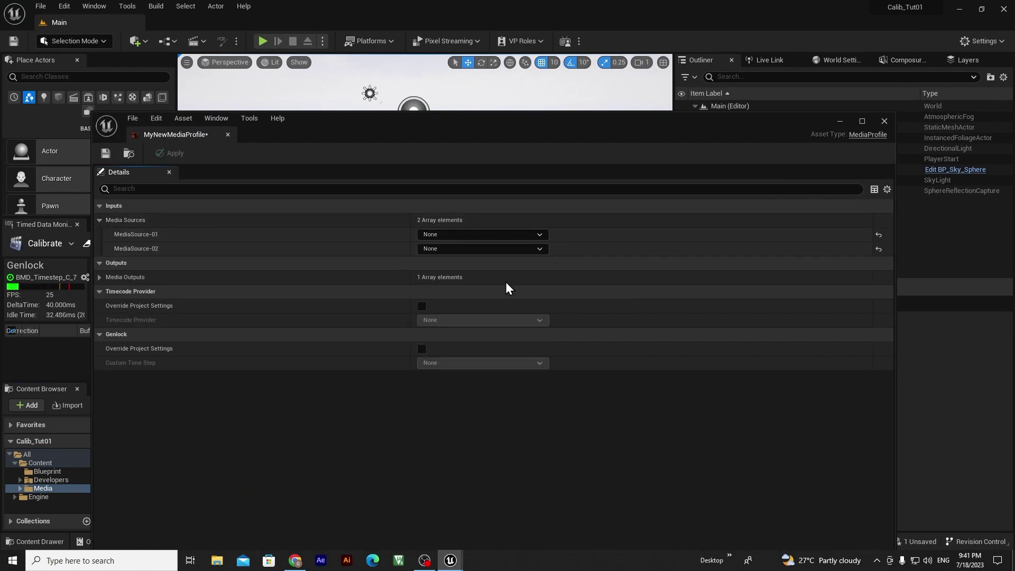
{"action": "left_click", "coordinate": [108, 234]}
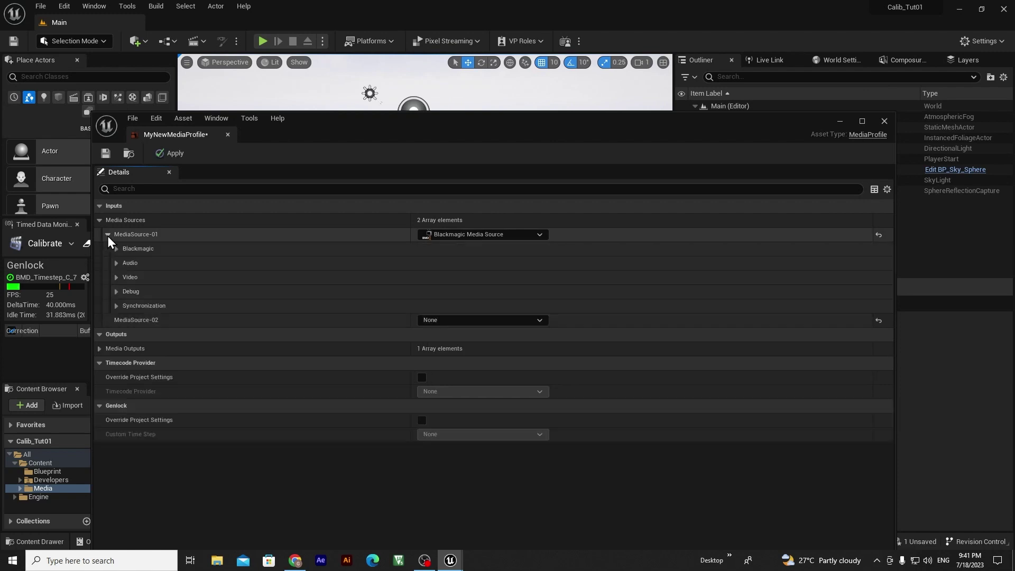
{"action": "left_click", "coordinate": [117, 248]}
{"action": "left_click", "coordinate": [552, 263]}
{"action": "left_click", "coordinate": [588, 288]}
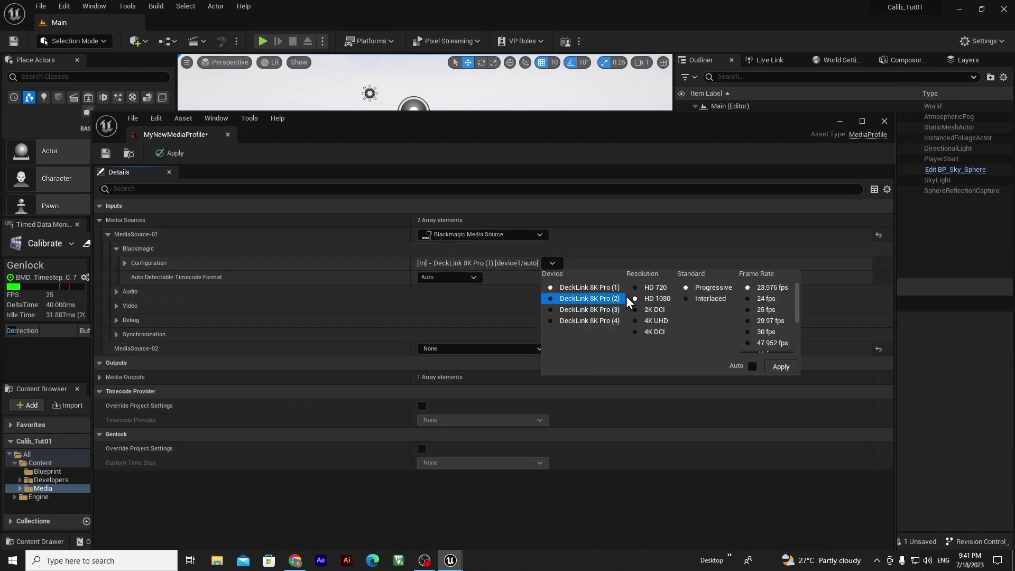
{"action": "left_click", "coordinate": [767, 309]}
{"action": "left_click", "coordinate": [781, 367]}
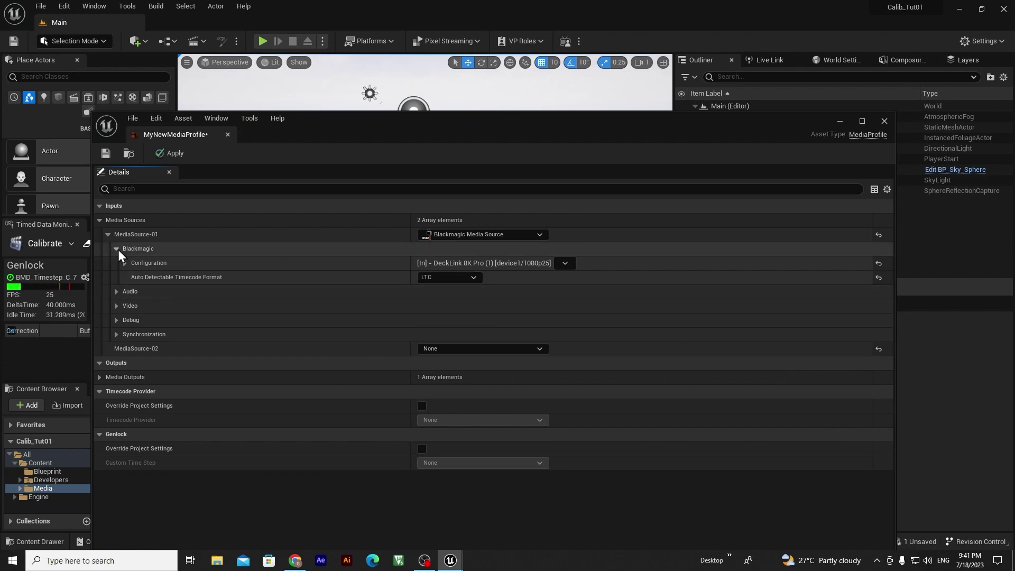
{"action": "left_click", "coordinate": [109, 235]}
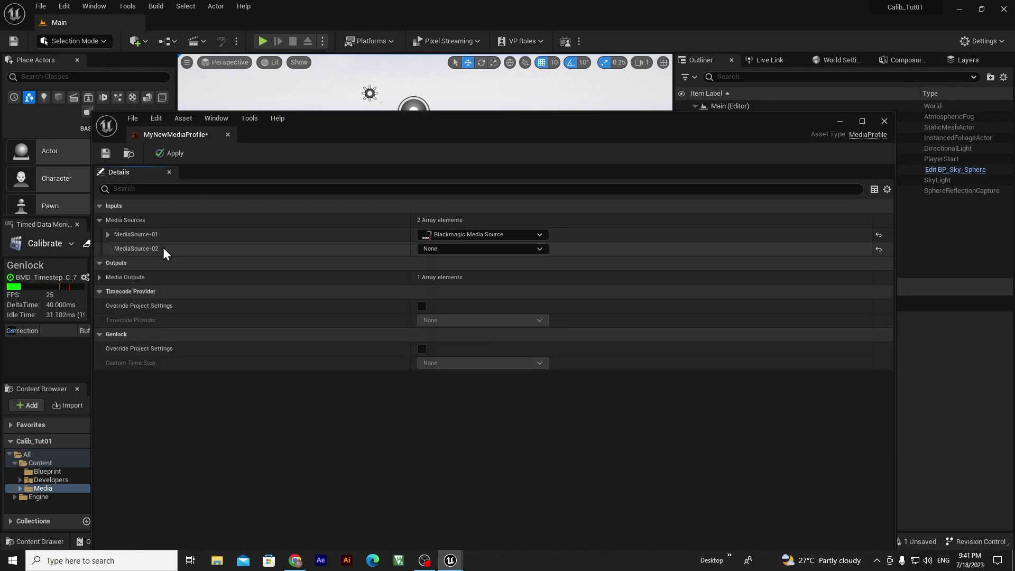
Make MediaOutput-01 a Blackmagic output on DeckLink 8K Pro (4), HD 1080 at 25 fps
{"action": "left_click", "coordinate": [100, 277]}
{"action": "left_click", "coordinate": [473, 292]}
{"action": "left_click", "coordinate": [488, 344]}
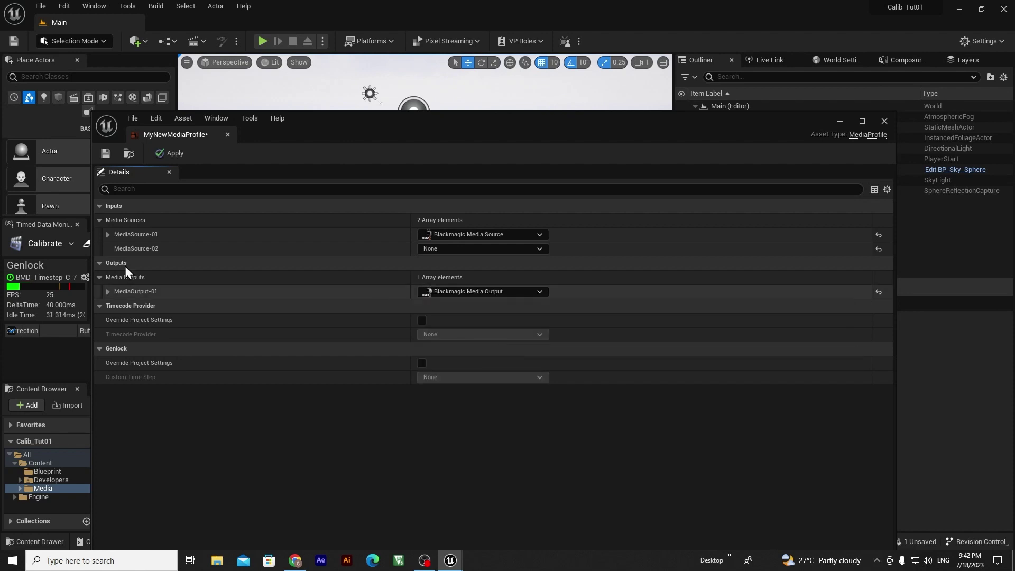
{"action": "left_click", "coordinate": [108, 291]}
{"action": "left_click", "coordinate": [116, 306]}
{"action": "left_click", "coordinate": [471, 320]}
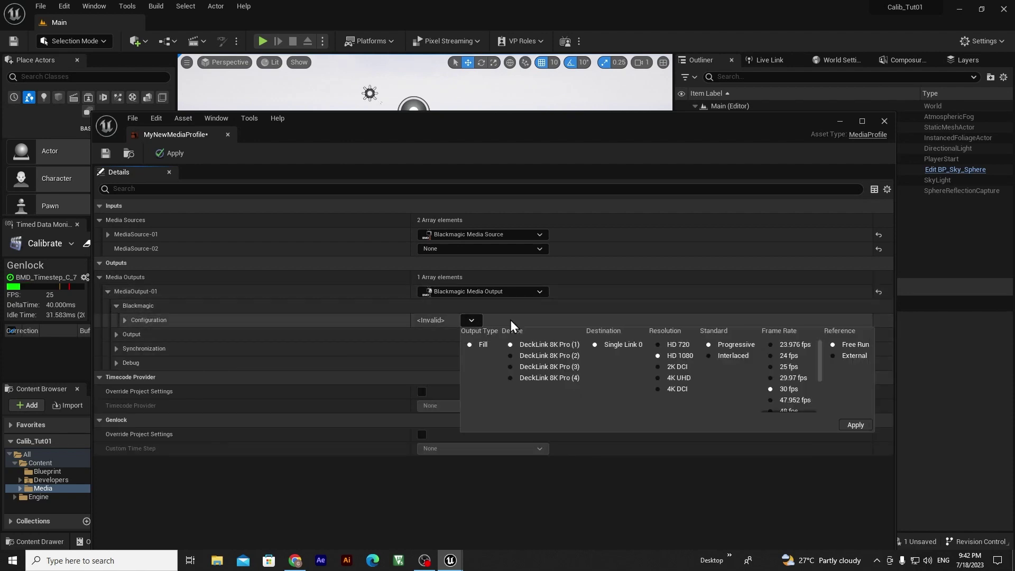
{"action": "left_click", "coordinate": [560, 379]}
{"action": "left_click", "coordinate": [687, 355]}
{"action": "left_click", "coordinate": [794, 367]}
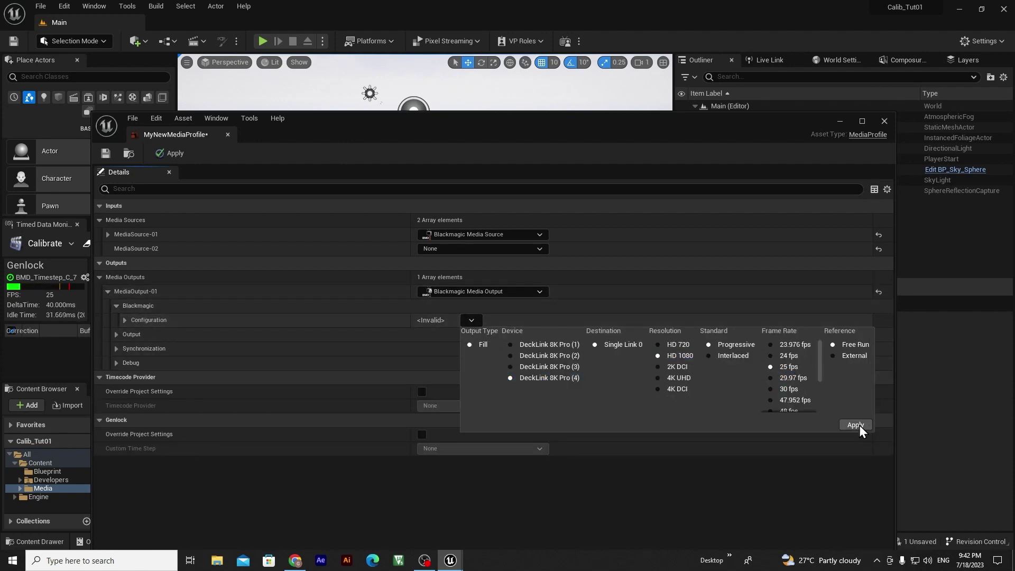
{"action": "left_click", "coordinate": [856, 426]}
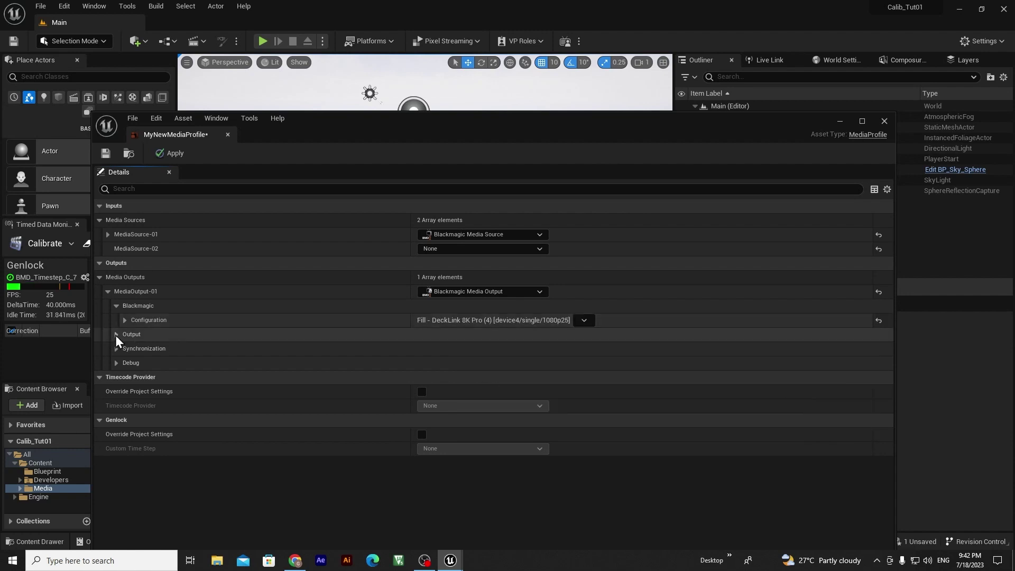
Collapse the source and output lists and save MyNewMediaProfile
{"action": "left_click", "coordinate": [100, 277]}
{"action": "left_click", "coordinate": [100, 220]}
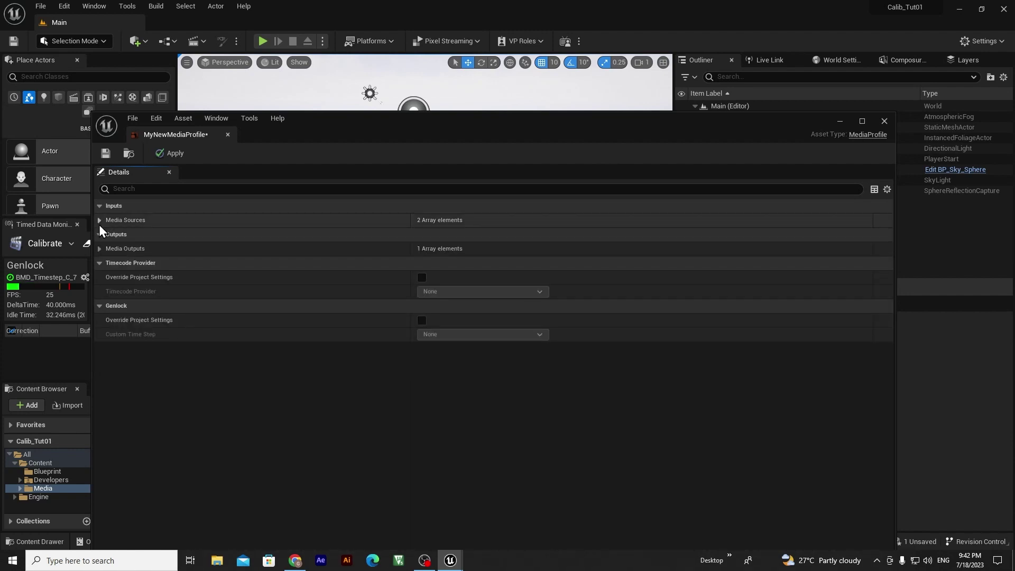
{"action": "left_click", "coordinate": [99, 221]}
{"action": "left_click", "coordinate": [170, 156]}
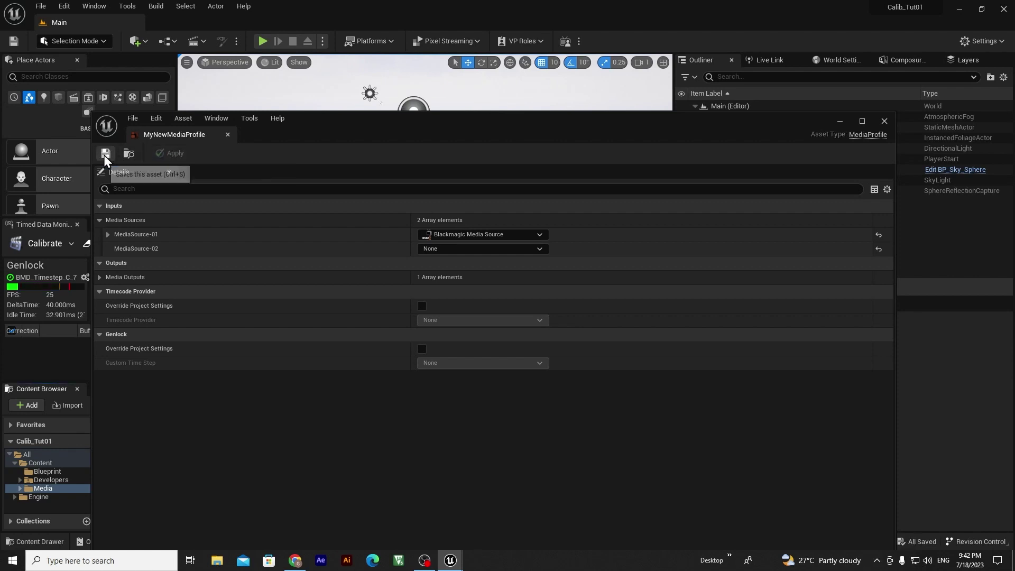
Drop MediaBundle-01 onto the floor and drag it down to Location Z -70
{"action": "left_click", "coordinate": [884, 123]}
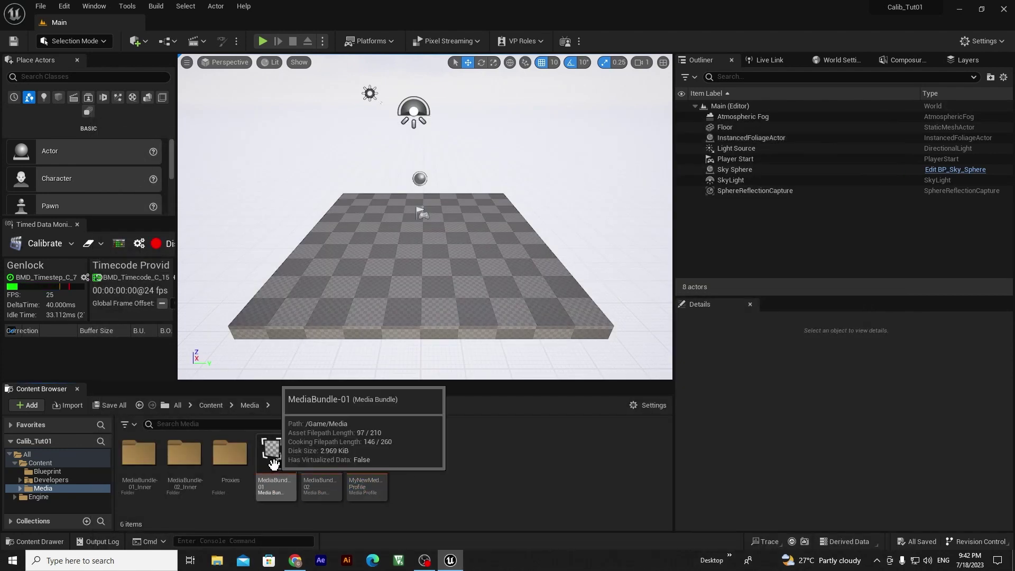
{"action": "left_click_drag", "start_coordinate": [273, 464], "coordinate": [344, 256]}
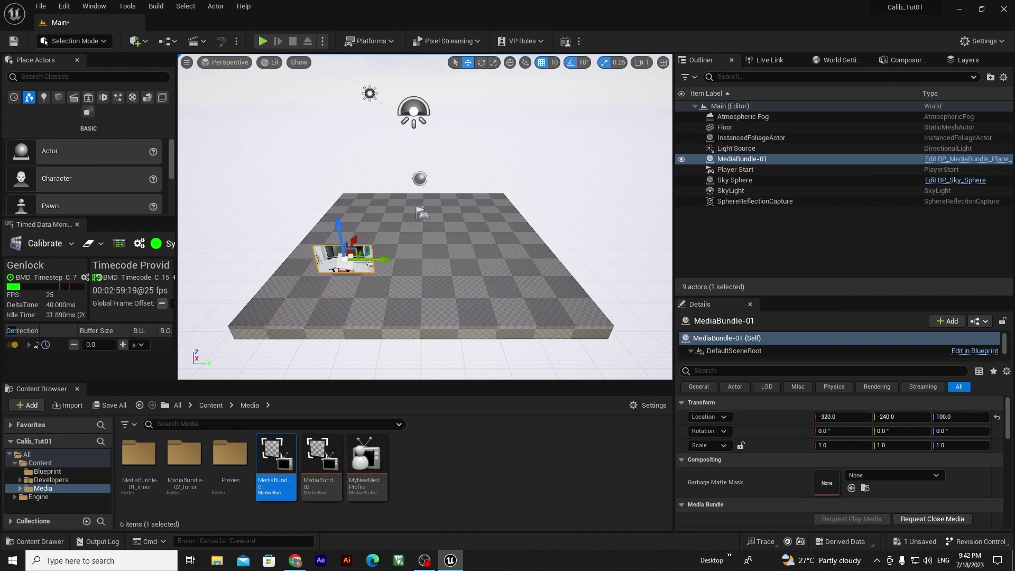
{"action": "right_click_drag", "start_coordinate": [344, 257], "coordinate": [317, 243]}
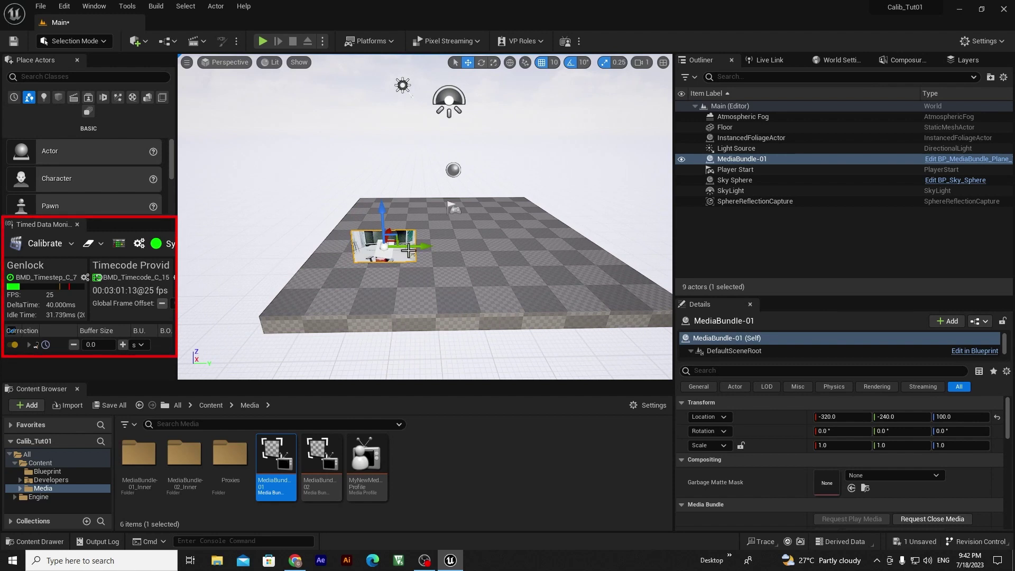
{"action": "scroll", "coordinate": [409, 252], "scroll_direction": "up", "scroll_amount": 5}
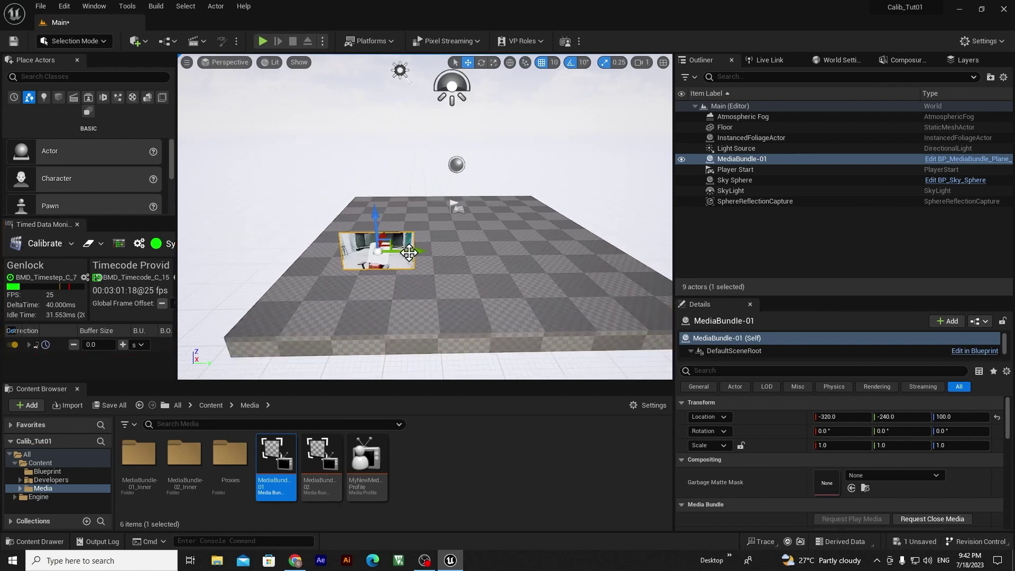
{"action": "key", "text": "f"}
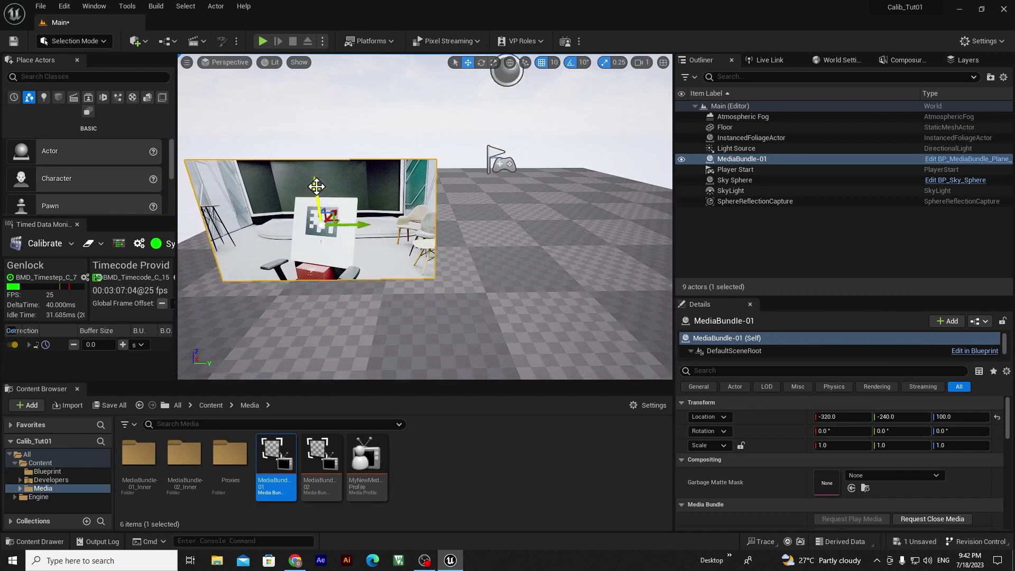
{"action": "left_click_drag", "start_coordinate": [316, 186], "coordinate": [323, 322]}
{"action": "key", "text": "f"}
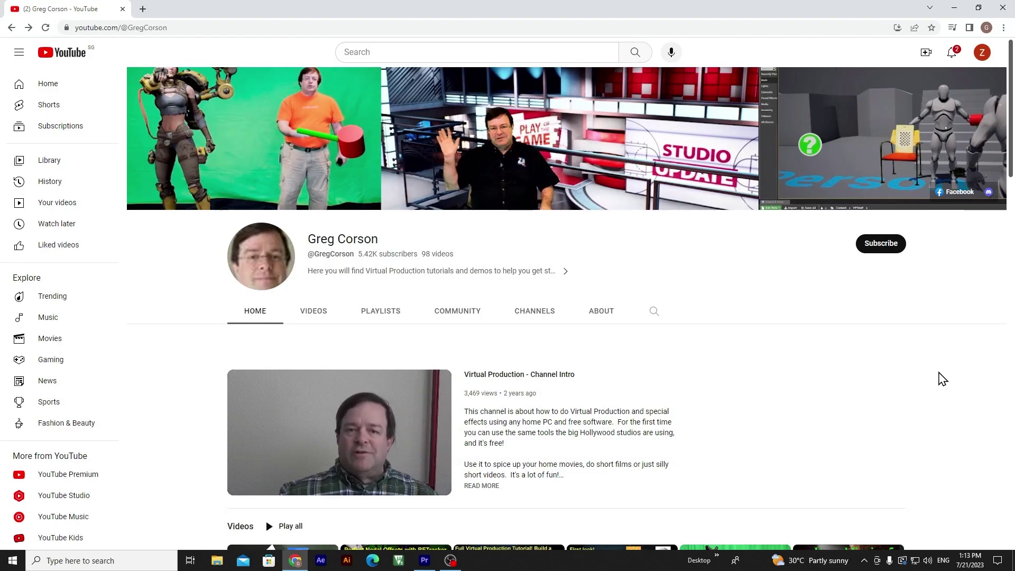
Open the Perfect Nodal Offset video from the channel page in a new tab
{"action": "scroll", "coordinate": [943, 379], "scroll_direction": "down", "scroll_amount": 7}
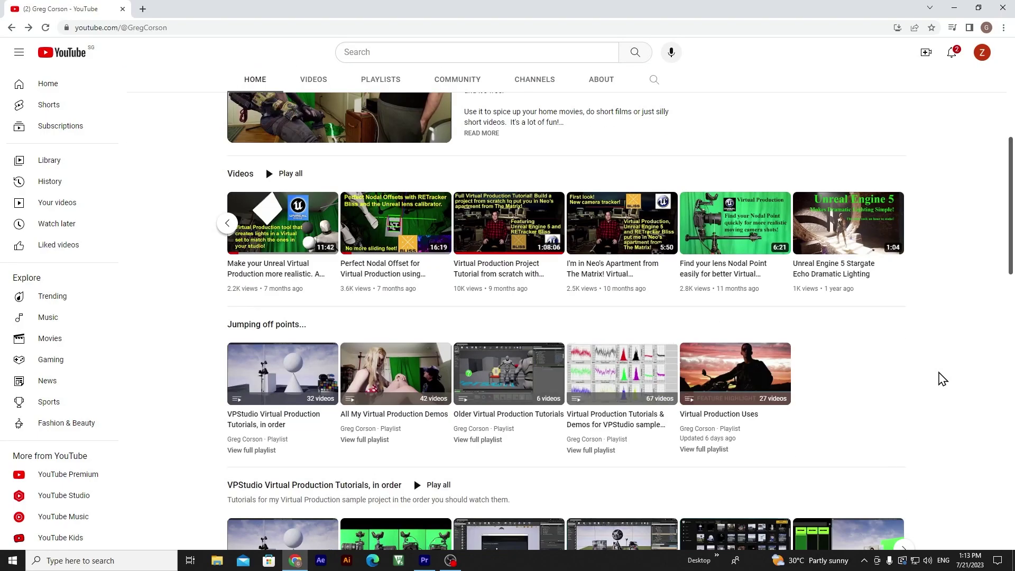
{"action": "scroll", "coordinate": [943, 378], "scroll_direction": "down", "scroll_amount": 10}
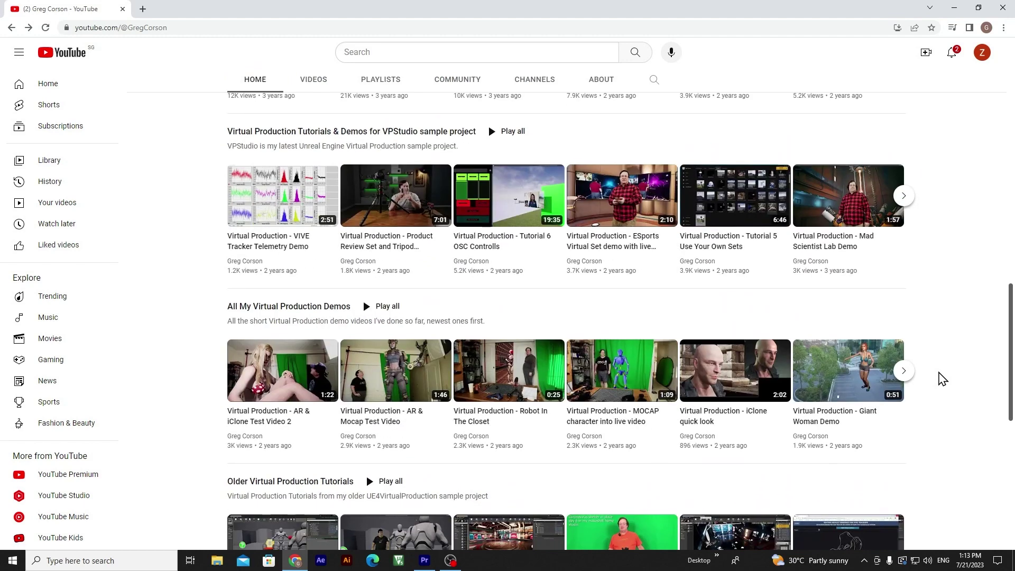
{"action": "scroll", "coordinate": [942, 378], "scroll_direction": "up", "scroll_amount": 15}
{"action": "scroll", "coordinate": [941, 378], "scroll_direction": "down", "scroll_amount": 3}
{"action": "right_click", "coordinate": [402, 400]}
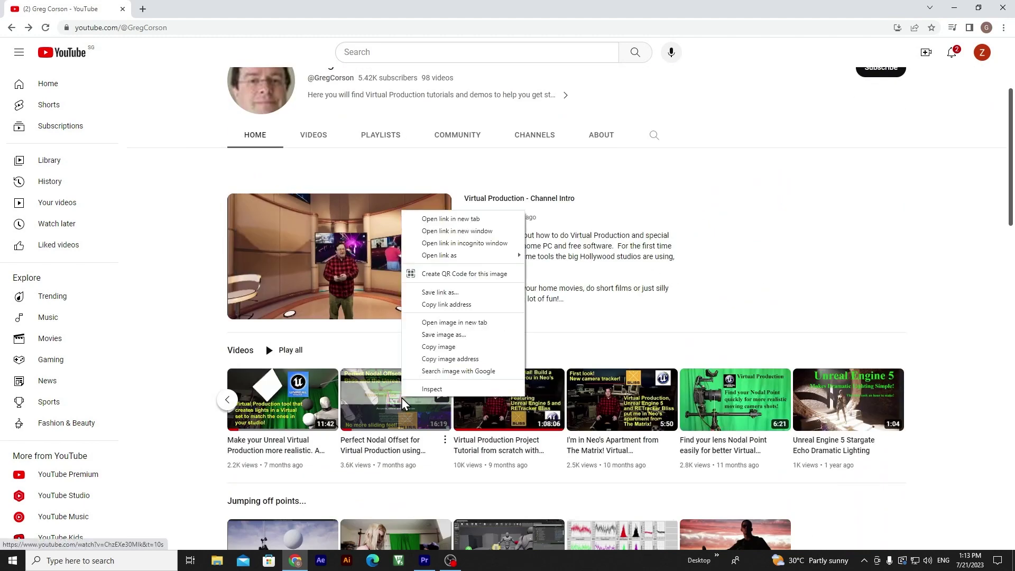
{"action": "left_click", "coordinate": [487, 218]}
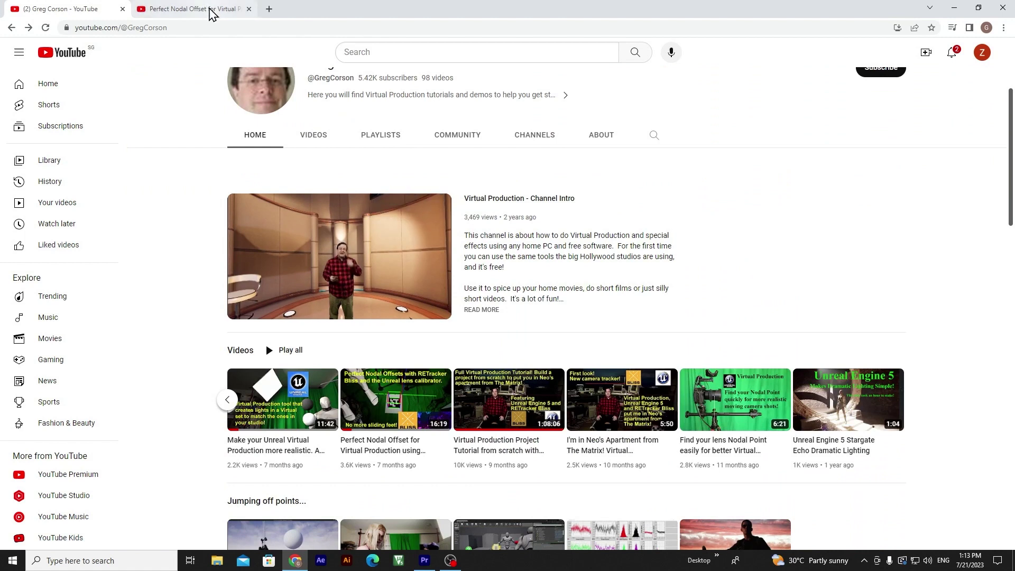
Switch to the Perfect Nodal Offset video tab and read through its description and links
{"action": "left_click", "coordinate": [211, 13]}
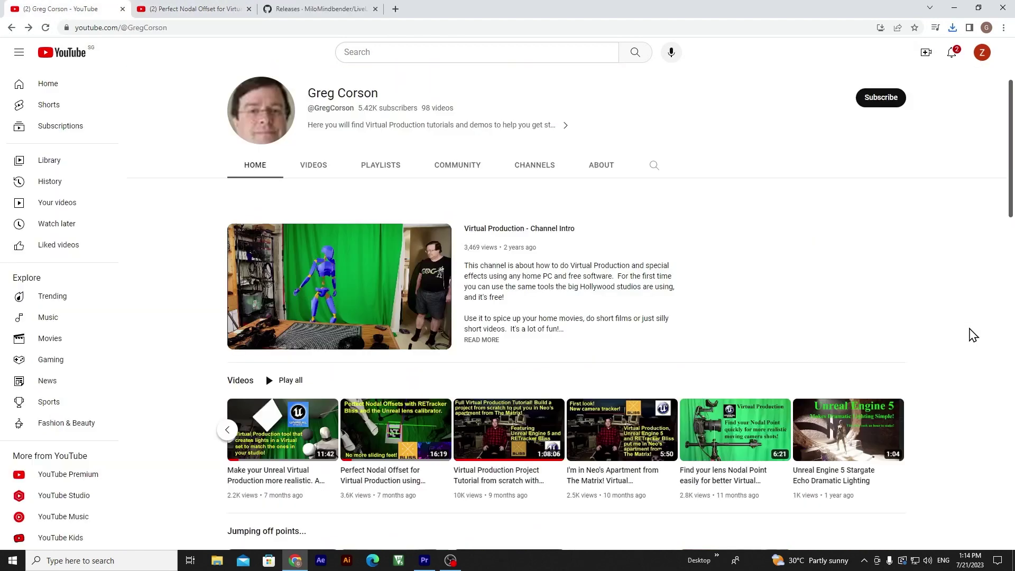
{"action": "scroll", "coordinate": [973, 335], "scroll_direction": "down", "scroll_amount": 1}
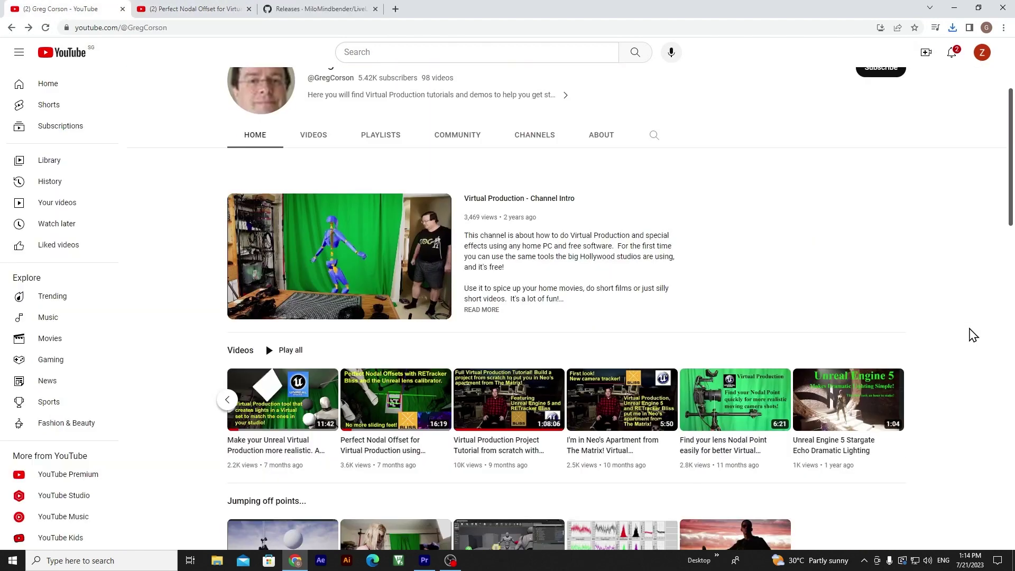
{"action": "scroll", "coordinate": [973, 334], "scroll_direction": "down", "scroll_amount": 3}
{"action": "scroll", "coordinate": [973, 335], "scroll_direction": "down", "scroll_amount": 3}
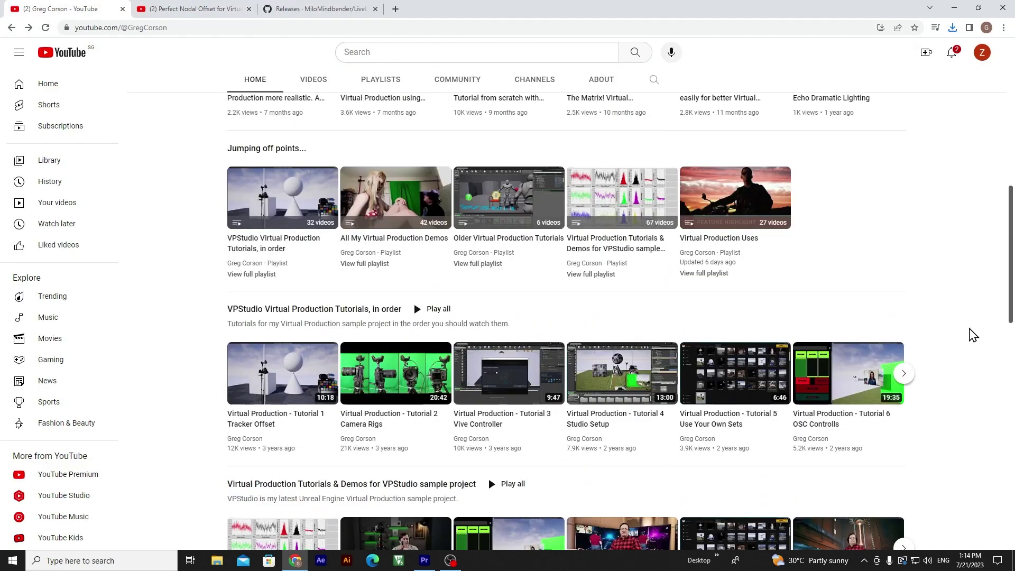
{"action": "scroll", "coordinate": [972, 334], "scroll_direction": "down", "scroll_amount": 3}
{"action": "scroll", "coordinate": [972, 334], "scroll_direction": "down", "scroll_amount": 3}
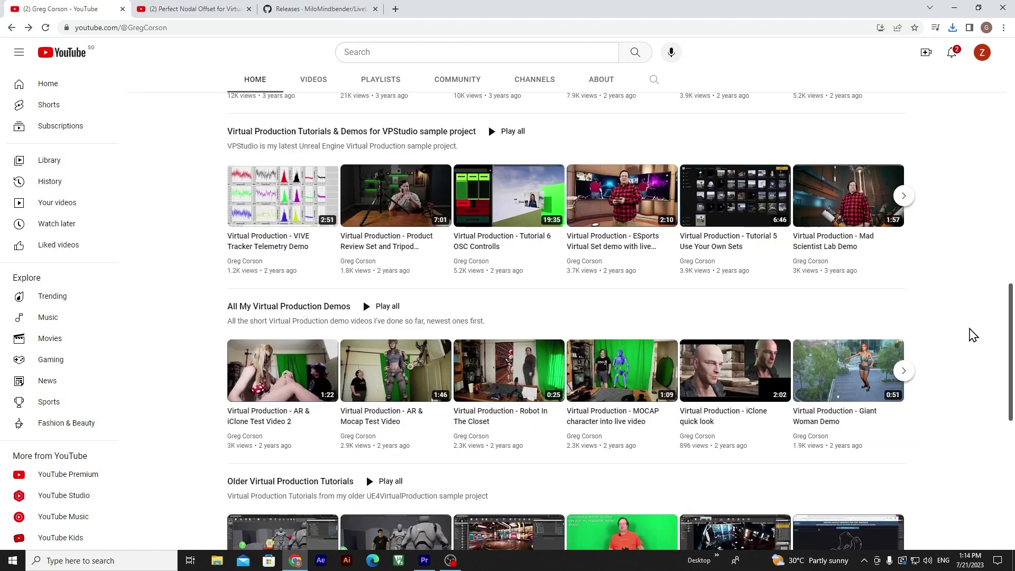
{"action": "scroll", "coordinate": [973, 335], "scroll_direction": "up", "scroll_amount": 15}
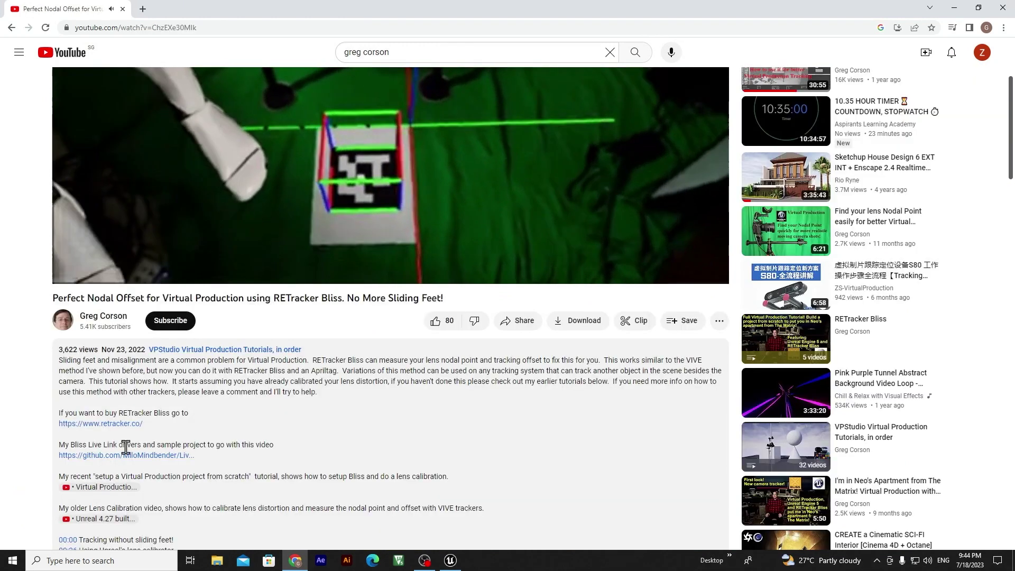
Open the Live Link drivers' GitHub releases page in a new tab
{"action": "right_click", "coordinate": [170, 455]}
{"action": "left_click", "coordinate": [227, 363]}
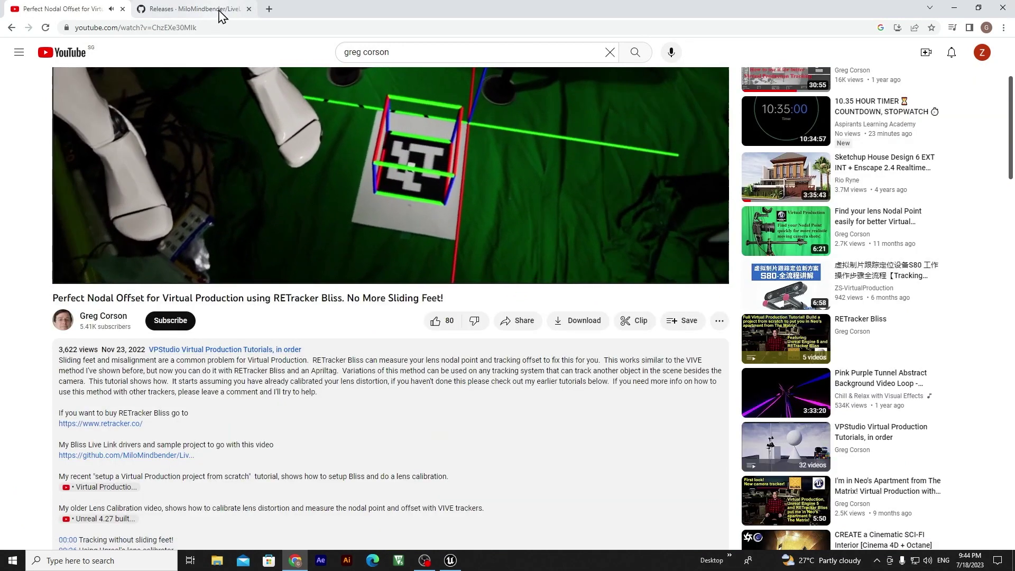
{"action": "left_click", "coordinate": [221, 15]}
{"action": "scroll", "coordinate": [510, 289], "scroll_direction": "down", "scroll_amount": 15}
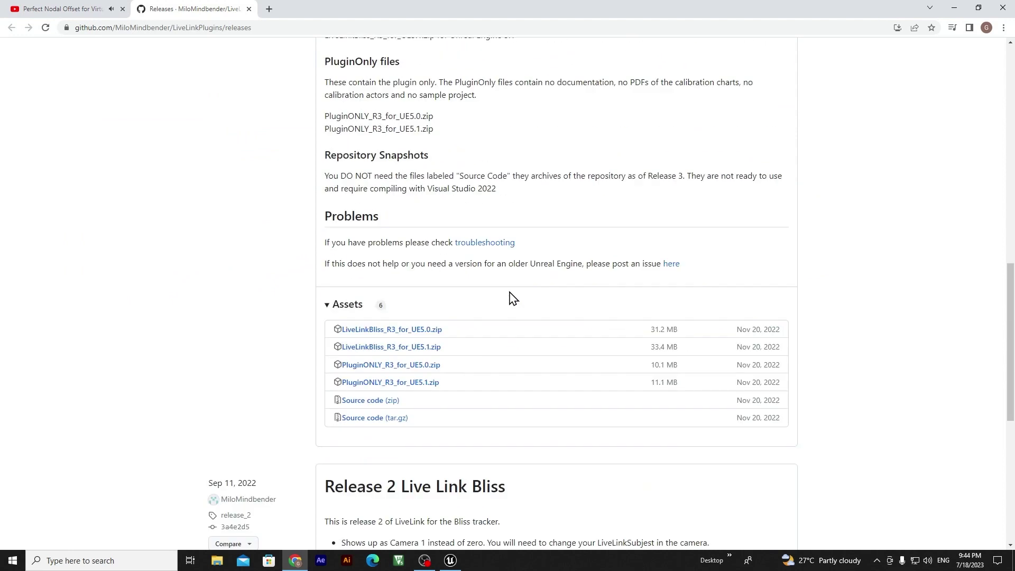
Download LiveLinkBliss_R3_for_UE5.1.zip and show it in the Downloads folder
{"action": "right_click", "coordinate": [421, 351]}
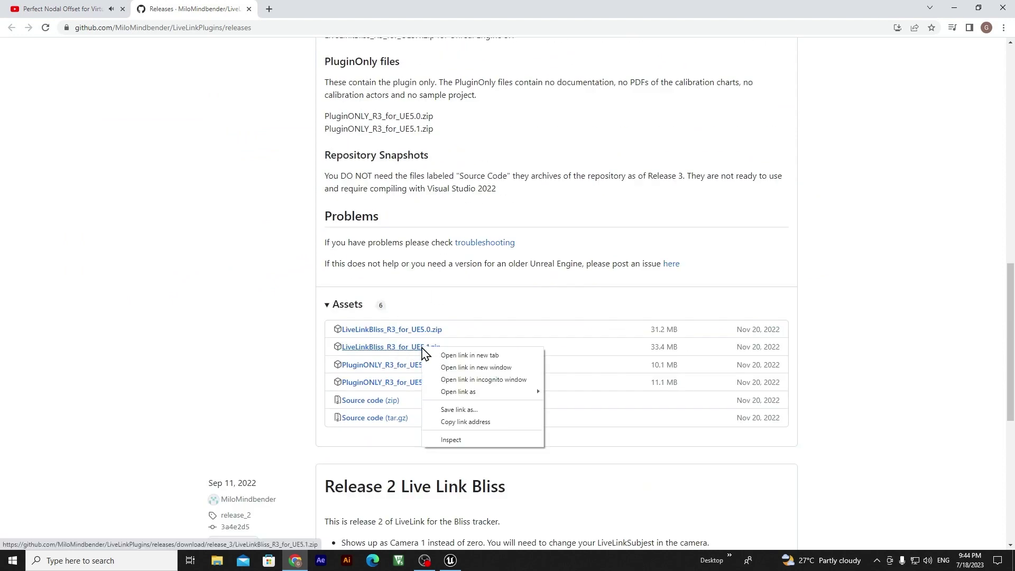
{"action": "left_click", "coordinate": [421, 351]}
{"action": "left_click", "coordinate": [952, 27]}
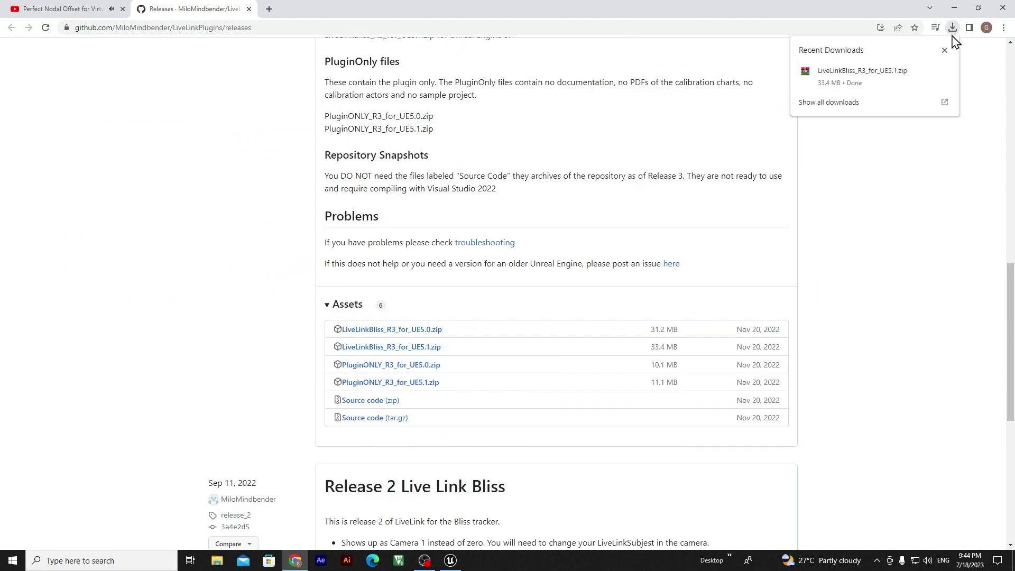
{"action": "left_click", "coordinate": [942, 75]}
Extract the LiveLinkBliss zip and copy its Plugins and TagsToPrint folders
{"action": "right_click", "coordinate": [347, 200]}
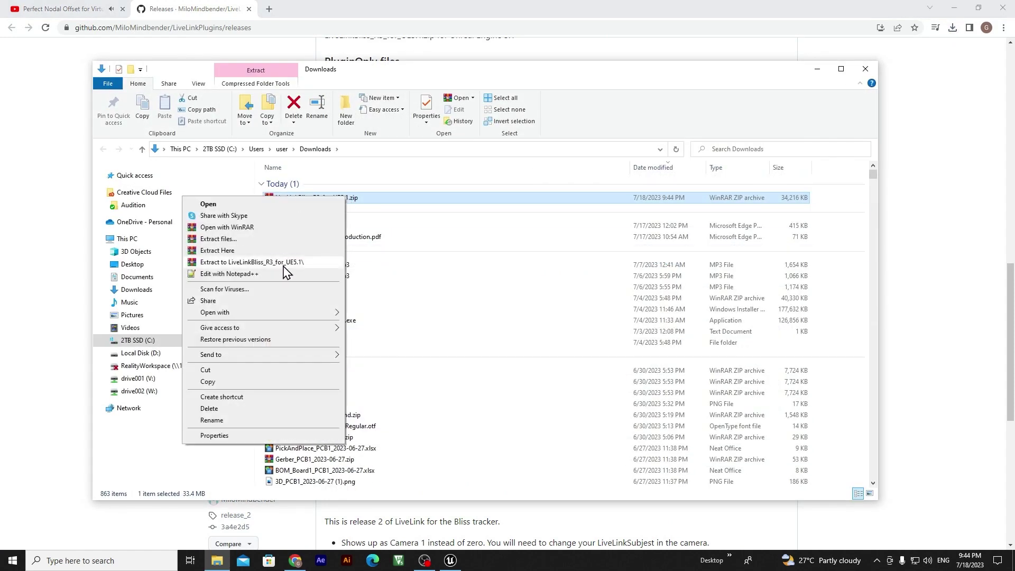
{"action": "left_click", "coordinate": [286, 262]}
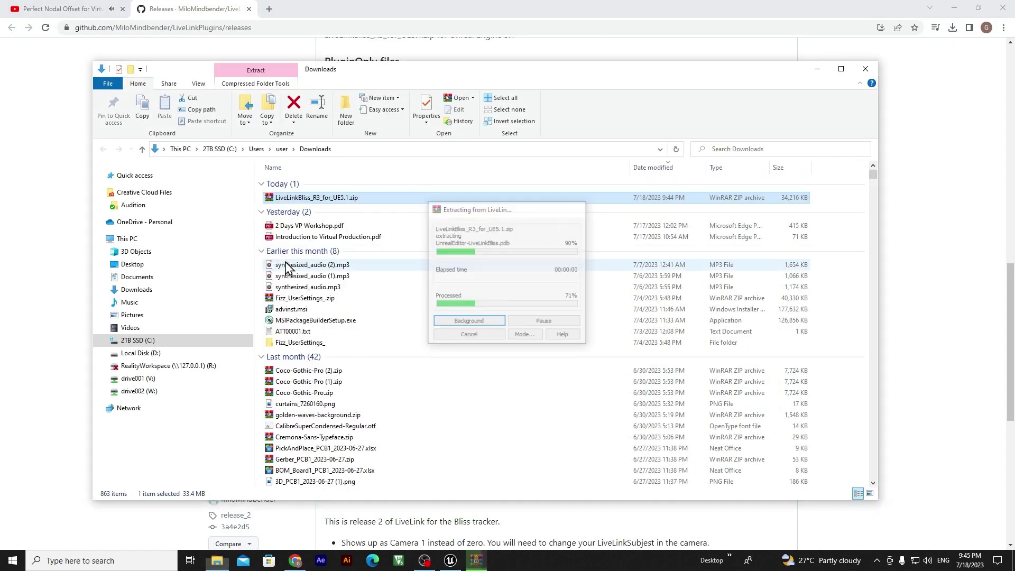
{"action": "double_click", "coordinate": [307, 200]}
{"action": "left_click", "coordinate": [288, 228]}
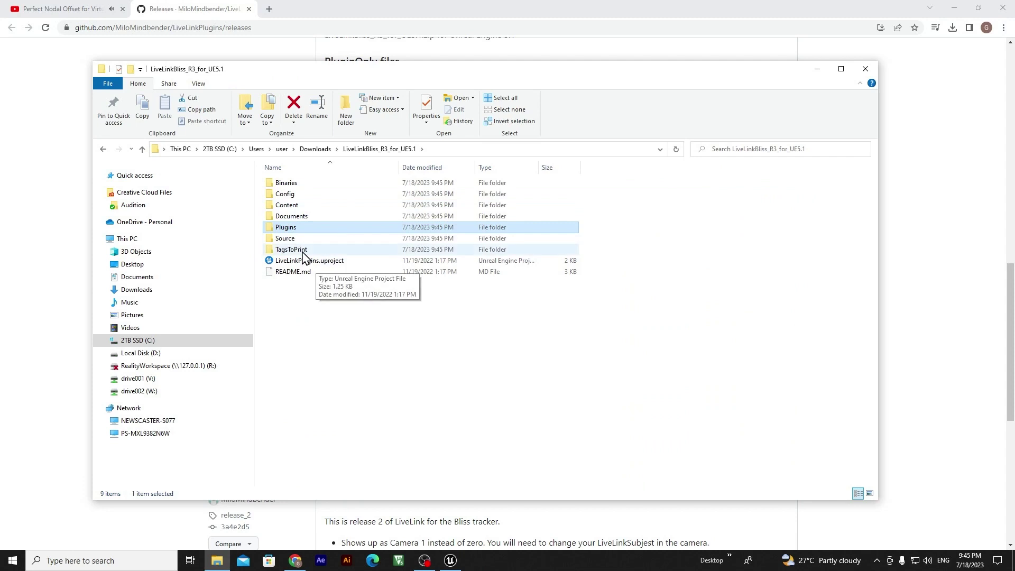
{"action": "left_click", "coordinate": [304, 251], "text": "ctrl"}
{"action": "right_click", "coordinate": [305, 250]}
{"action": "left_click", "coordinate": [174, 463]}
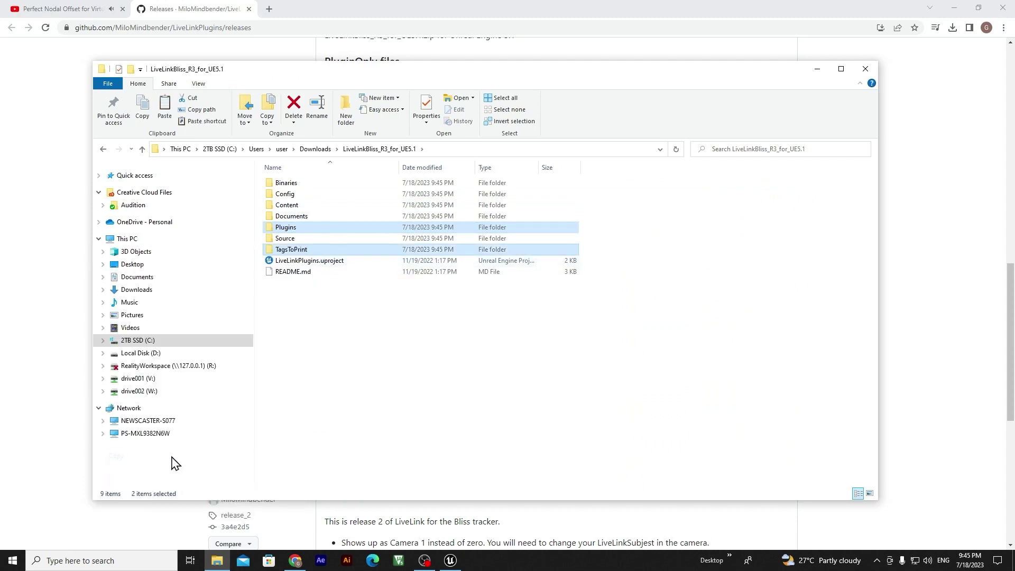
Paste Plugins and TagsToPrint into Documents > Unreal_Projects > BLISS_FIZZ_CALIB > Calib_Tut01
{"action": "right_click", "coordinate": [138, 278]}
{"action": "left_click", "coordinate": [102, 287]}
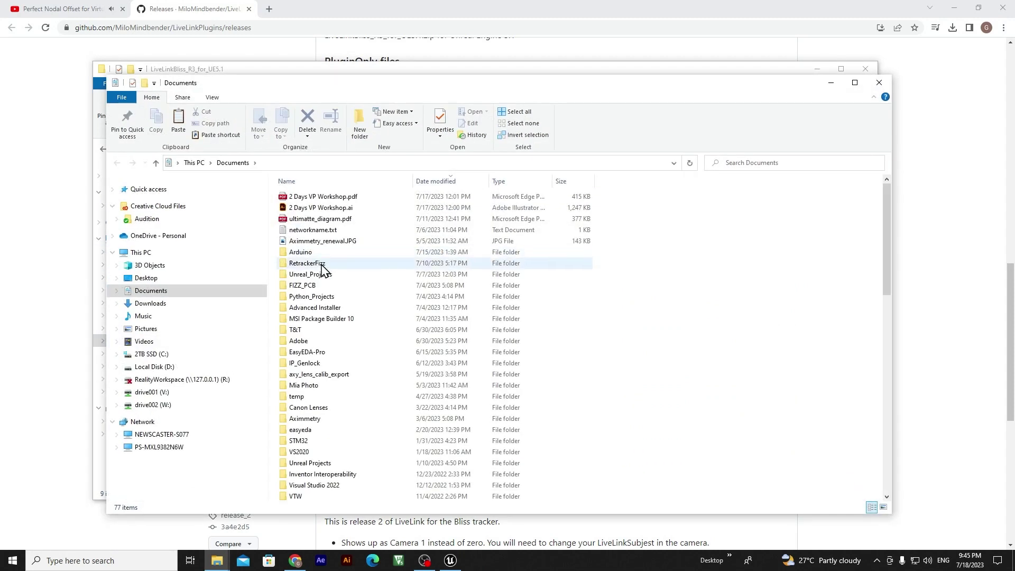
{"action": "double_click", "coordinate": [324, 285]}
{"action": "left_click", "coordinate": [344, 208]}
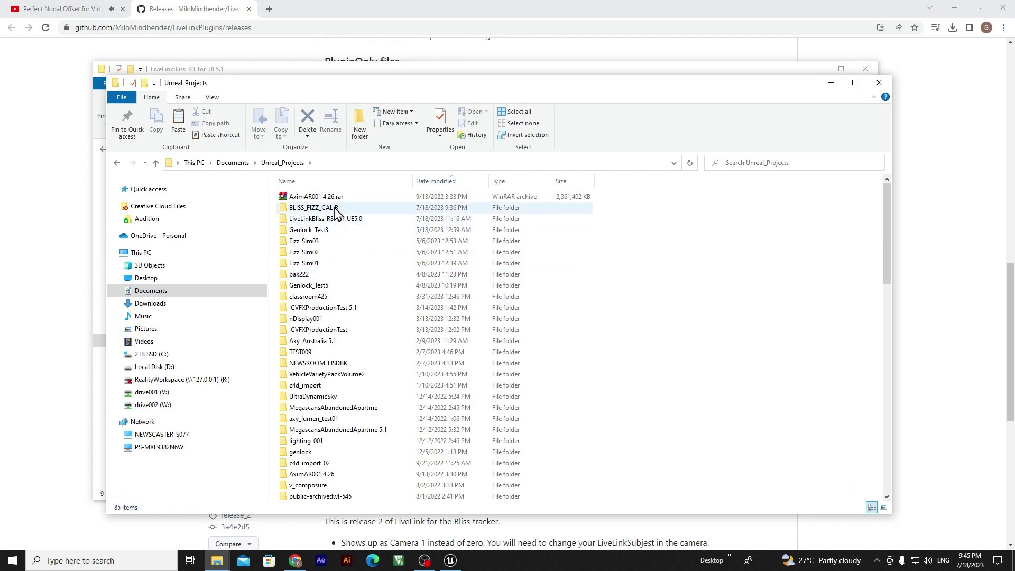
{"action": "double_click", "coordinate": [344, 208]}
{"action": "left_click", "coordinate": [322, 200]}
{"action": "double_click", "coordinate": [322, 200]}
{"action": "right_click", "coordinate": [257, 321]}
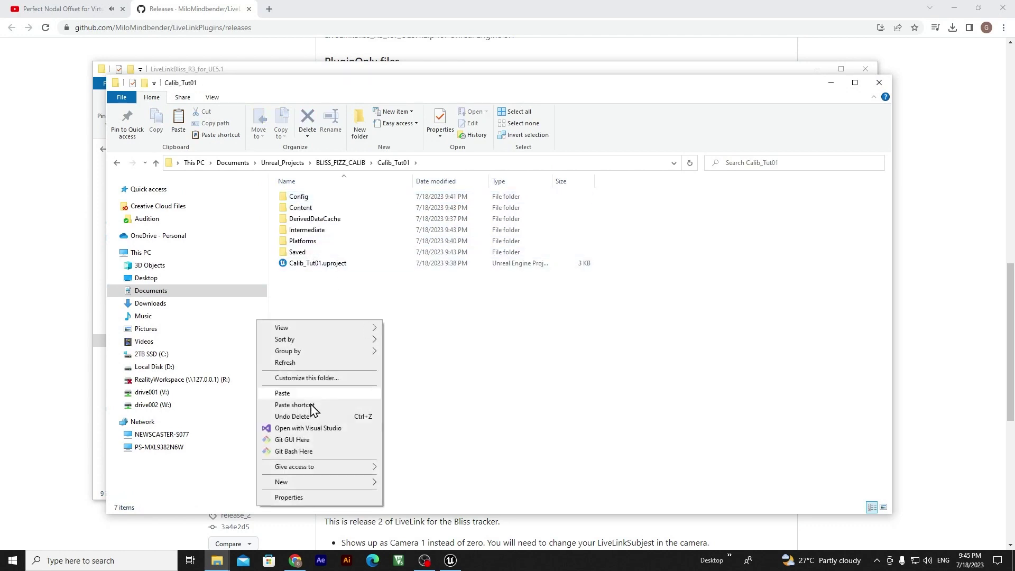
{"action": "left_click", "coordinate": [312, 394]}
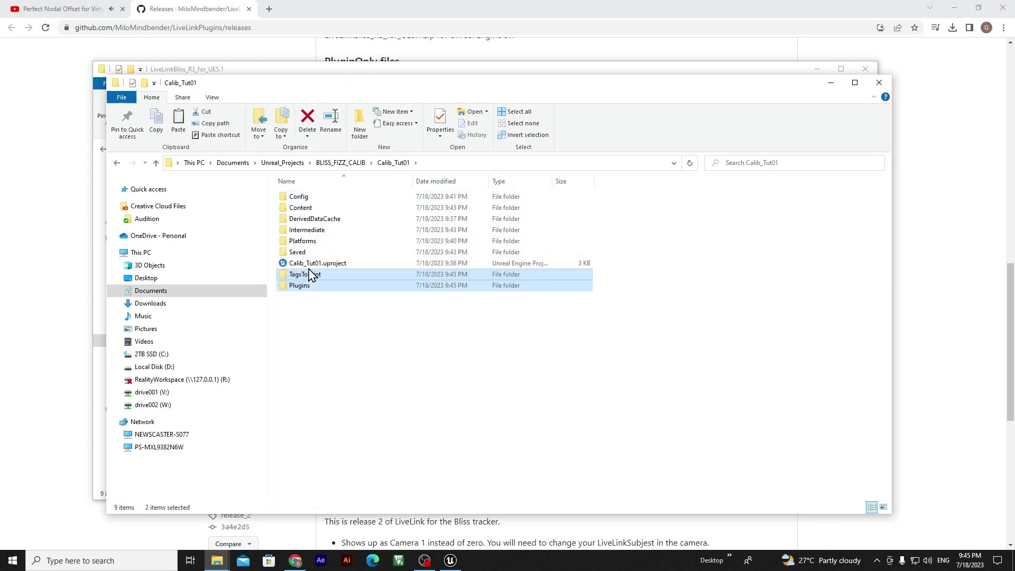
Copy the AprilTag, ArucoTag and VPStudioCore folders from the release's Content folder
{"action": "key", "text": "alt+Tab"}
{"action": "double_click", "coordinate": [286, 206]}
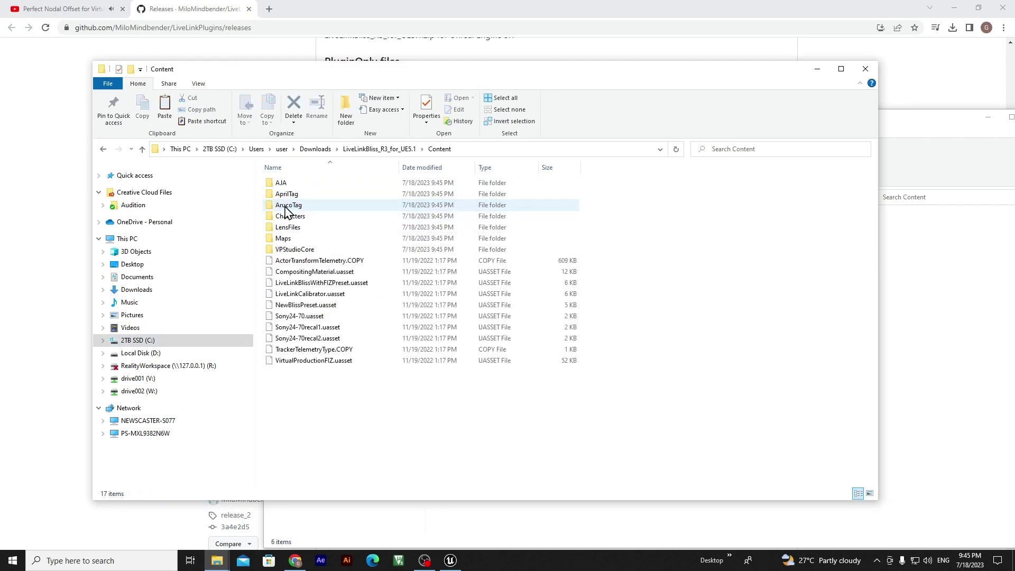
{"action": "left_click", "coordinate": [295, 196]}
{"action": "left_click", "coordinate": [296, 206], "text": "shift"}
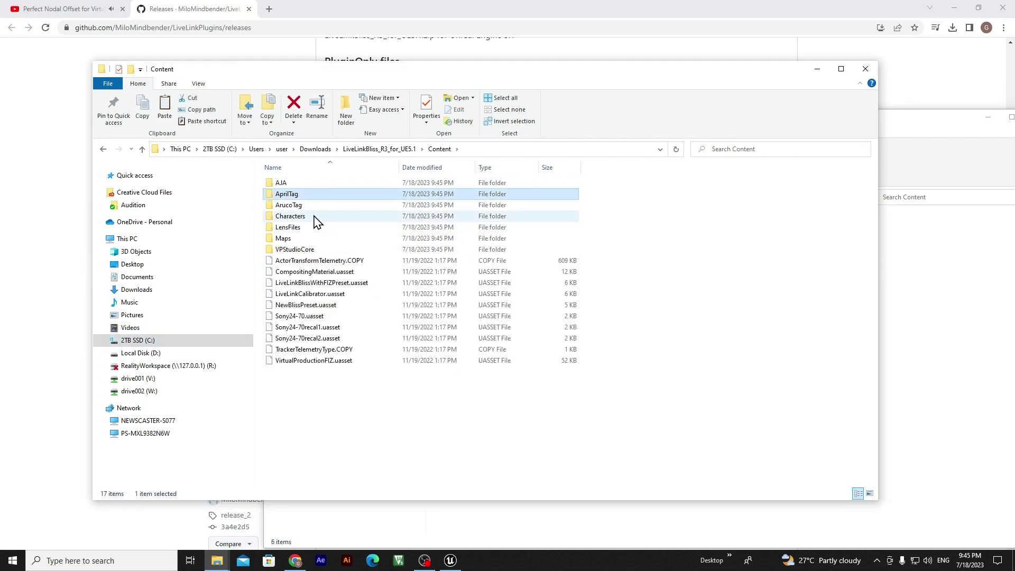
{"action": "left_click", "coordinate": [305, 250], "text": "ctrl"}
{"action": "right_click", "coordinate": [344, 253]}
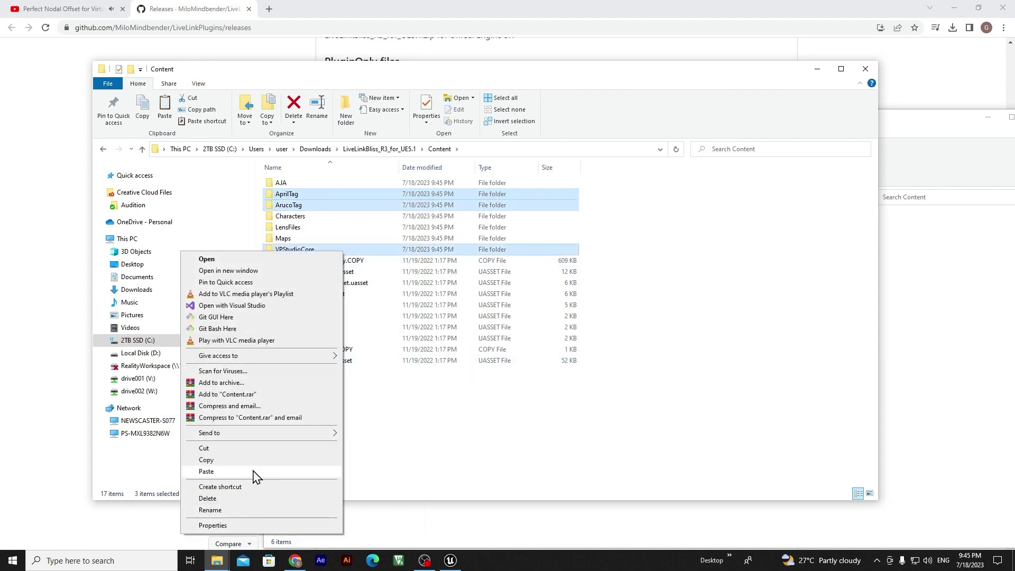
{"action": "left_click", "coordinate": [253, 476]}
Paste the three tag folders into Calib_Tut01's Content and close both Explorer windows
{"action": "left_click_drag", "start_coordinate": [909, 125], "coordinate": [736, 86]}
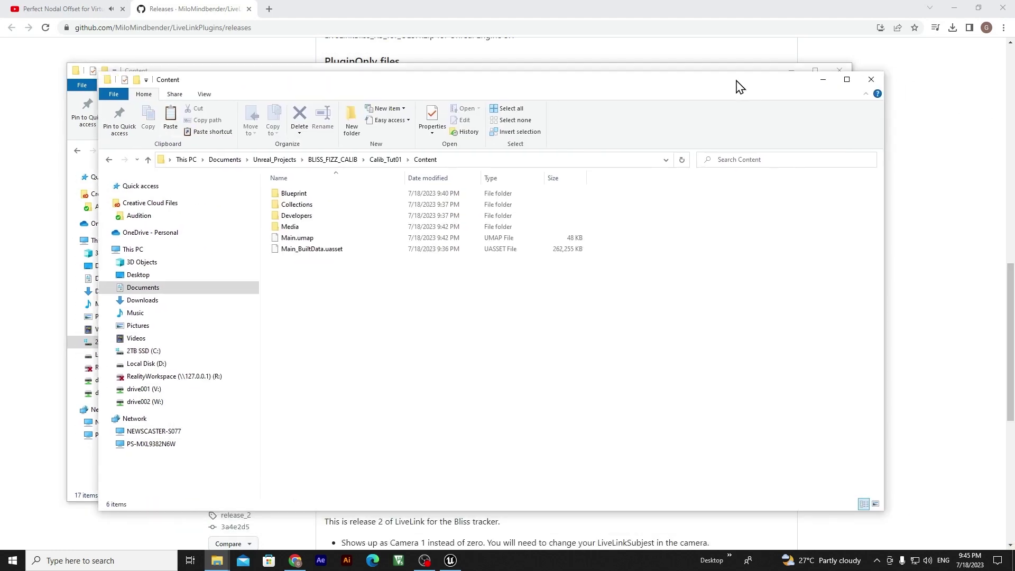
{"action": "right_click", "coordinate": [368, 289]}
{"action": "left_click", "coordinate": [327, 368]}
{"action": "left_click", "coordinate": [521, 370]}
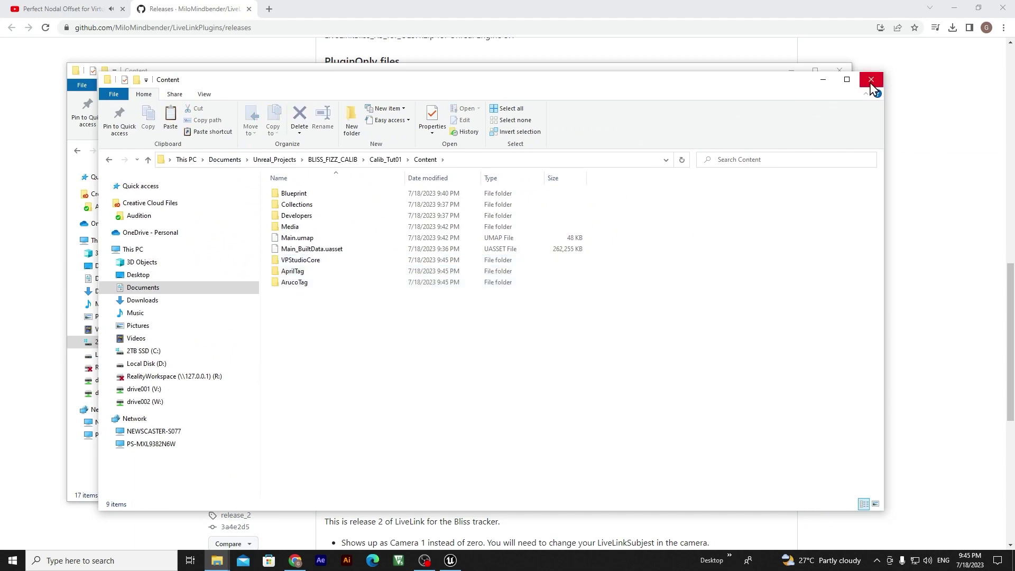
{"action": "left_click", "coordinate": [870, 80]}
{"action": "left_click", "coordinate": [838, 70]}
Open Aruco id 8.pdf from Calib_Tut01's TagsToPrint folder
{"action": "left_click", "coordinate": [957, 12]}
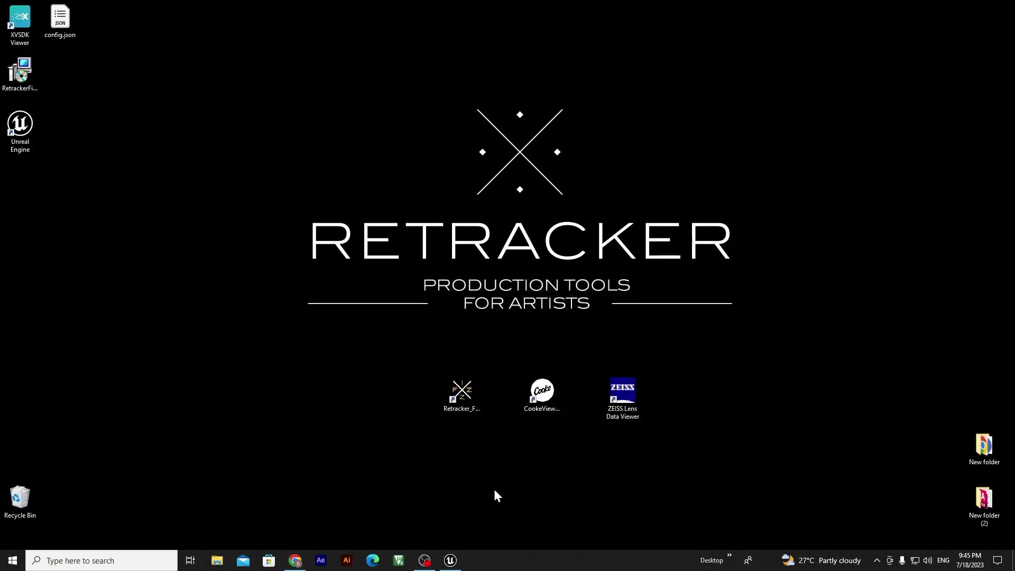
{"action": "left_click", "coordinate": [217, 561]}
{"action": "left_click", "coordinate": [279, 273]}
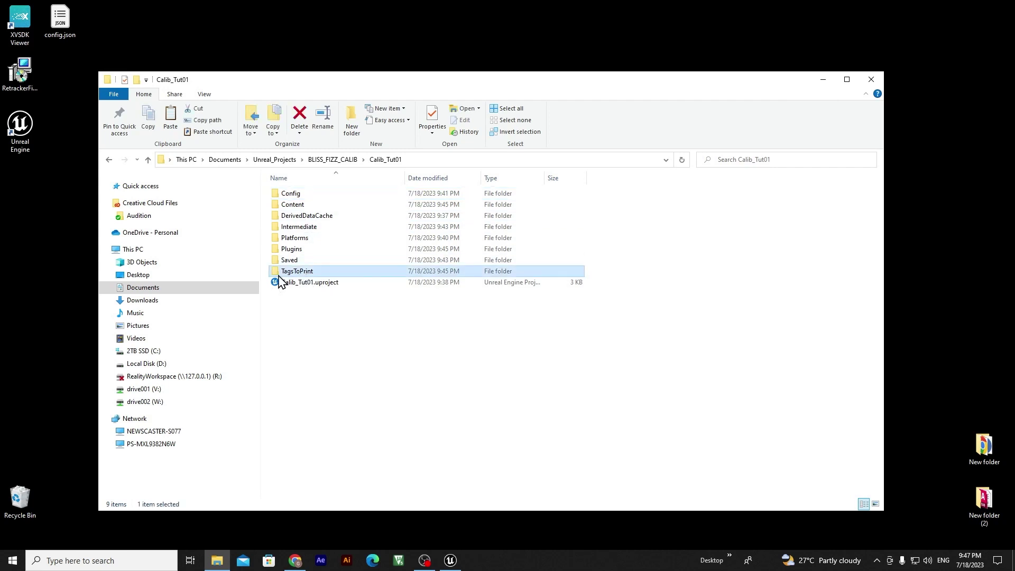
{"action": "double_click", "coordinate": [324, 274]}
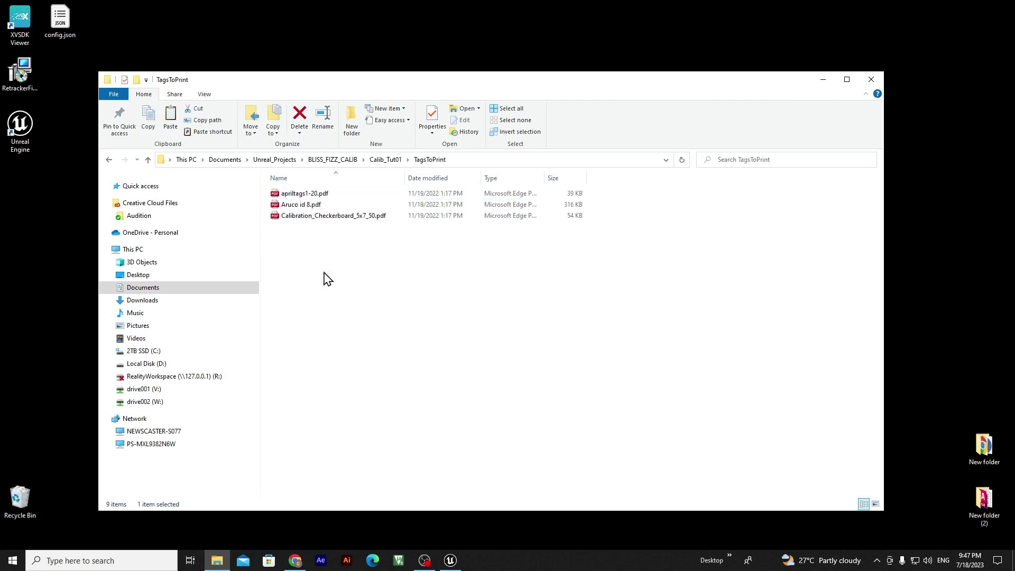
{"action": "double_click", "coordinate": [317, 194]}
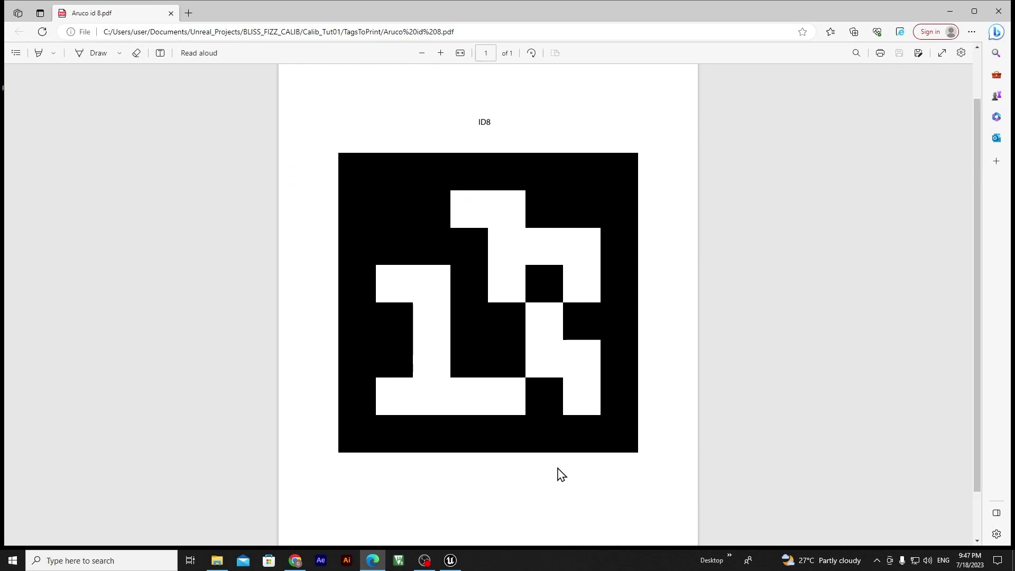
Close the Edge window showing the Aruco tag PDF
{"action": "left_click", "coordinate": [1003, 15]}
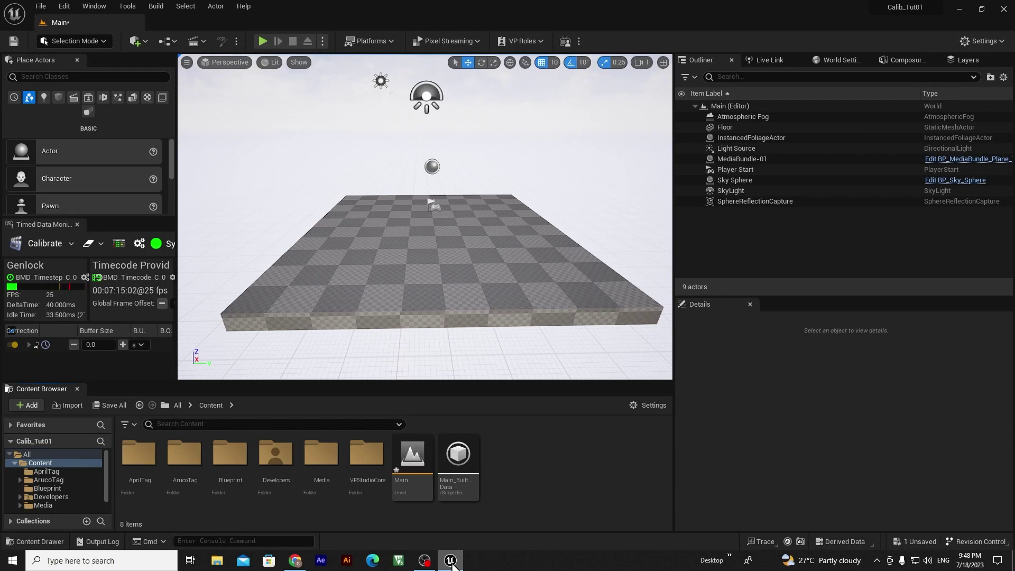
Place the Aprintag and Aruco_ID_8 tags from the Content Browser onto the floor
{"action": "double_click", "coordinate": [139, 453]}
{"action": "left_click_drag", "start_coordinate": [139, 453], "coordinate": [394, 210]}
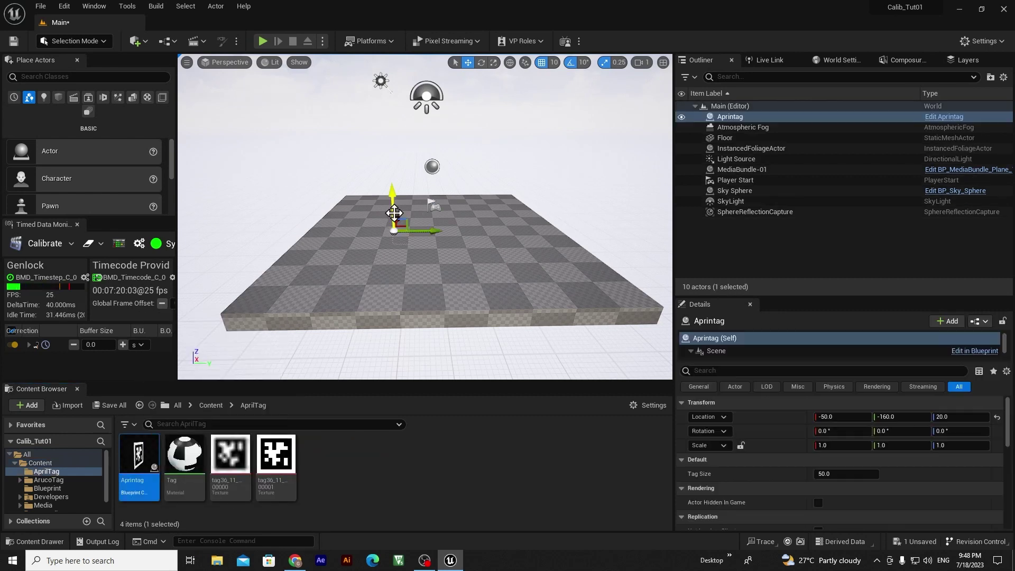
{"action": "left_click", "coordinate": [210, 405]}
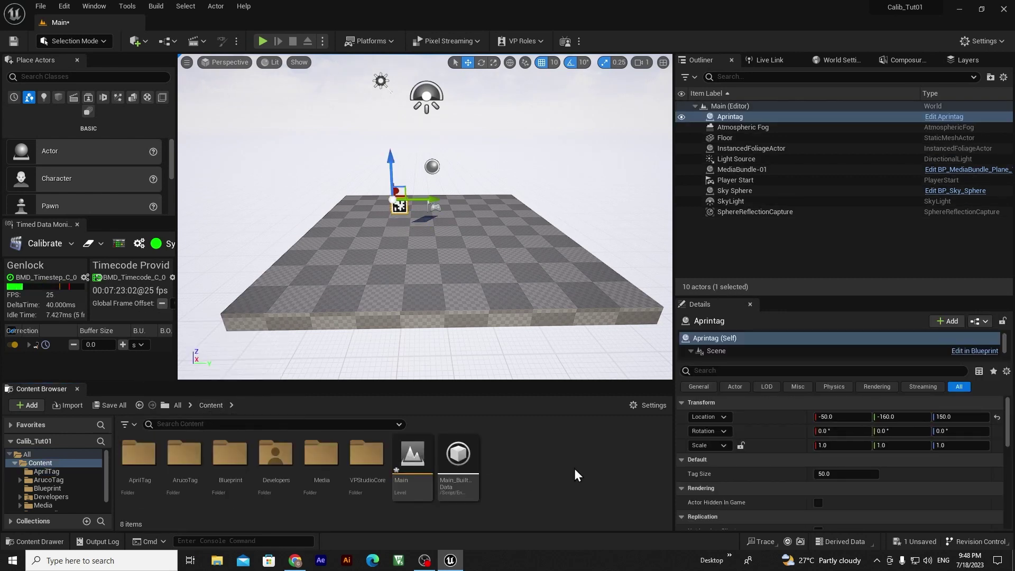
{"action": "double_click", "coordinate": [185, 453]}
{"action": "left_click_drag", "start_coordinate": [185, 454], "coordinate": [412, 251]}
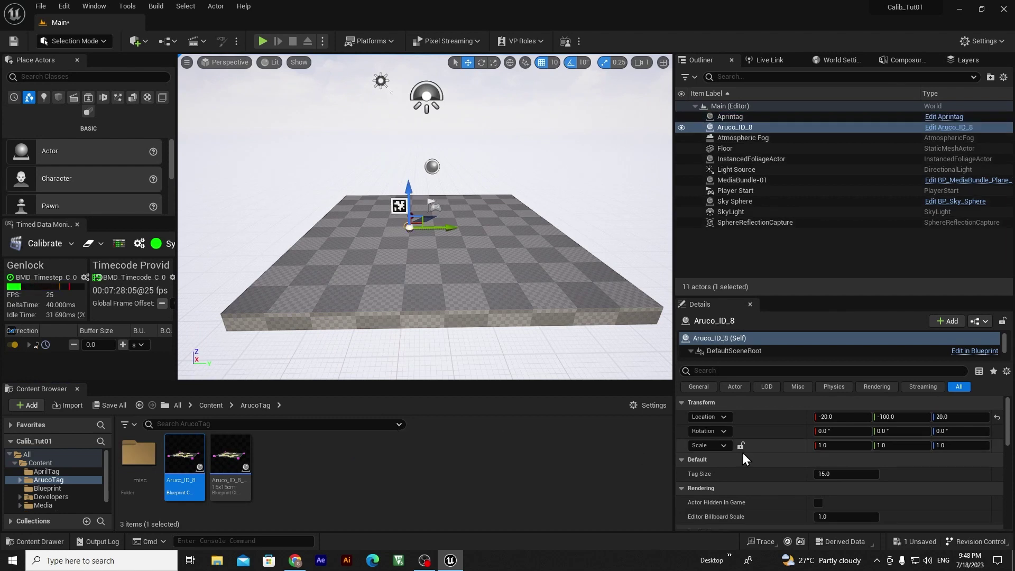
{"action": "left_click", "coordinate": [211, 405]}
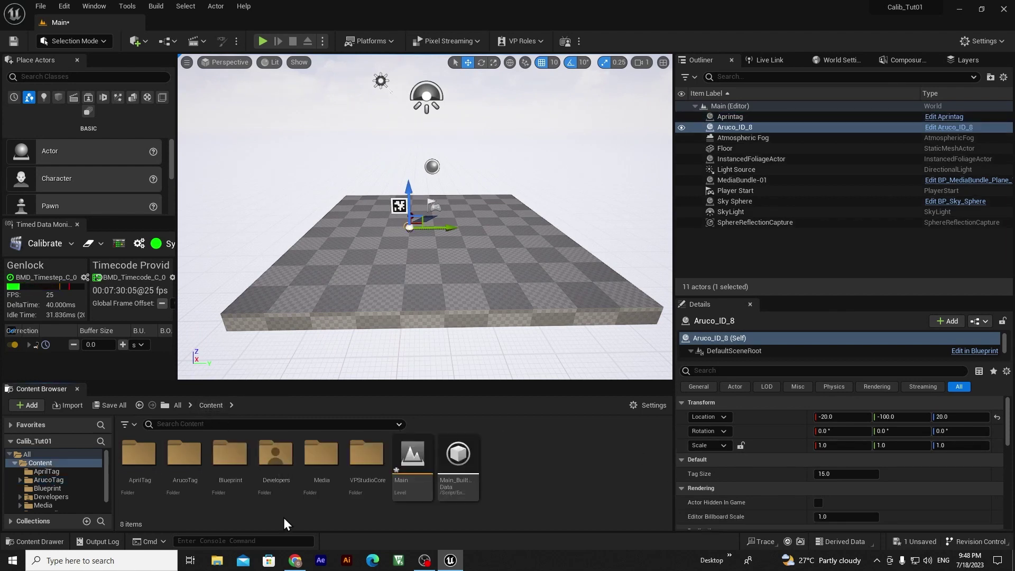
Add a camera calibration checkerboard via Quick Add > Virtual Production and widen the viewport
{"action": "left_click", "coordinate": [146, 40]}
{"action": "mouse_move", "coordinate": [187, 175]}
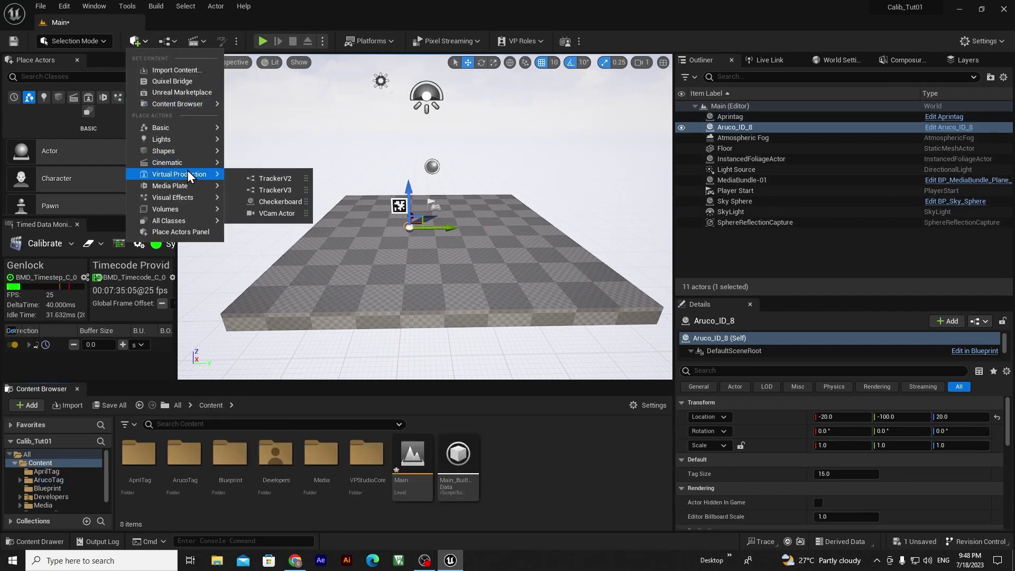
{"action": "left_click", "coordinate": [294, 201]}
{"action": "scroll", "coordinate": [908, 489], "scroll_direction": "down", "scroll_amount": 4}
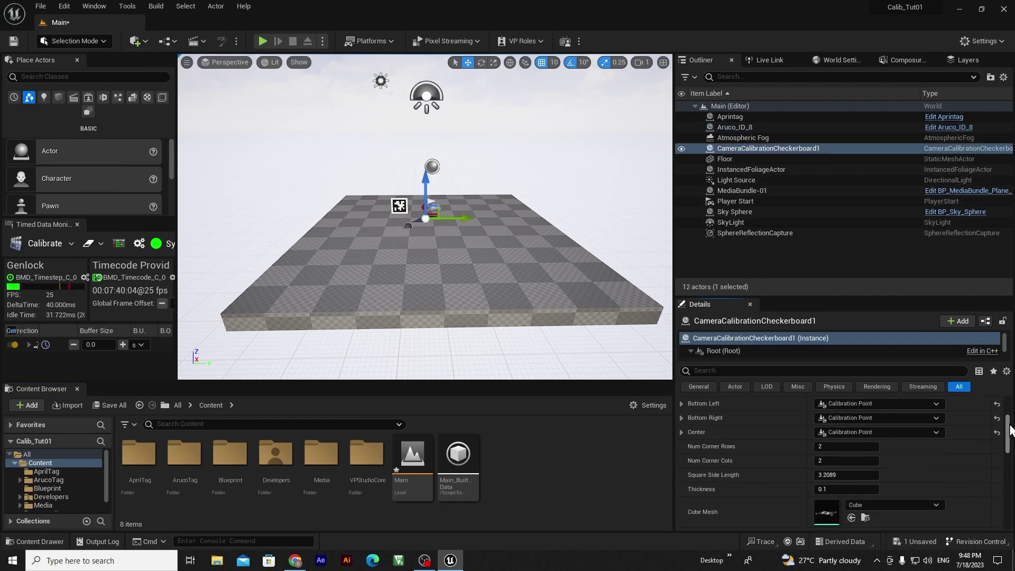
{"action": "left_click_drag", "start_coordinate": [675, 254], "coordinate": [694, 252]}
{"action": "left_click_drag", "start_coordinate": [851, 295], "coordinate": [851, 255]}
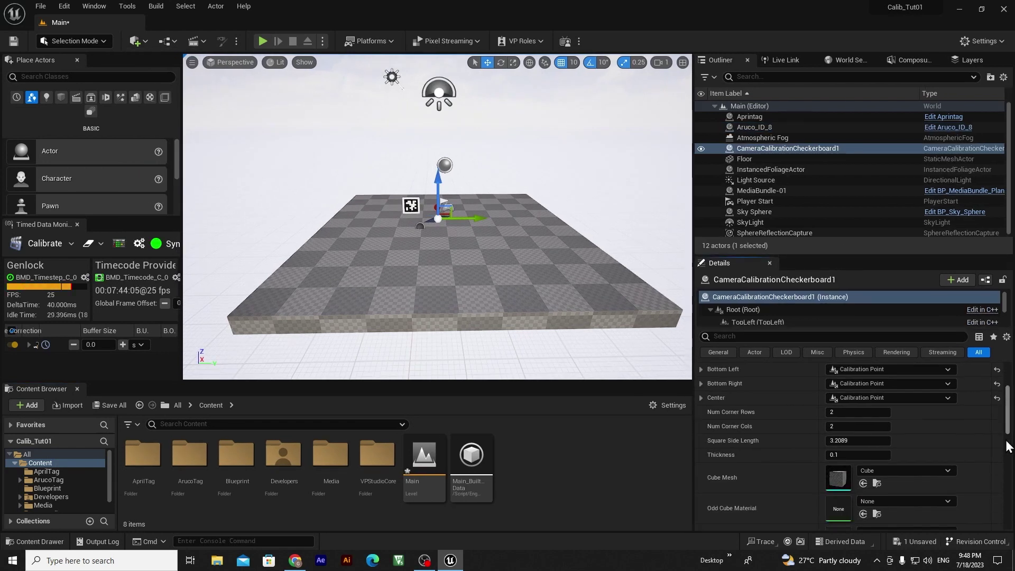
{"action": "left_click", "coordinate": [856, 411]}
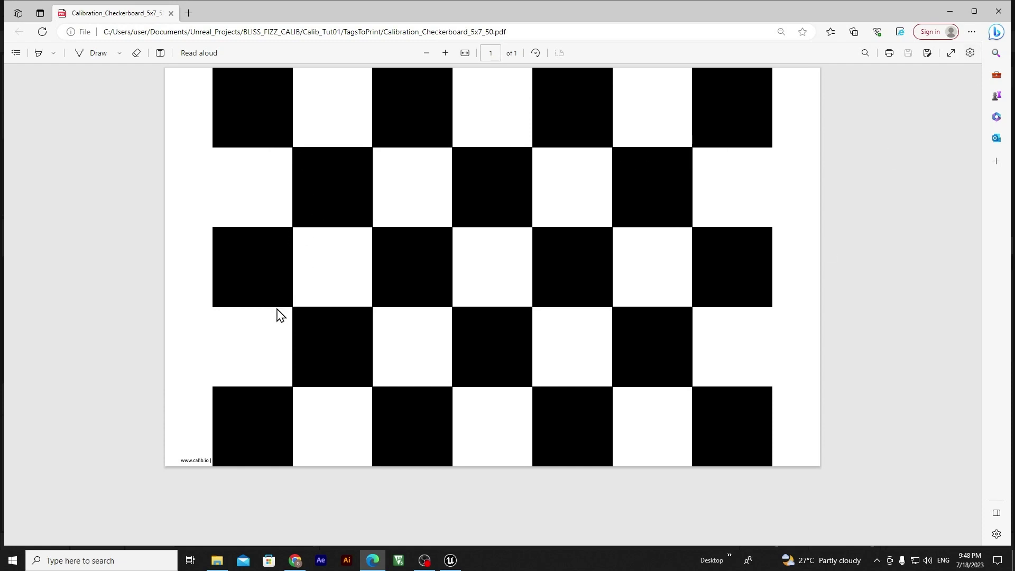
Set the checkerboard to 4 corner rows and 6 corner columns
{"action": "left_click", "coordinate": [950, 11]}
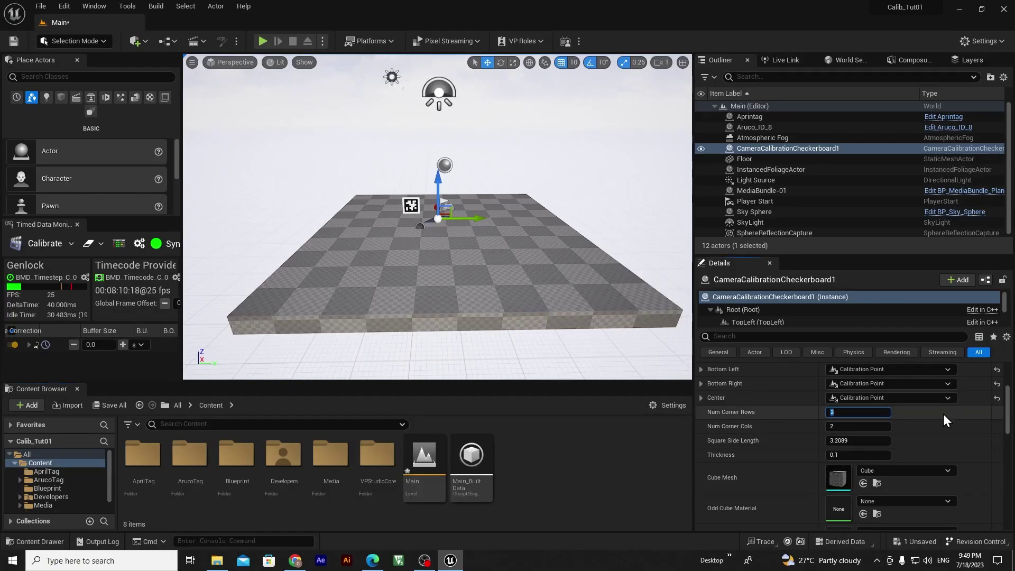
{"action": "type", "text": "4"}
{"action": "key", "text": "Tab"}
{"action": "type", "text": "6"}
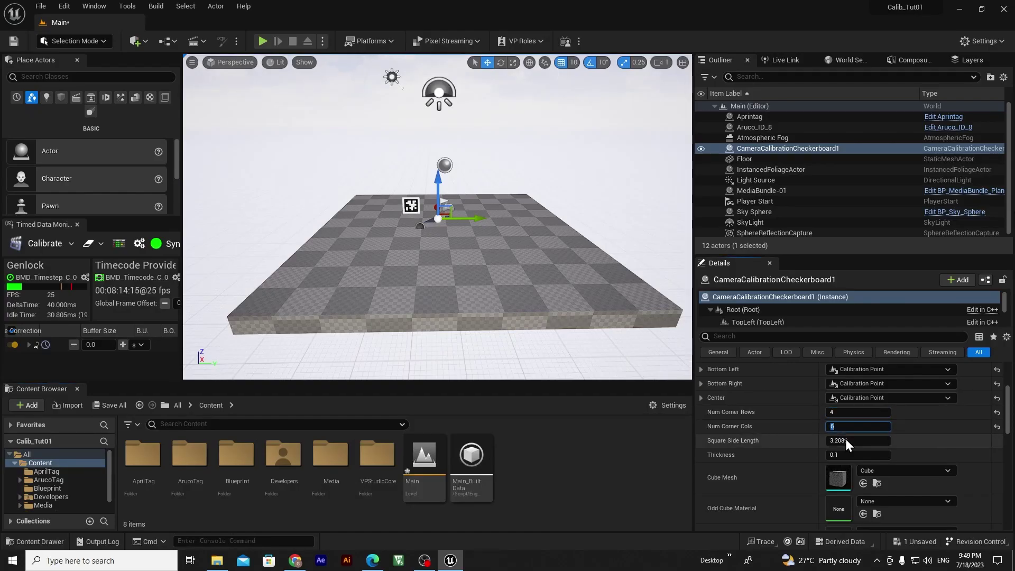
{"action": "key", "text": "Tab"}
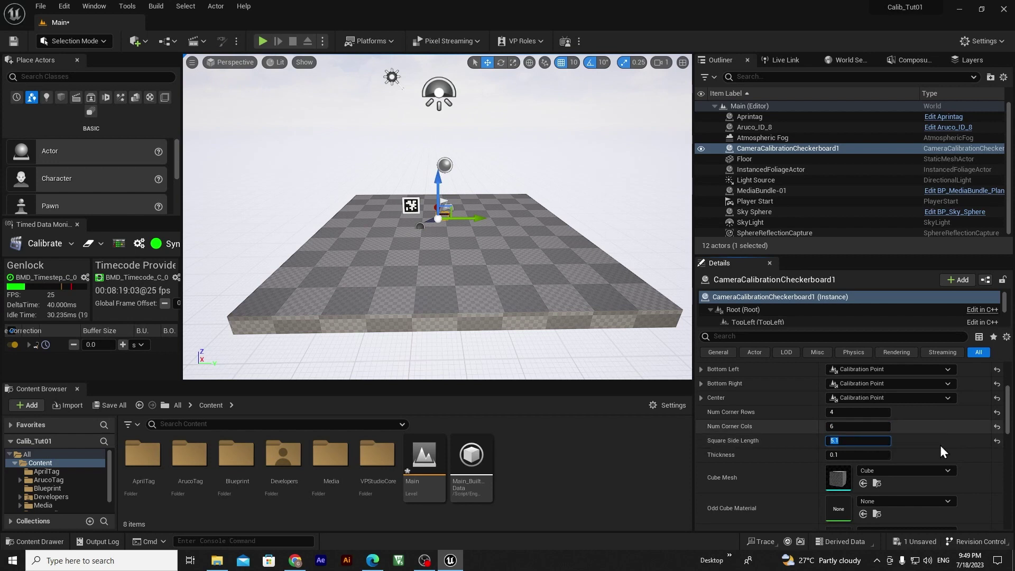
Set Odd Cube Material to AnimSharingRed and Even Cube Material to M_BlackBackground
{"action": "scroll", "coordinate": [940, 445], "scroll_direction": "down", "scroll_amount": 2}
{"action": "left_click", "coordinate": [894, 467]}
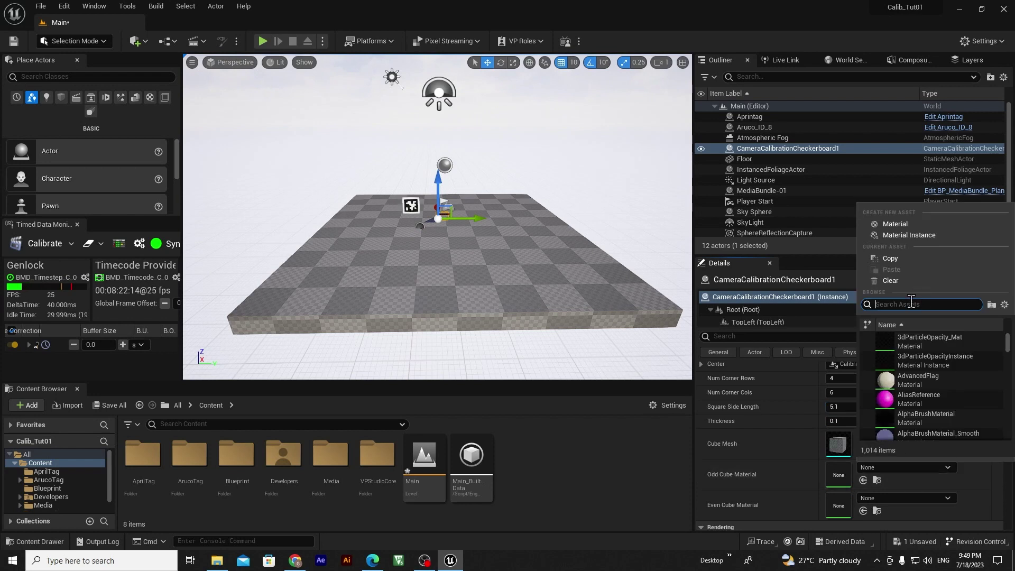
{"action": "type", "text": "red"}
{"action": "left_click", "coordinate": [915, 345]}
{"action": "left_click", "coordinate": [925, 498]}
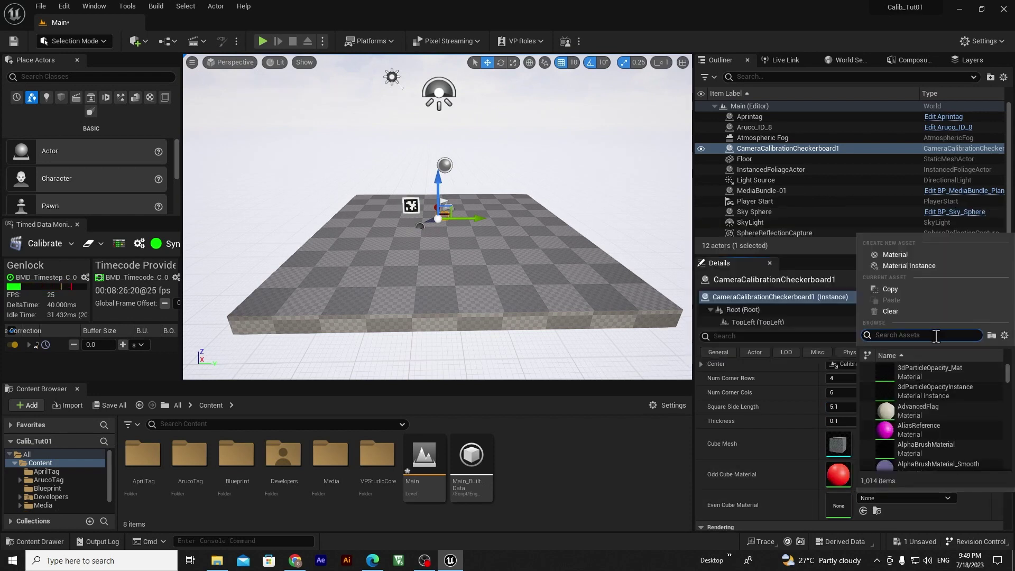
{"action": "type", "text": "black"}
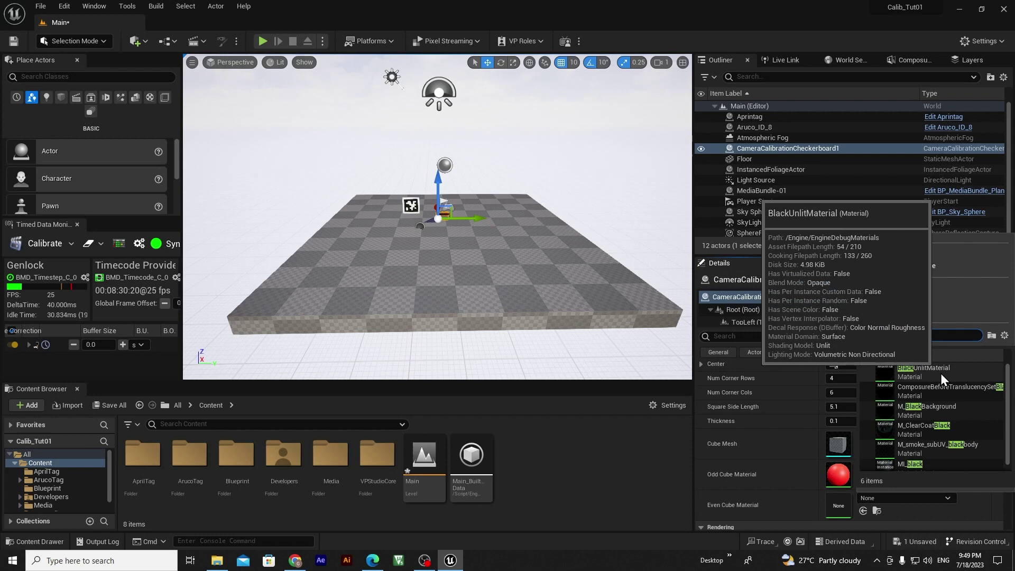
{"action": "left_click", "coordinate": [946, 411]}
{"action": "key", "text": "f"}
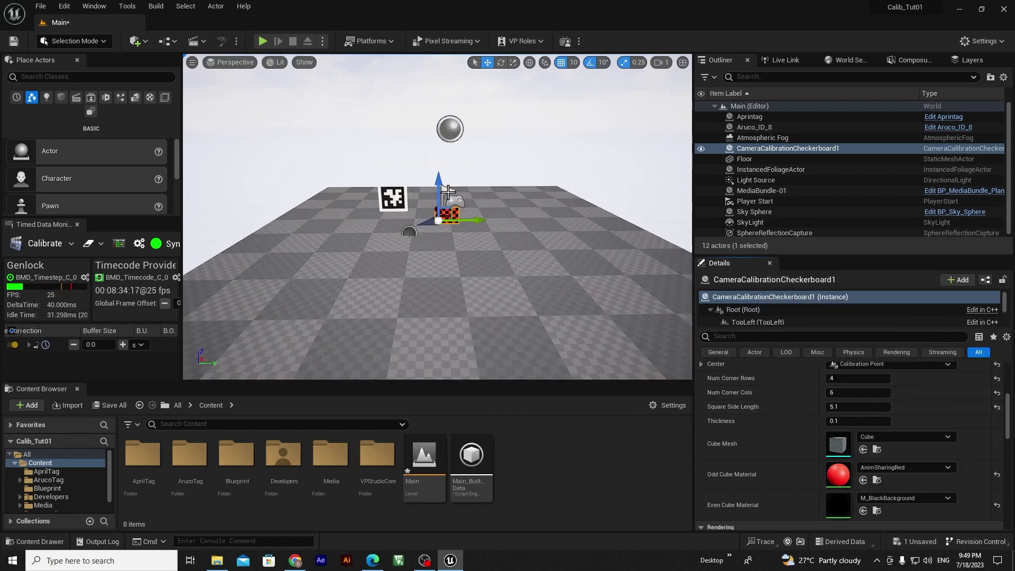
{"action": "left_click", "coordinate": [541, 165]}
{"action": "scroll", "coordinate": [506, 216], "scroll_direction": "up", "scroll_amount": 2}
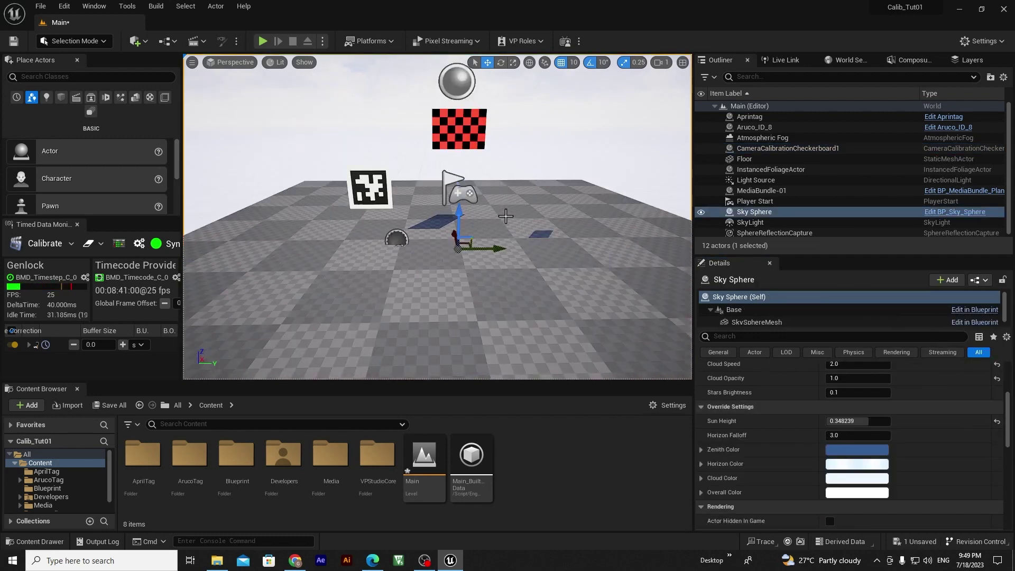
Set the Aprintag marker's Tag Size to 23.9
{"action": "left_click", "coordinate": [379, 188]}
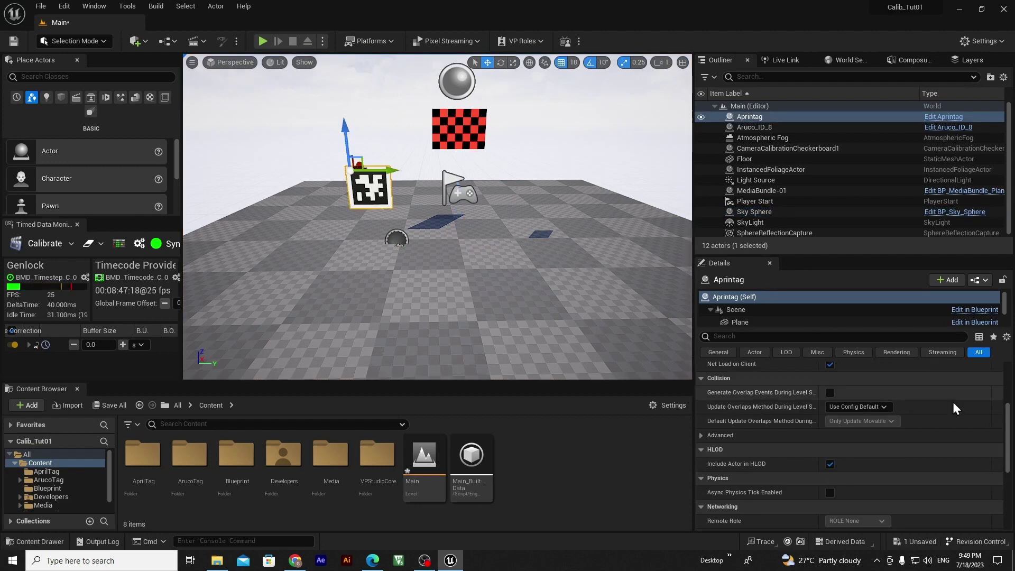
{"action": "scroll", "coordinate": [953, 402], "scroll_direction": "up", "scroll_amount": 5}
{"action": "scroll", "coordinate": [954, 406], "scroll_direction": "up", "scroll_amount": 2}
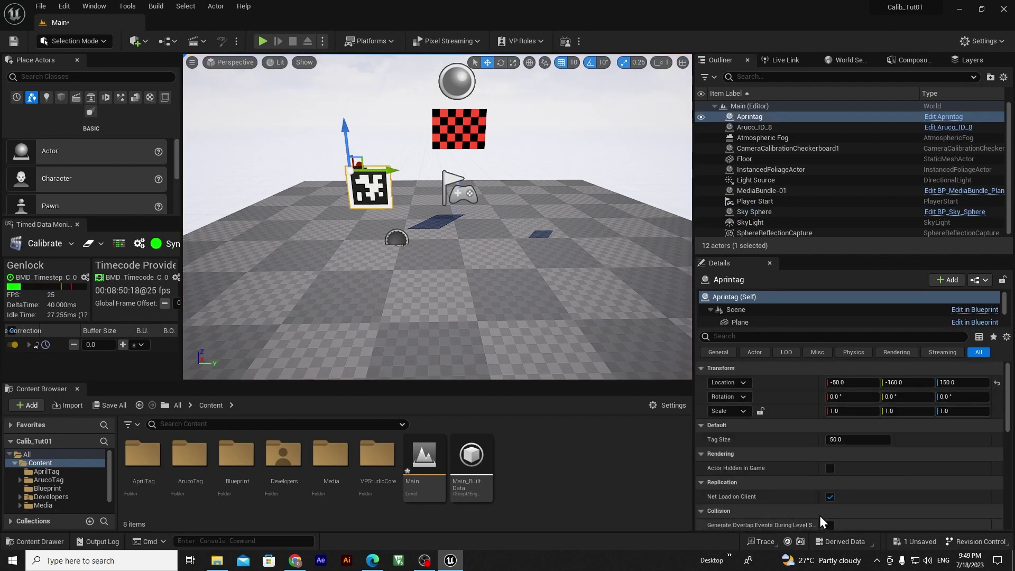
{"action": "left_click", "coordinate": [867, 440]}
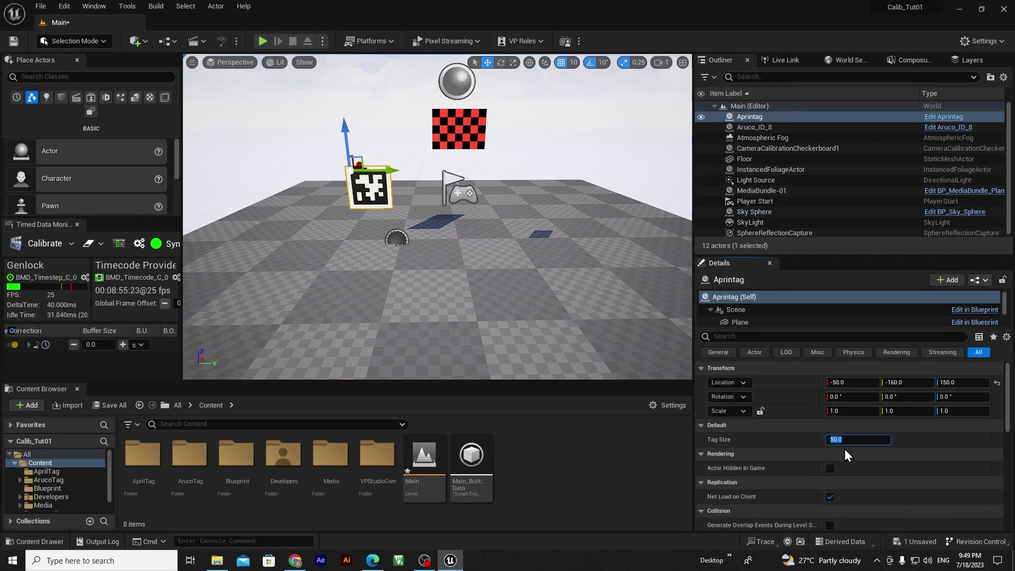
{"action": "key", "text": "Return"}
{"action": "scroll", "coordinate": [365, 267], "scroll_direction": "up", "scroll_amount": 3}
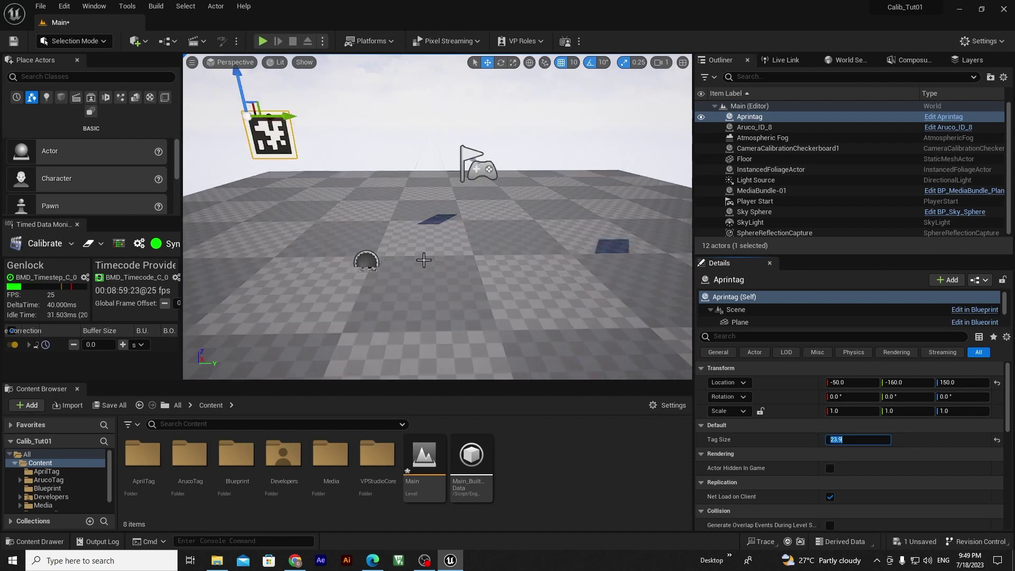
Lower the Floor to Z -150 and set its locked scale to 2.0
{"action": "left_click", "coordinate": [750, 128]}
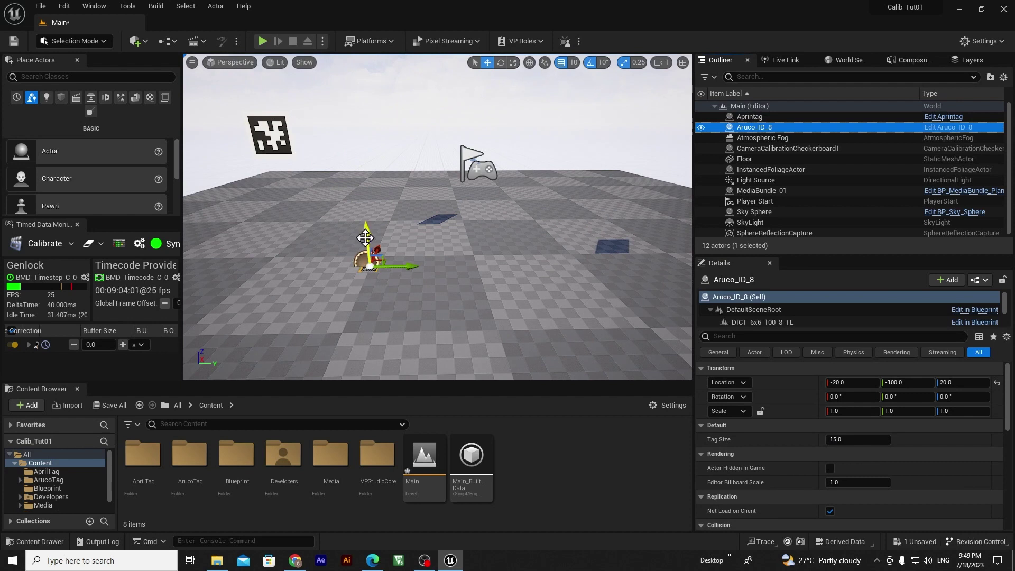
{"action": "left_click", "coordinate": [933, 160]}
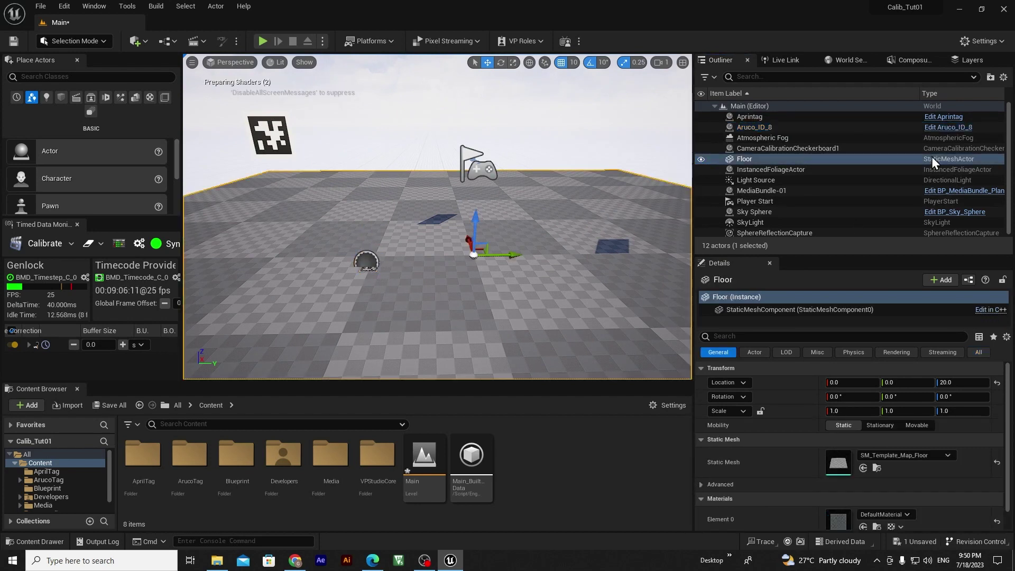
{"action": "left_click_drag", "start_coordinate": [962, 382], "coordinate": [899, 383]}
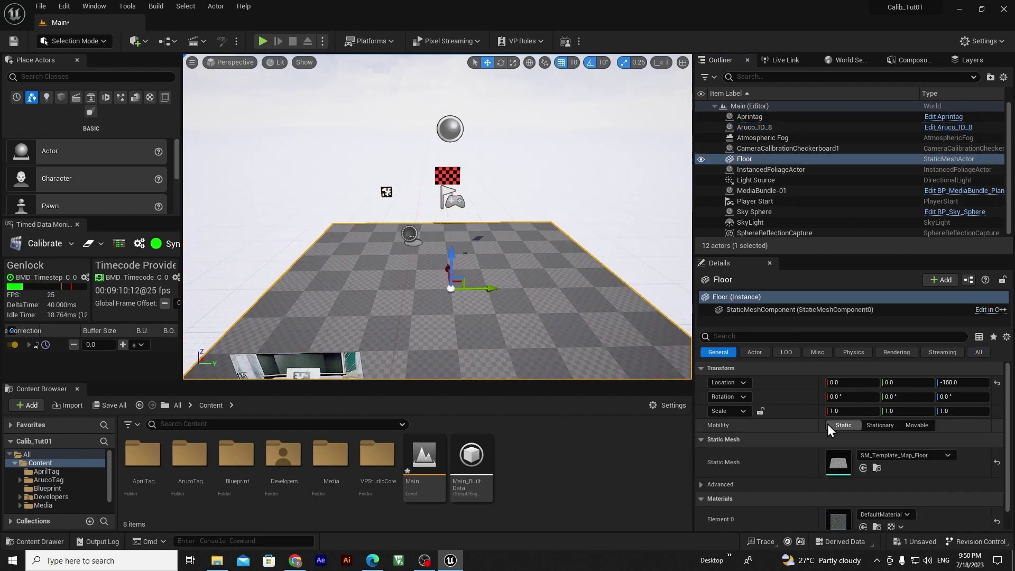
{"action": "left_click", "coordinate": [761, 411]}
{"action": "double_click", "coordinate": [851, 410]}
{"action": "type", "text": "2"}
{"action": "key", "text": "Return"}
Look over the scene and save the level with Ctrl+S
{"action": "right_click_drag", "start_coordinate": [439, 264], "coordinate": [391, 296]}
{"action": "left_click", "coordinate": [359, 344]}
{"action": "left_click", "coordinate": [440, 137]}
{"action": "right_click_drag", "start_coordinate": [439, 263], "coordinate": [439, 264]}
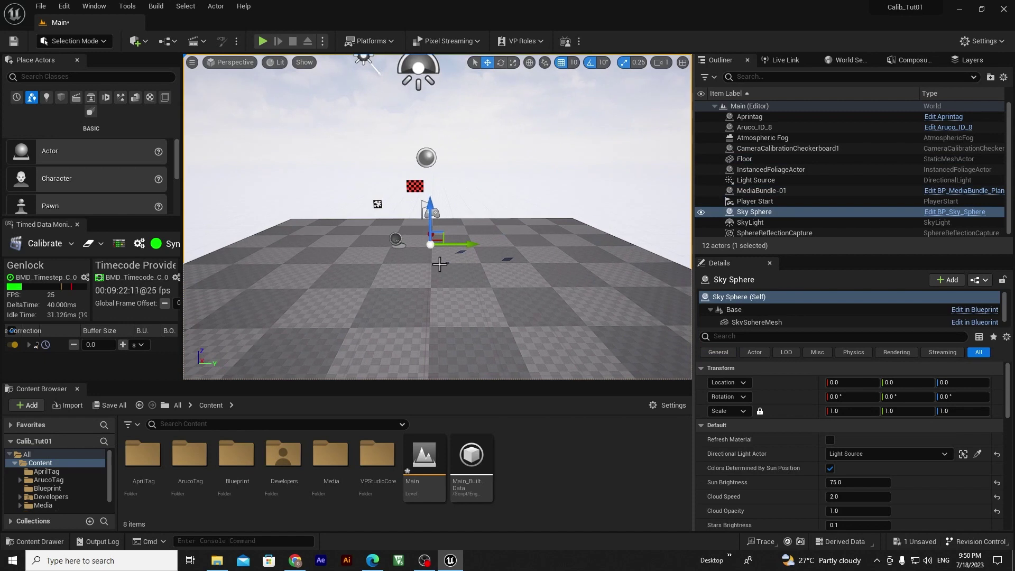
{"action": "scroll", "coordinate": [439, 264], "scroll_direction": "up", "scroll_amount": 2}
{"action": "key", "text": "ctrl+s"}
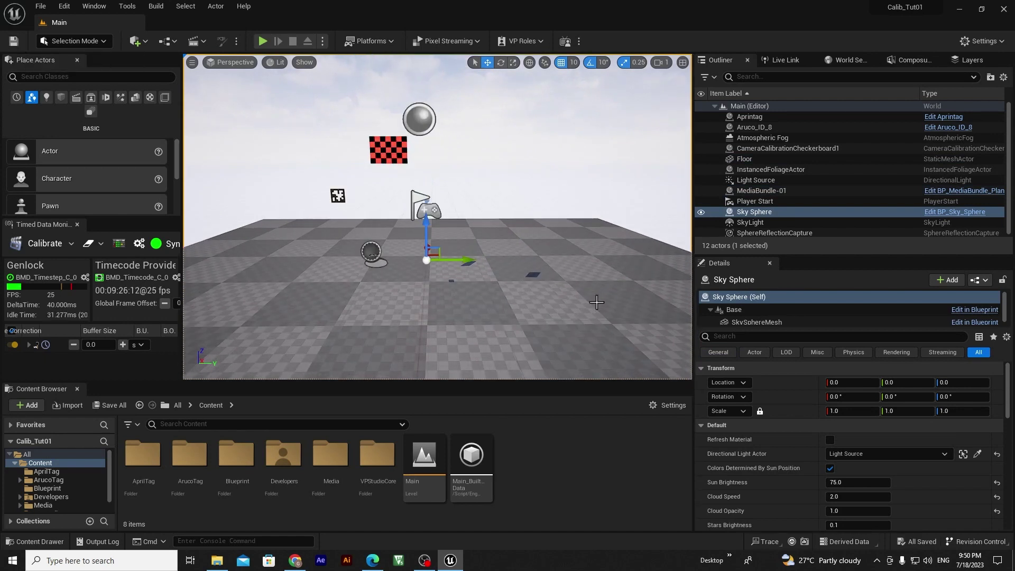
Close Unreal and relaunch it from Calib_Tut01.uproject, then close File Explorer
{"action": "left_click", "coordinate": [1003, 9]}
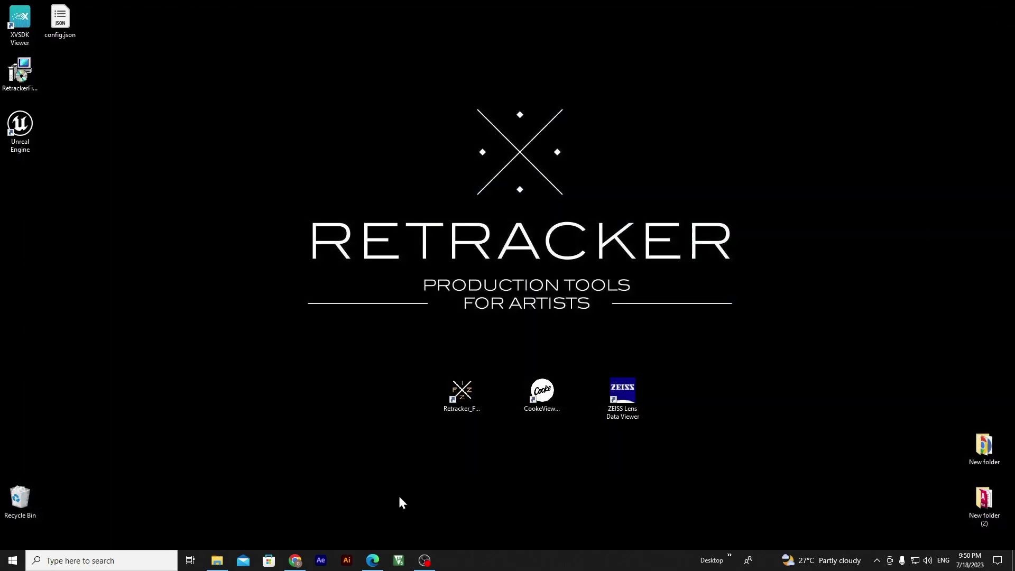
{"action": "double_click", "coordinate": [310, 282]}
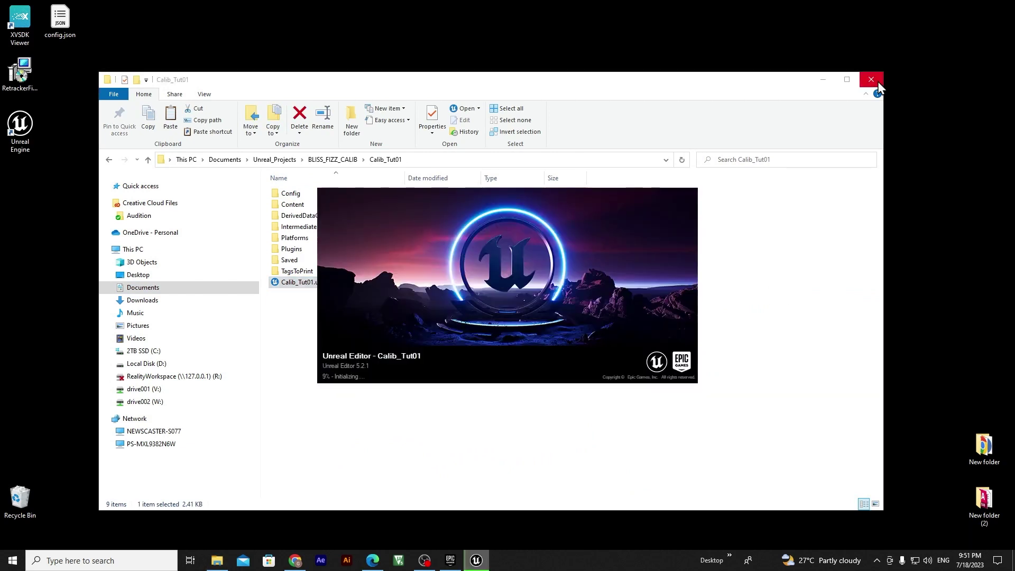
{"action": "left_click", "coordinate": [877, 82]}
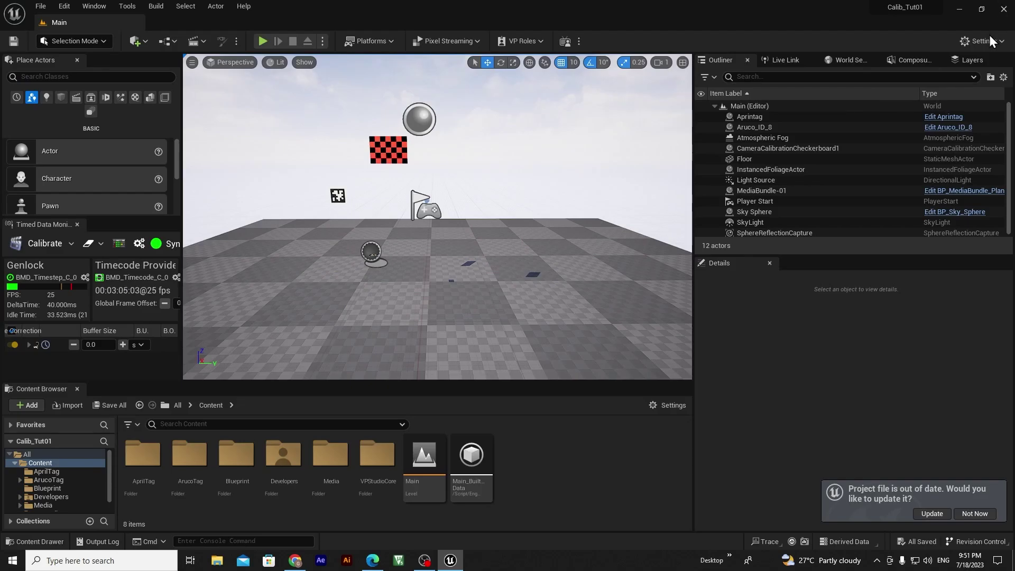
Enable the LiveLinkBliss plugin in Plugins, restart the editor and close Plugins
{"action": "left_click", "coordinate": [983, 41]}
{"action": "left_click", "coordinate": [936, 96]}
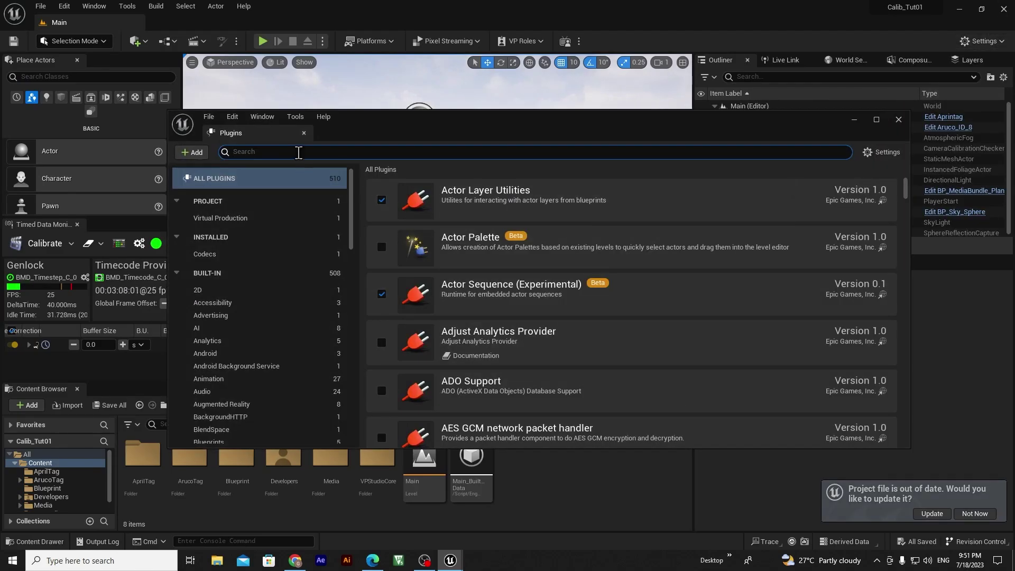
{"action": "type", "text": "bliss"}
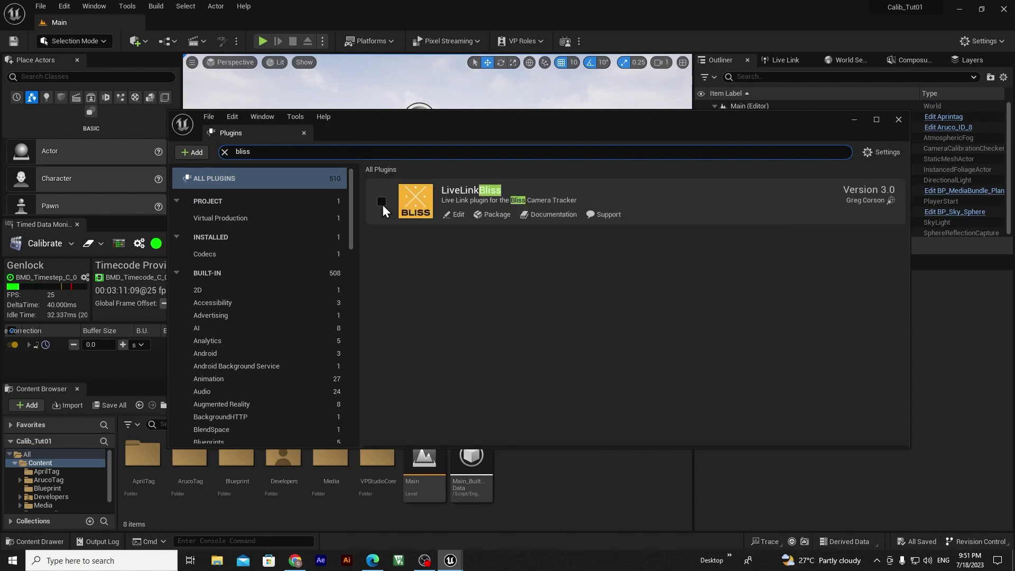
{"action": "left_click", "coordinate": [382, 201]}
{"action": "left_click", "coordinate": [871, 425]}
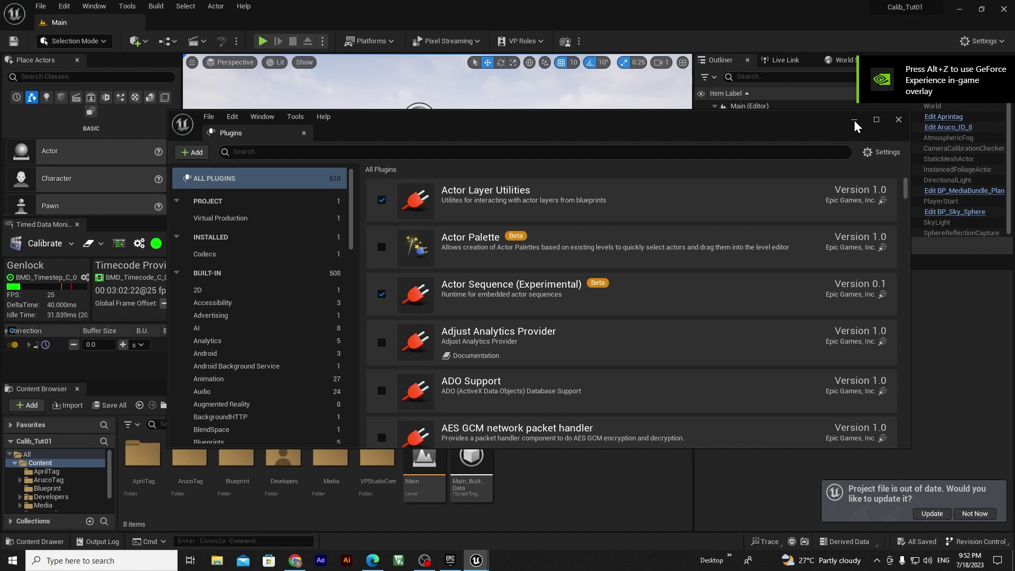
{"action": "left_click", "coordinate": [899, 119]}
Add a LiveLinkBliss source on IP 127.0.0.1, UDP port 50000, and select its row
{"action": "left_click", "coordinate": [790, 61]}
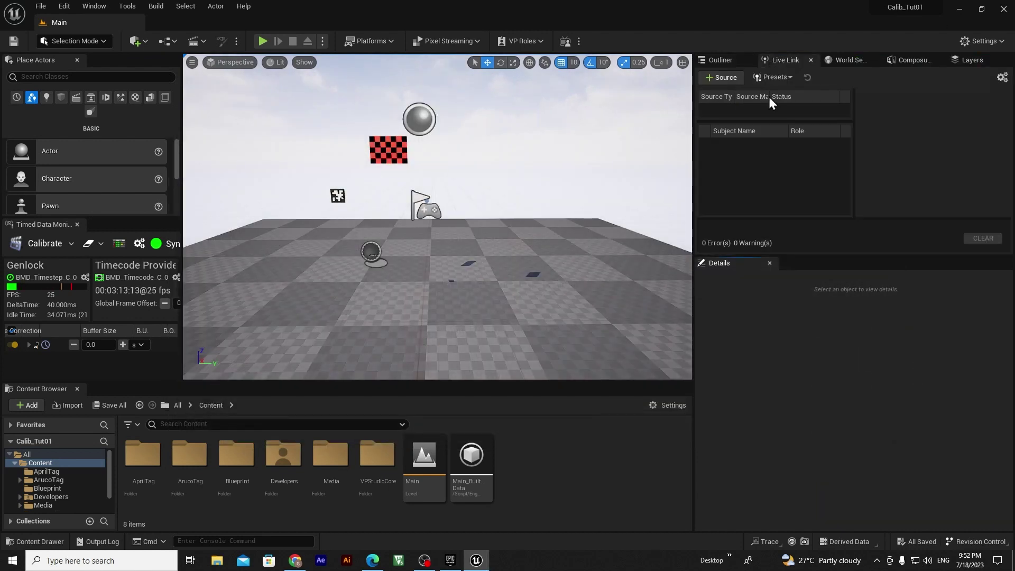
{"action": "left_click", "coordinate": [721, 78]}
{"action": "mouse_move", "coordinate": [781, 106]}
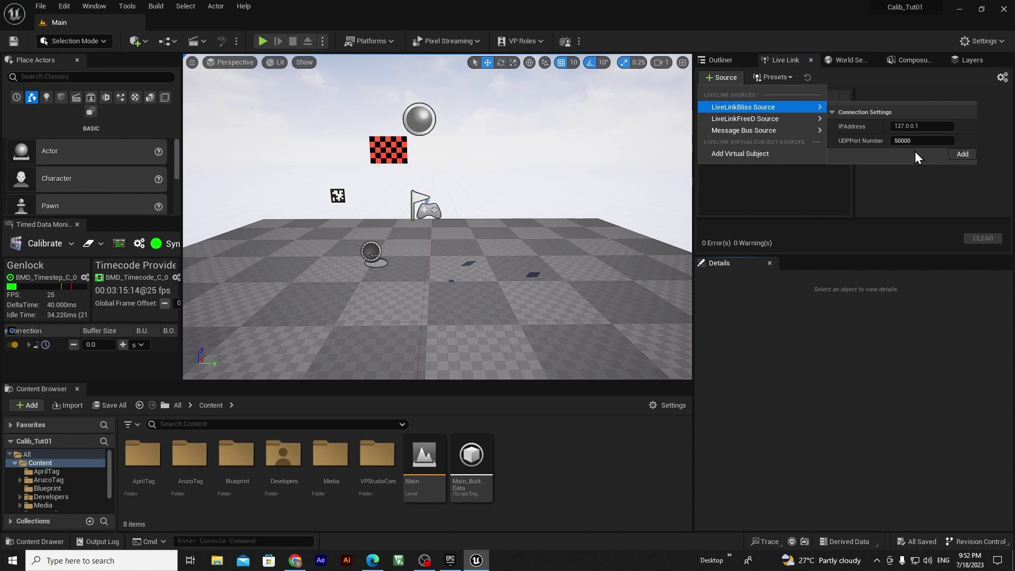
{"action": "left_click", "coordinate": [964, 154]}
{"action": "left_click", "coordinate": [759, 108]}
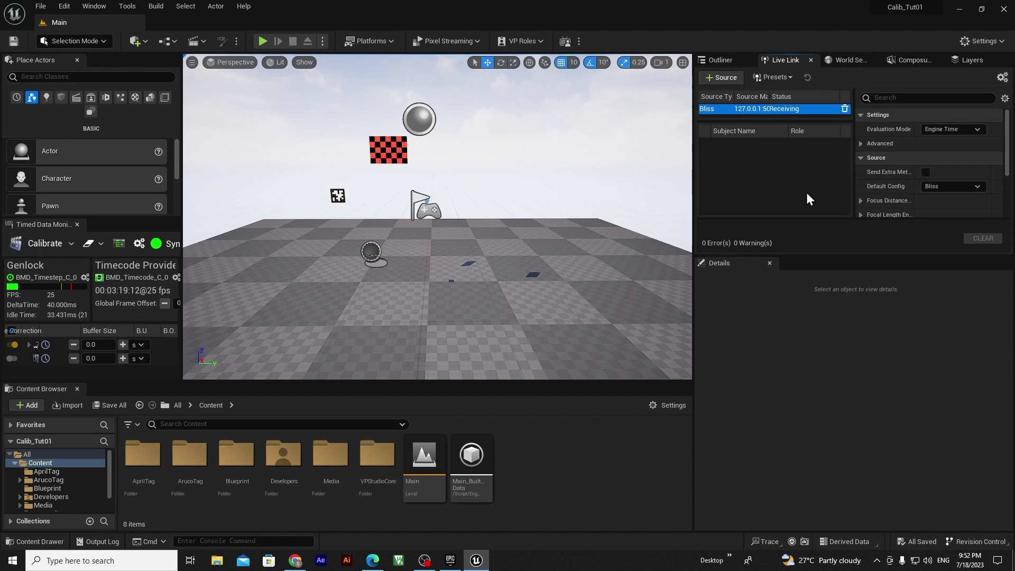
Launch Retracker-Bliss-Settings from File Explorer, save the settings, confirm, and close the window
{"action": "left_click", "coordinate": [217, 561]}
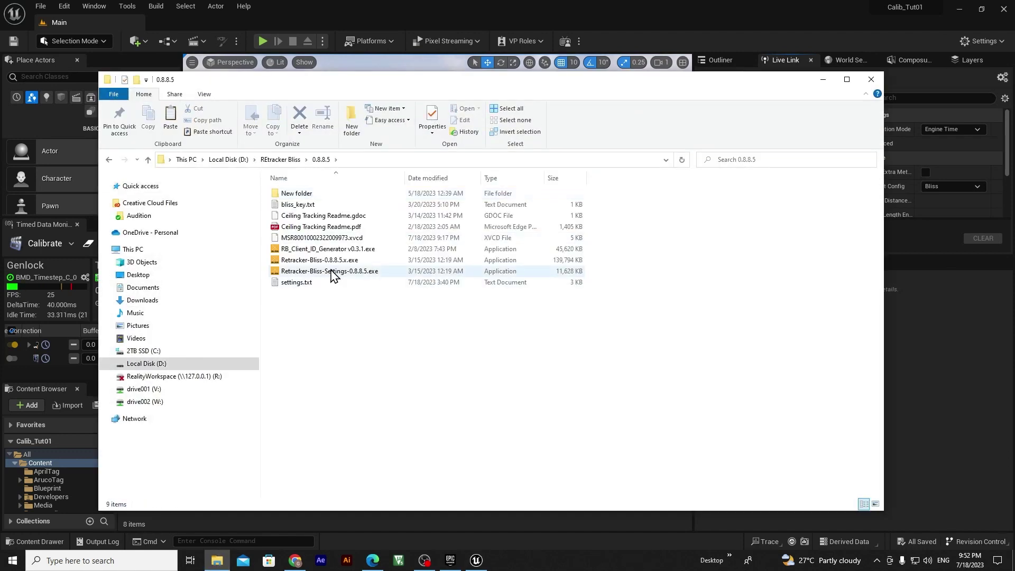
{"action": "double_click", "coordinate": [359, 276]}
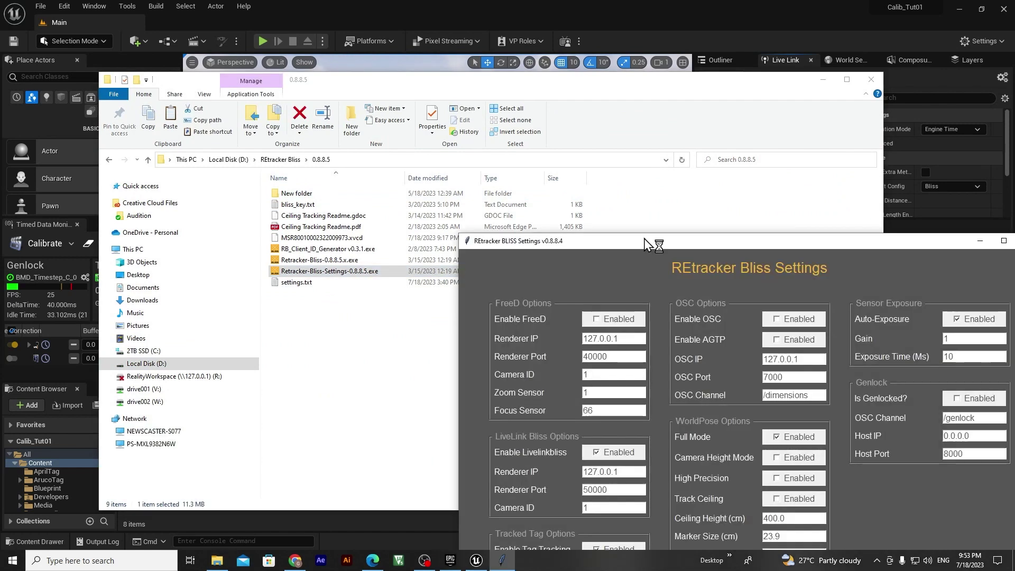
{"action": "left_click_drag", "start_coordinate": [806, 244], "coordinate": [413, 80]}
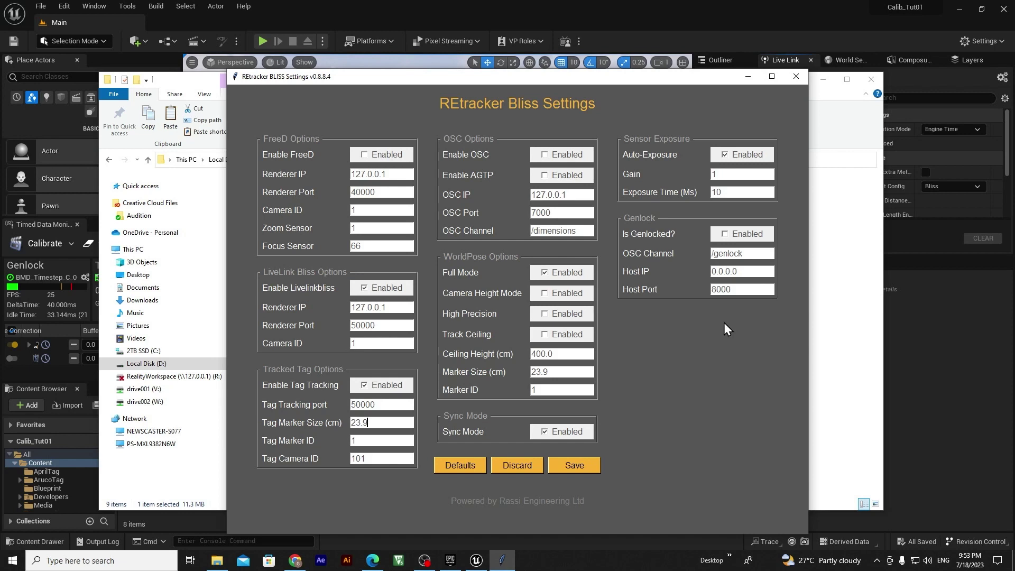
{"action": "left_click", "coordinate": [584, 464]}
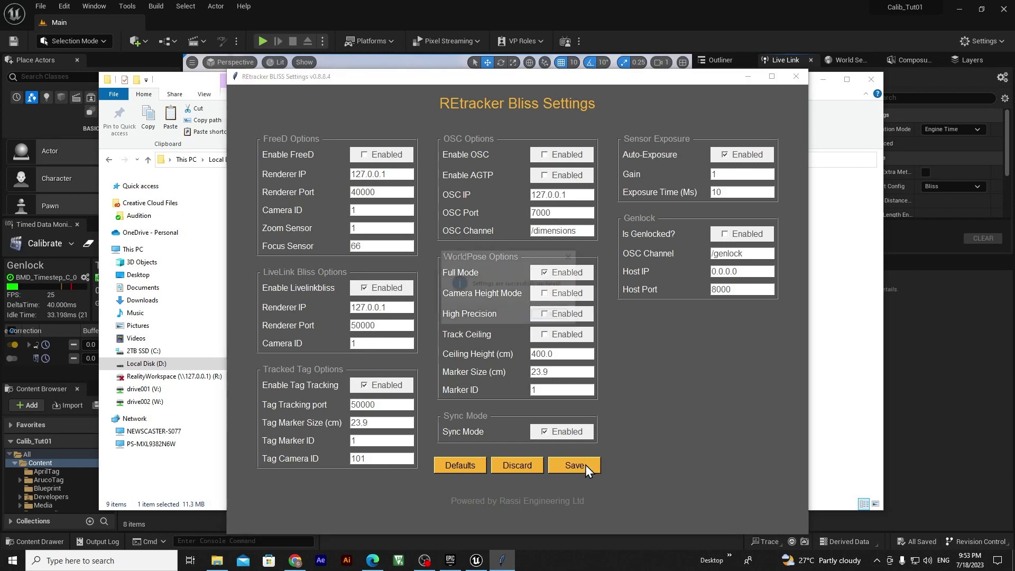
{"action": "left_click", "coordinate": [554, 316]}
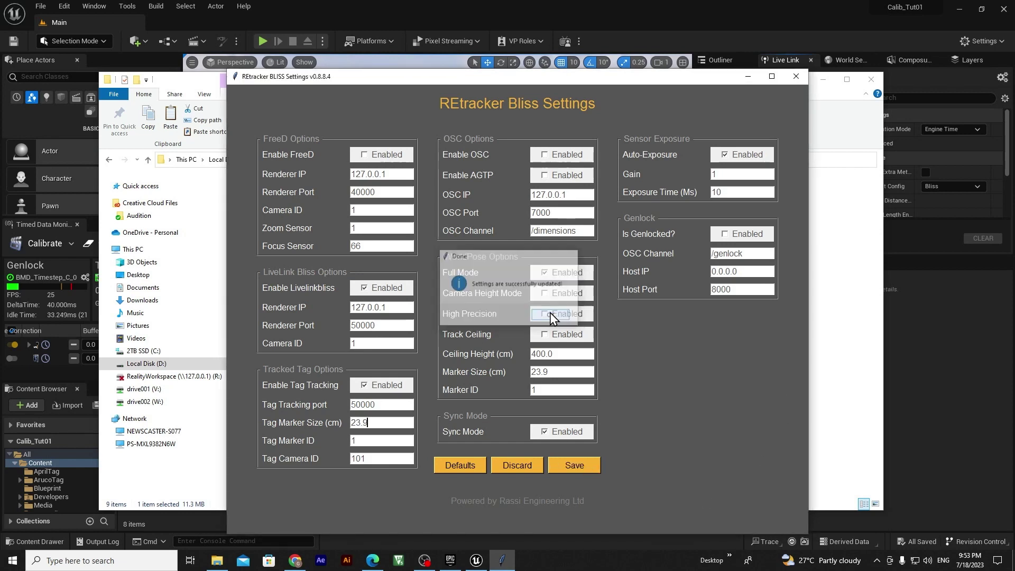
{"action": "left_click", "coordinate": [796, 76]}
Start Retracker-Bliss-0.8.8.5.x.exe, then add a LiveLinkFreeD source on 0.0.0.0, UDP port 38800
{"action": "left_click", "coordinate": [325, 260]}
{"action": "double_click", "coordinate": [324, 260]}
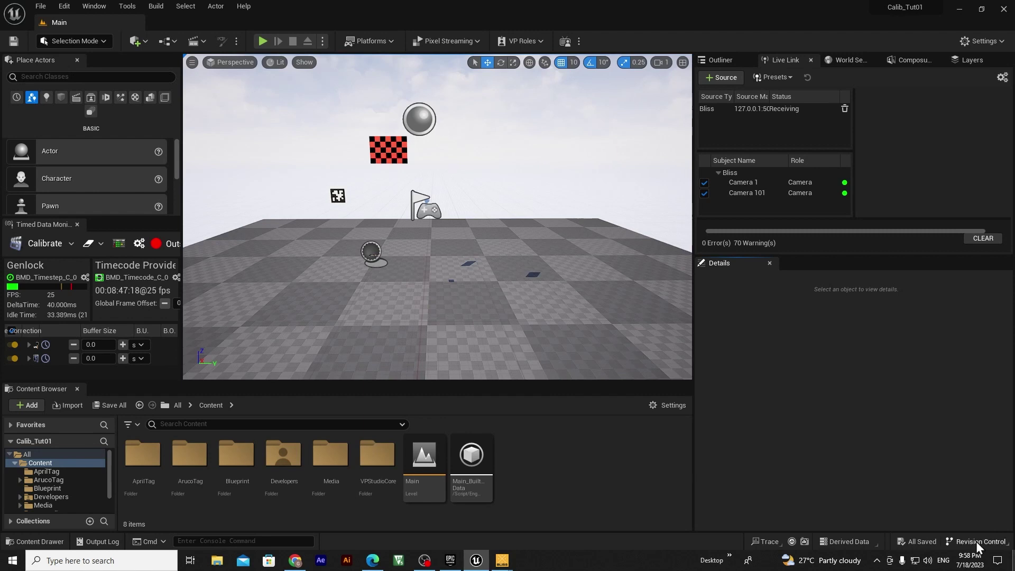
{"action": "left_click", "coordinate": [733, 77]}
{"action": "mouse_move", "coordinate": [788, 119]}
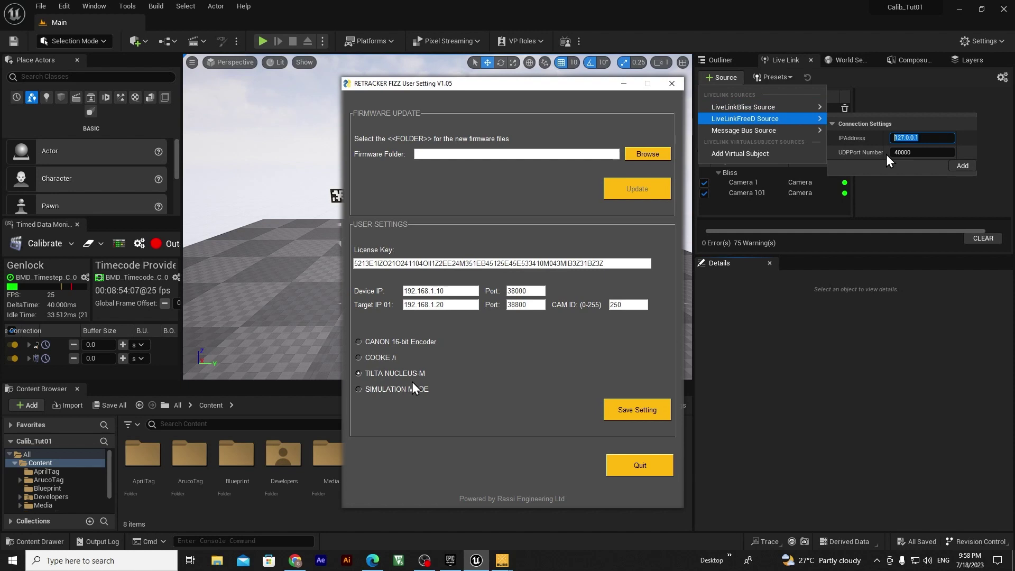
{"action": "type", "text": "0.0.0"}
{"action": "left_click", "coordinate": [921, 152]}
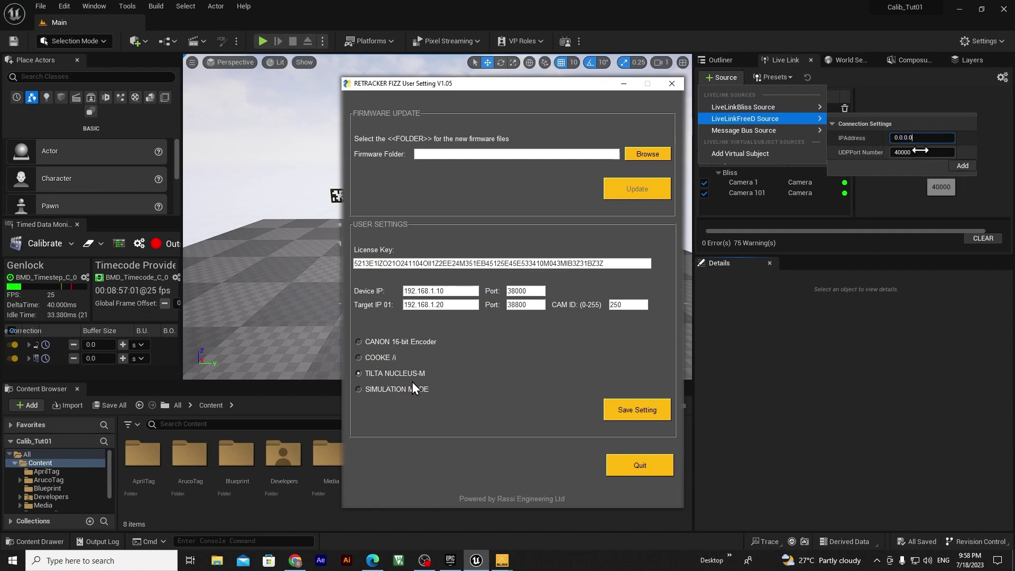
{"action": "type", "text": "38800"}
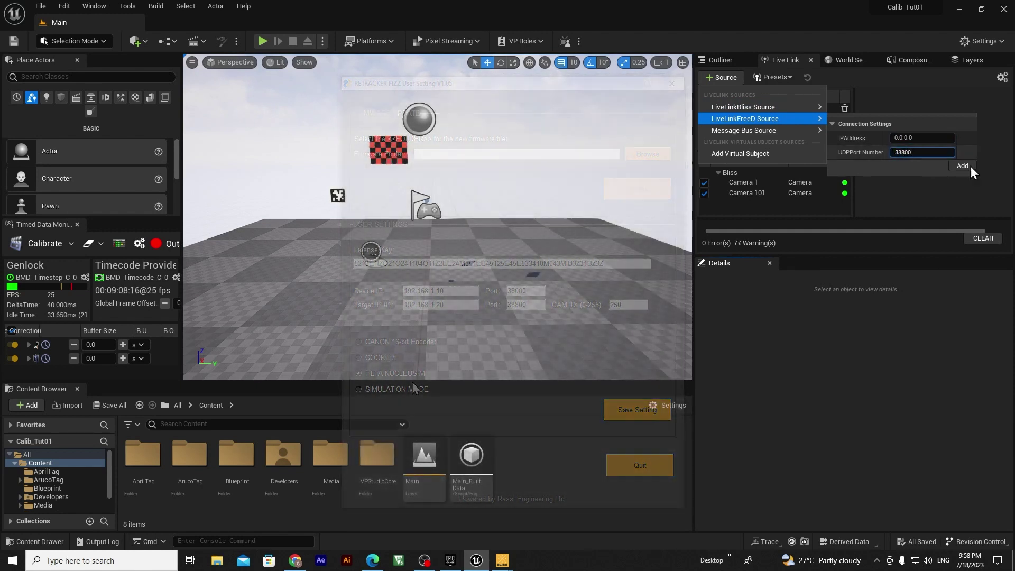
{"action": "left_click", "coordinate": [970, 166]}
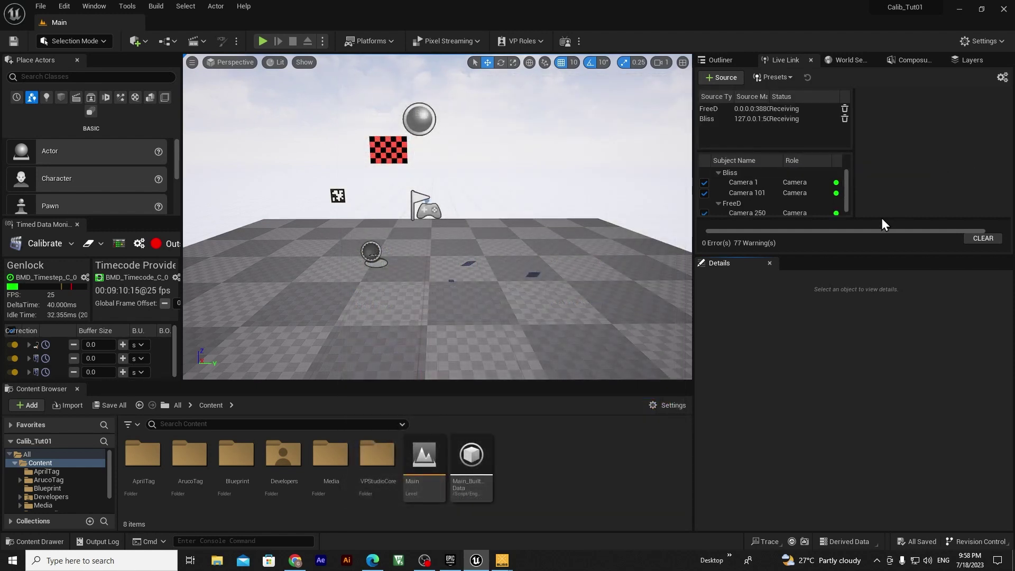
Enlarge the subject list and select the FreeD Camera 250 subject to confirm it's receiving
{"action": "left_click_drag", "start_coordinate": [881, 218], "coordinate": [879, 310]}
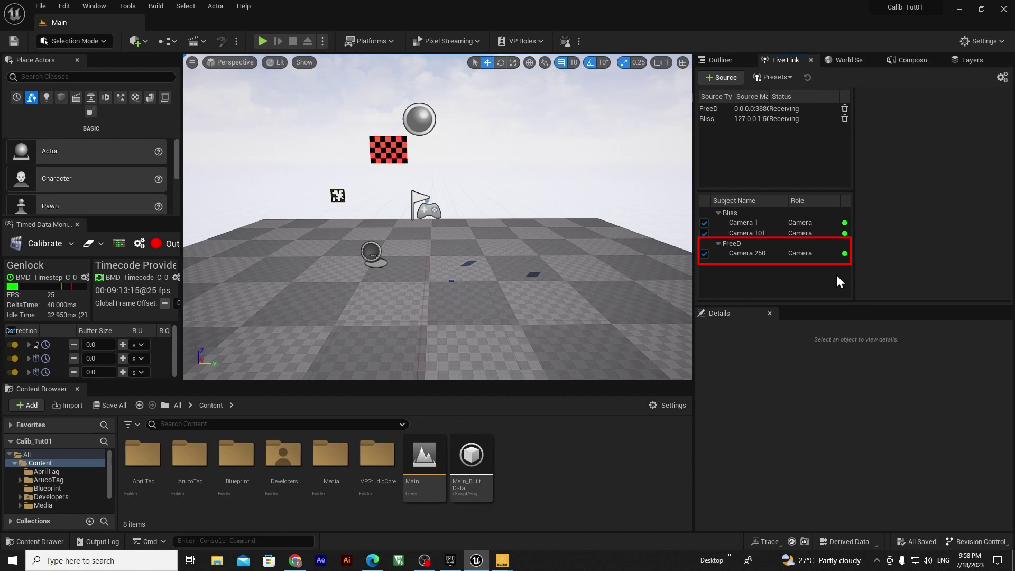
{"action": "left_click", "coordinate": [741, 253]}
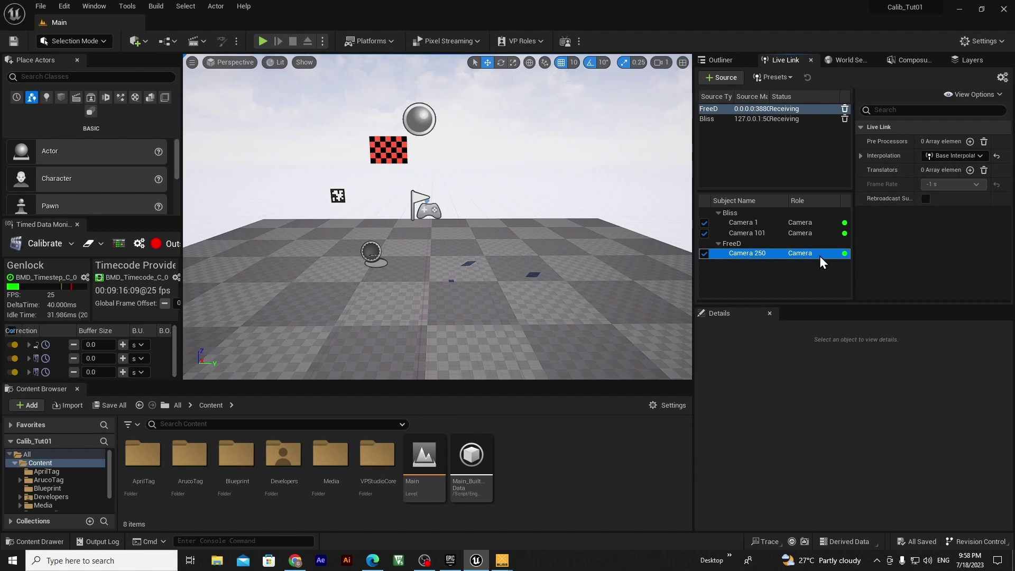
Create a new folder named LensFile in Content and open it
{"action": "left_click", "coordinate": [901, 414]}
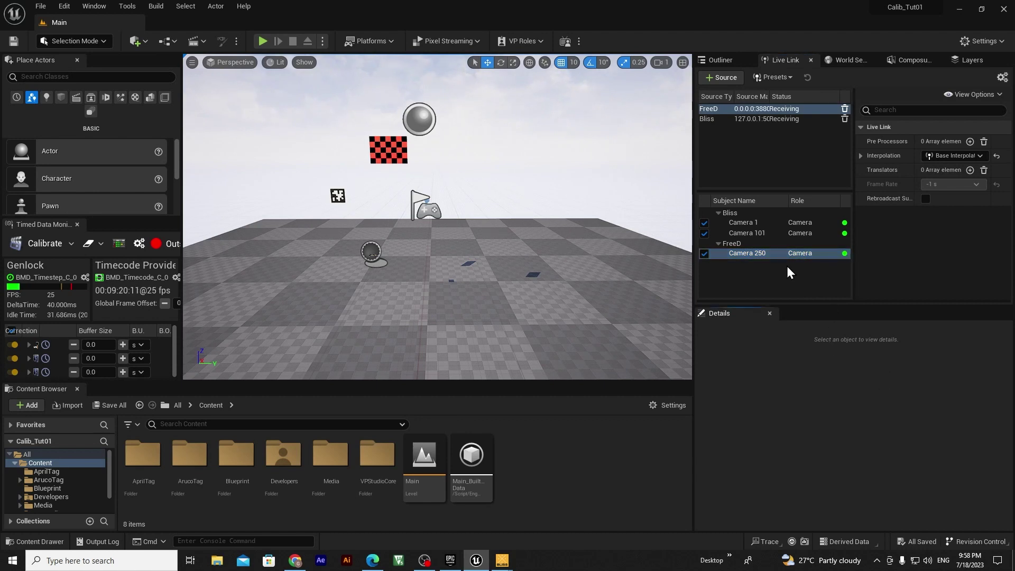
{"action": "left_click", "coordinate": [575, 489]}
{"action": "right_click", "coordinate": [547, 468]}
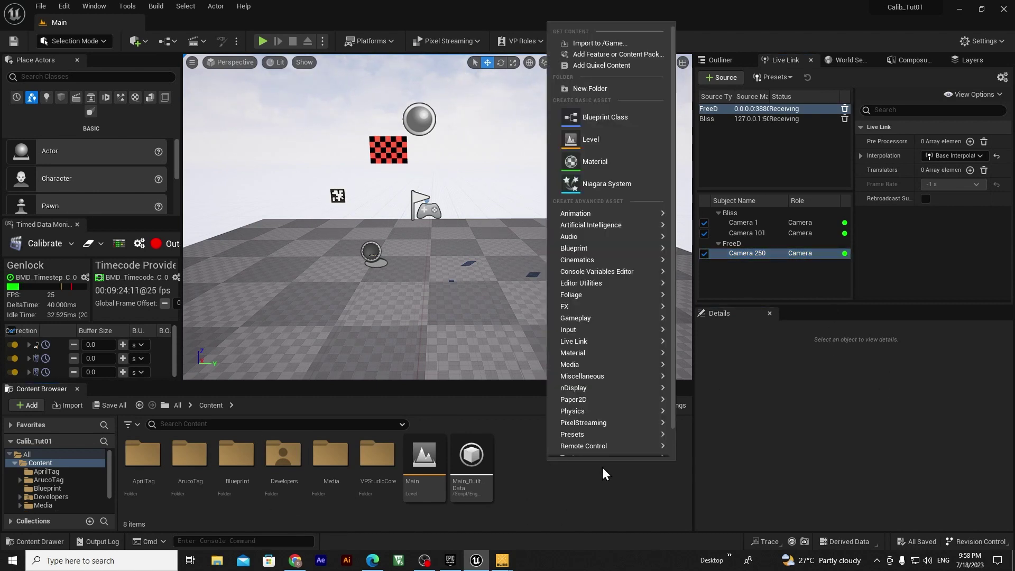
{"action": "left_click", "coordinate": [590, 89]}
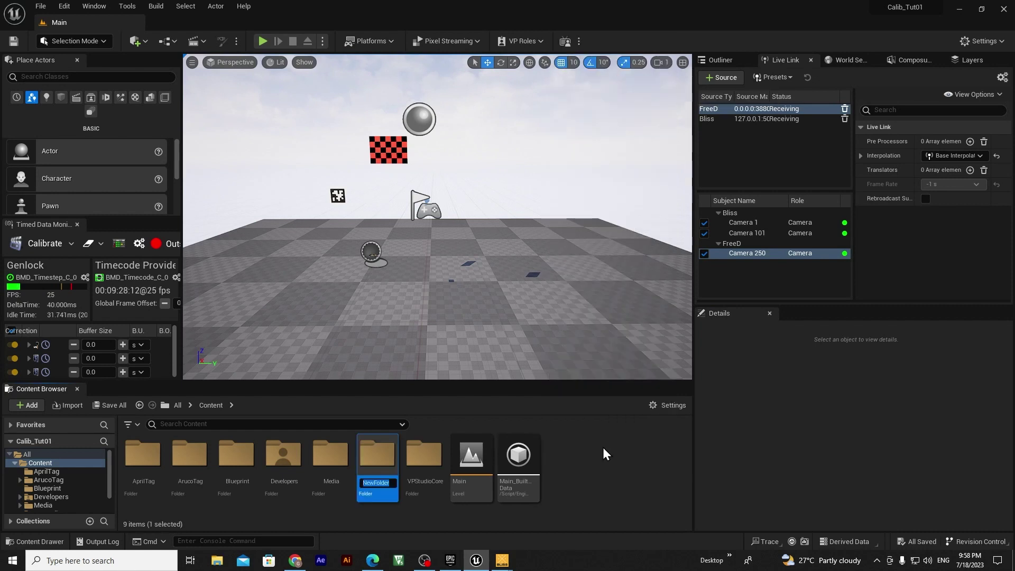
{"action": "type", "text": "LensFile"}
{"action": "key", "text": "Return"}
{"action": "double_click", "coordinate": [378, 454]}
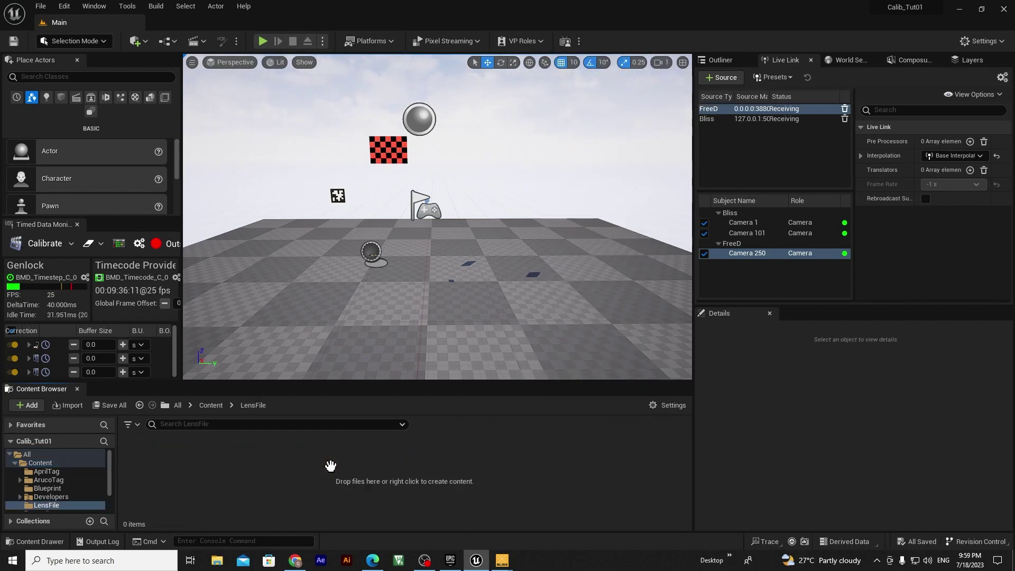
Create a Lens File asset named Sony_18-110_01 inside the LensFile folder
{"action": "right_click", "coordinate": [449, 459]}
{"action": "mouse_move", "coordinate": [565, 434]}
{"action": "mouse_move", "coordinate": [527, 365]}
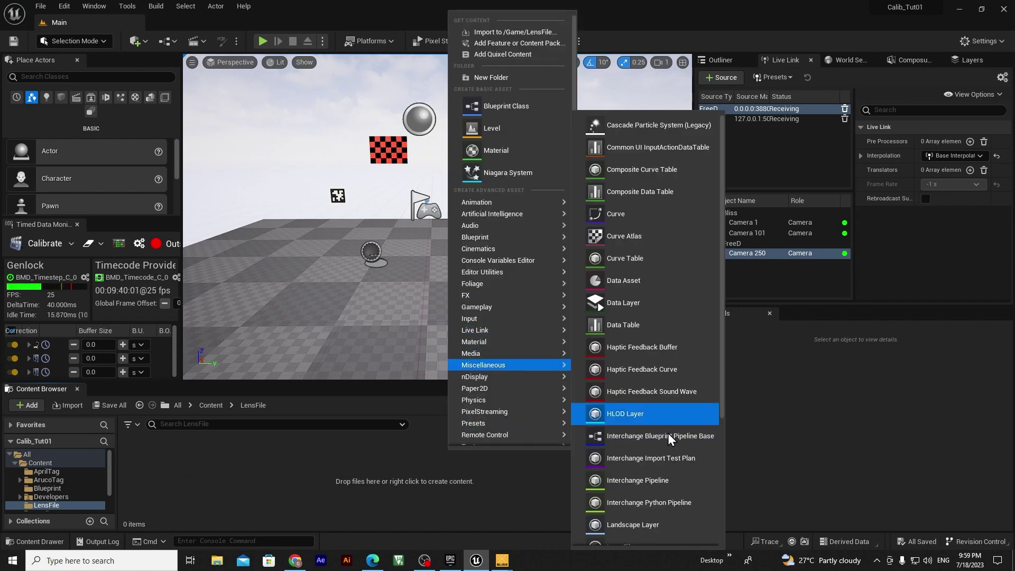
{"action": "scroll", "coordinate": [669, 439], "scroll_direction": "down", "scroll_amount": 2}
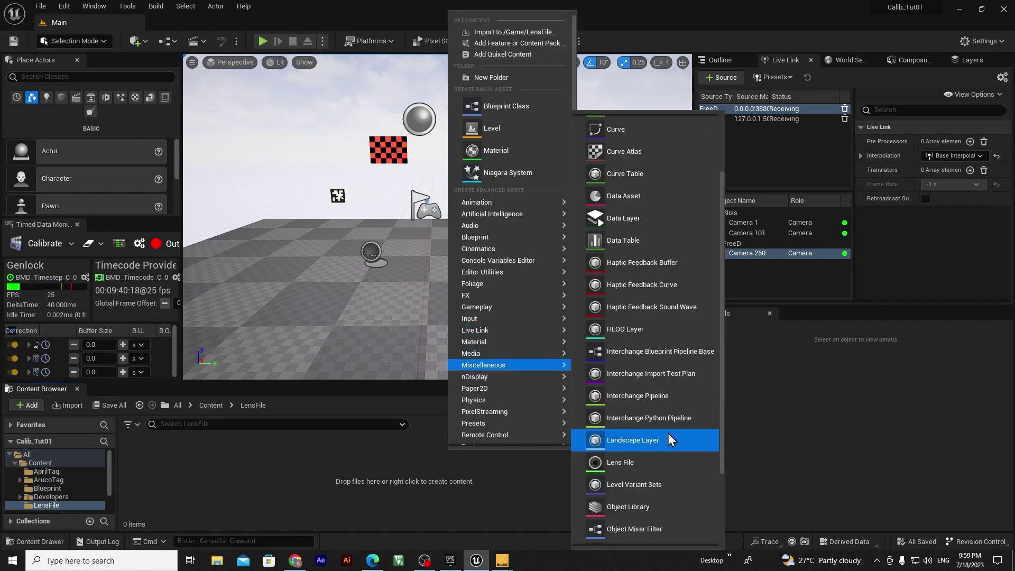
{"action": "left_click", "coordinate": [678, 518]}
{"action": "type", "text": "So"}
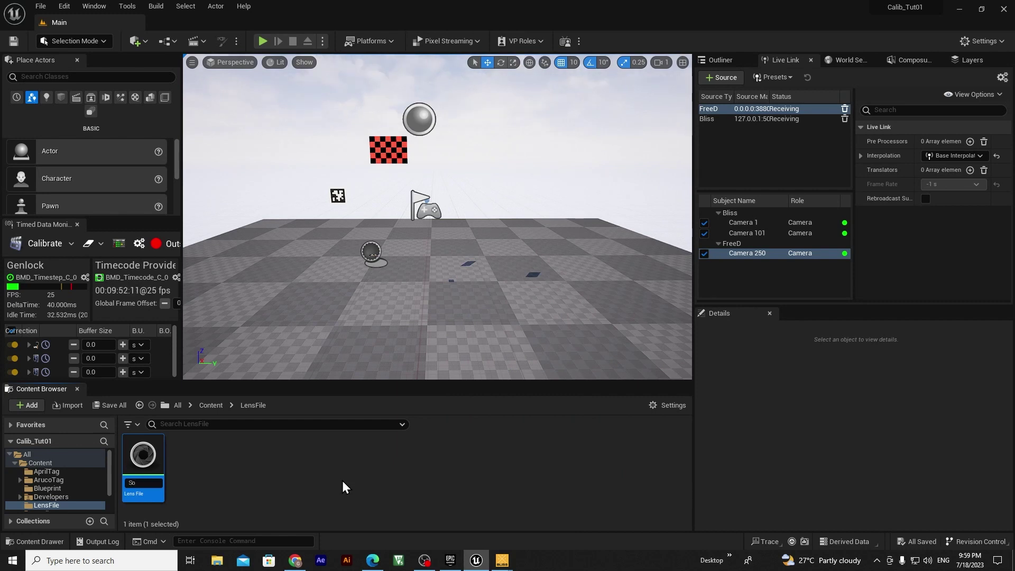
{"action": "type", "text": "ny_18-"}
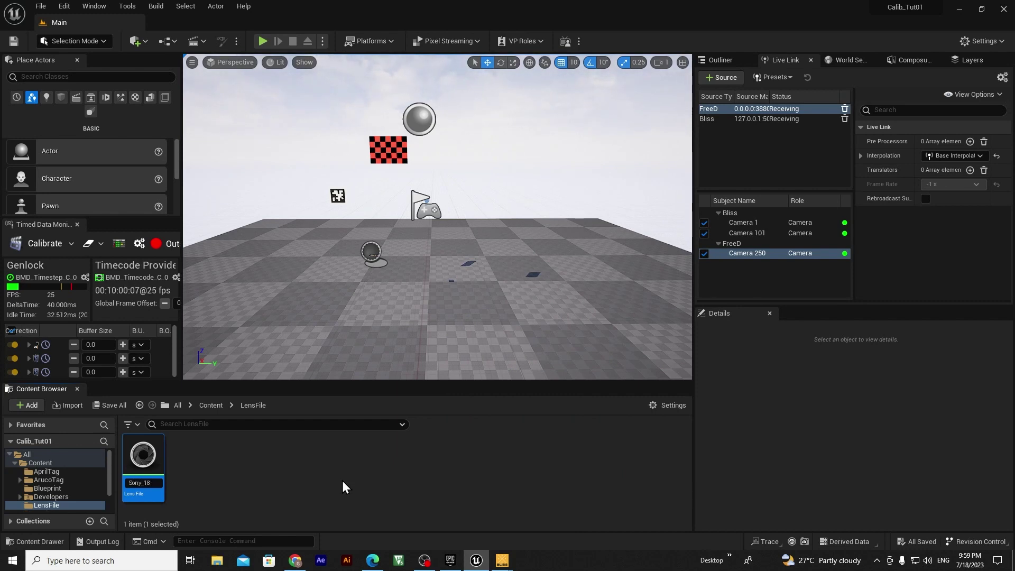
{"action": "type", "text": "110_01"}
{"action": "key", "text": "Return"}
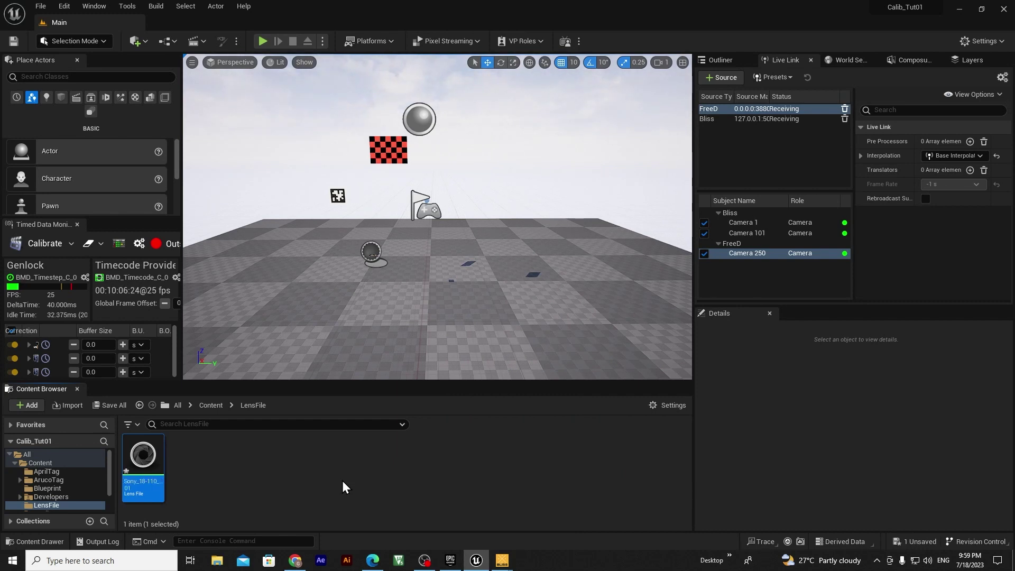
{"action": "left_click", "coordinate": [720, 59]}
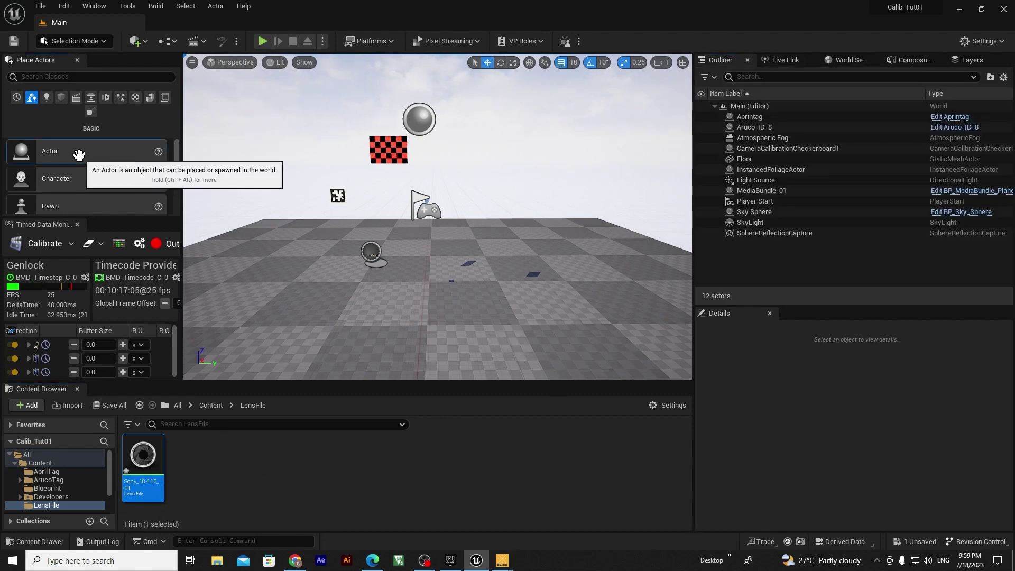
Place an empty Actor at the origin and rename it CamParent
{"action": "left_click_drag", "start_coordinate": [78, 154], "coordinate": [428, 302]}
{"action": "left_click", "coordinate": [997, 424]}
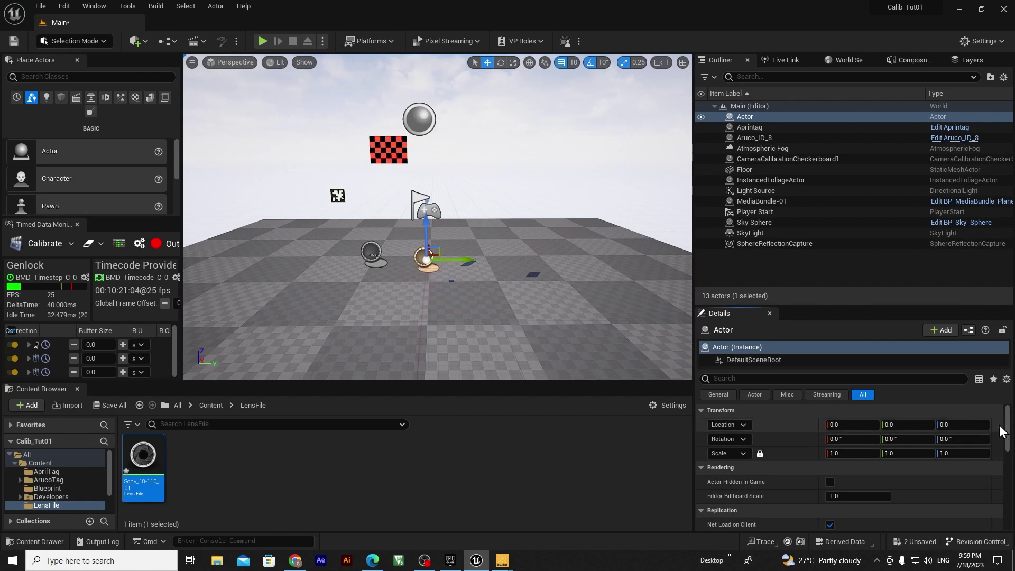
{"action": "left_click", "coordinate": [749, 116]}
{"action": "type", "text": "C"}
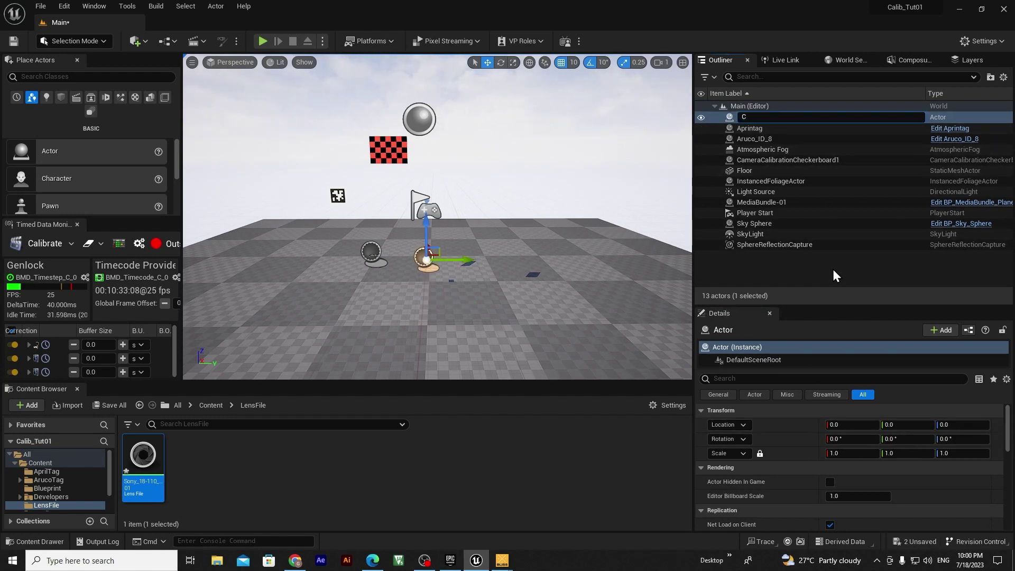
{"action": "type", "text": "amParent"}
{"action": "key", "text": "Return"}
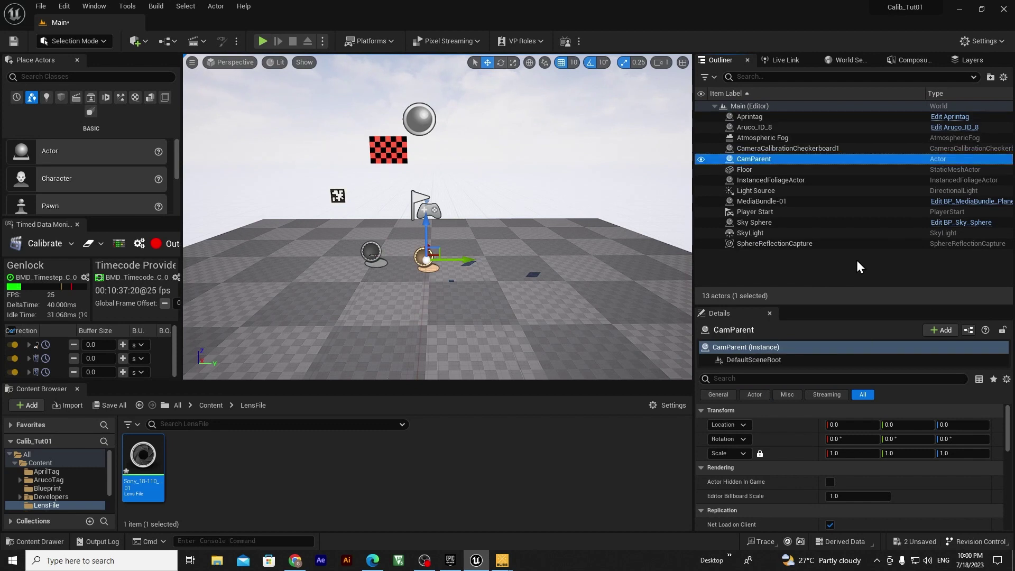
{"action": "left_click", "coordinate": [856, 261]}
Add a Cine Camera Actor to the level and parent CineCameraActor1 under CamParent
{"action": "left_click", "coordinate": [76, 98]}
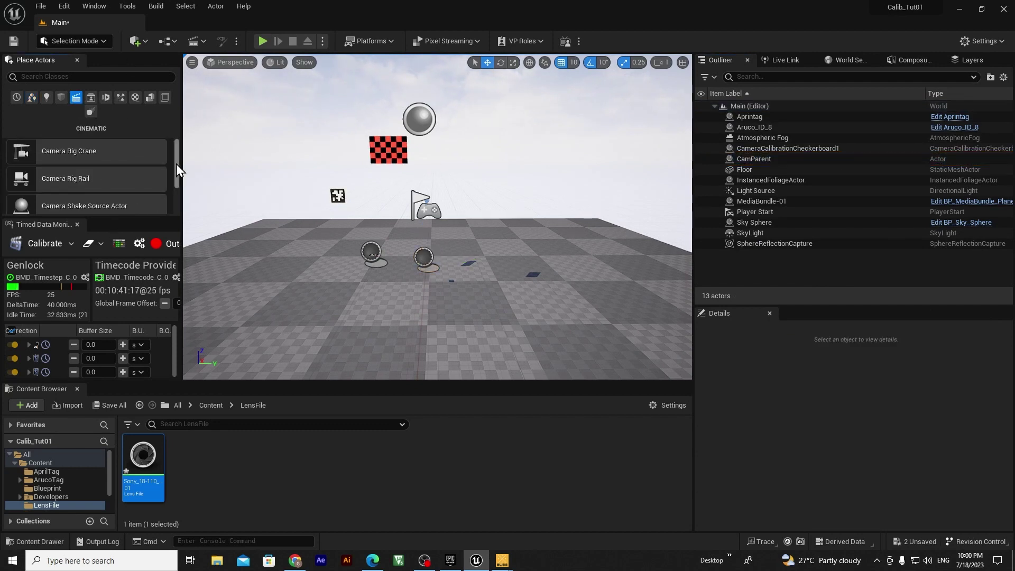
{"action": "scroll", "coordinate": [176, 164], "scroll_direction": "down", "scroll_amount": 1}
{"action": "left_click_drag", "start_coordinate": [181, 284], "coordinate": [214, 283]}
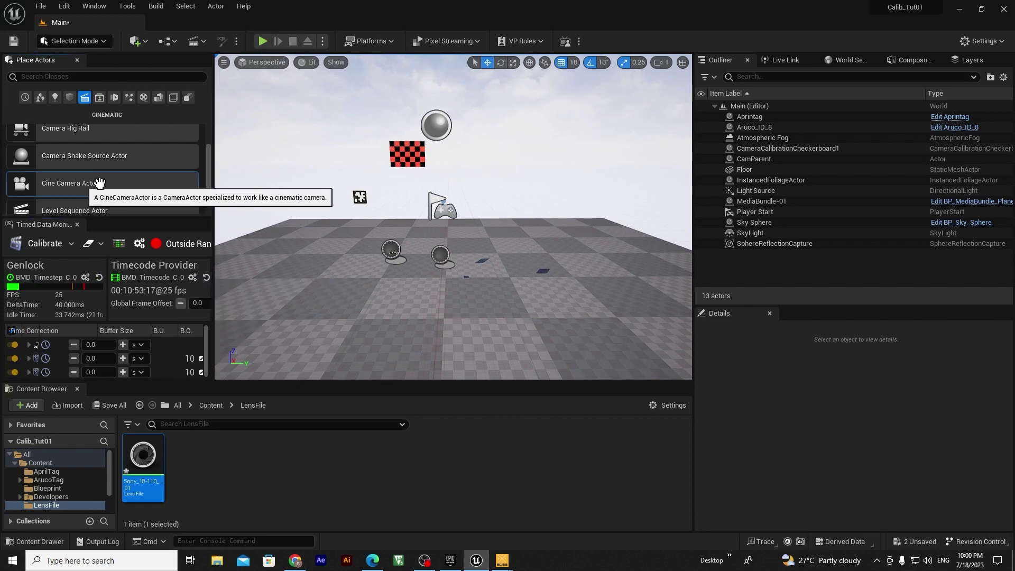
{"action": "left_click_drag", "start_coordinate": [80, 183], "coordinate": [442, 260]}
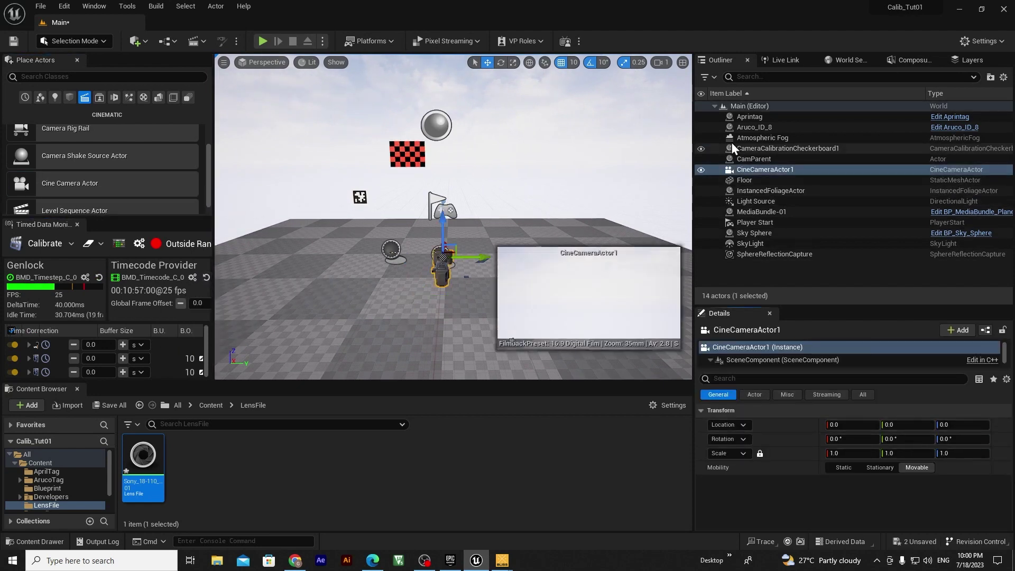
{"action": "left_click_drag", "start_coordinate": [763, 168], "coordinate": [761, 159]}
{"action": "left_click", "coordinate": [774, 173], "text": "ctrl"}
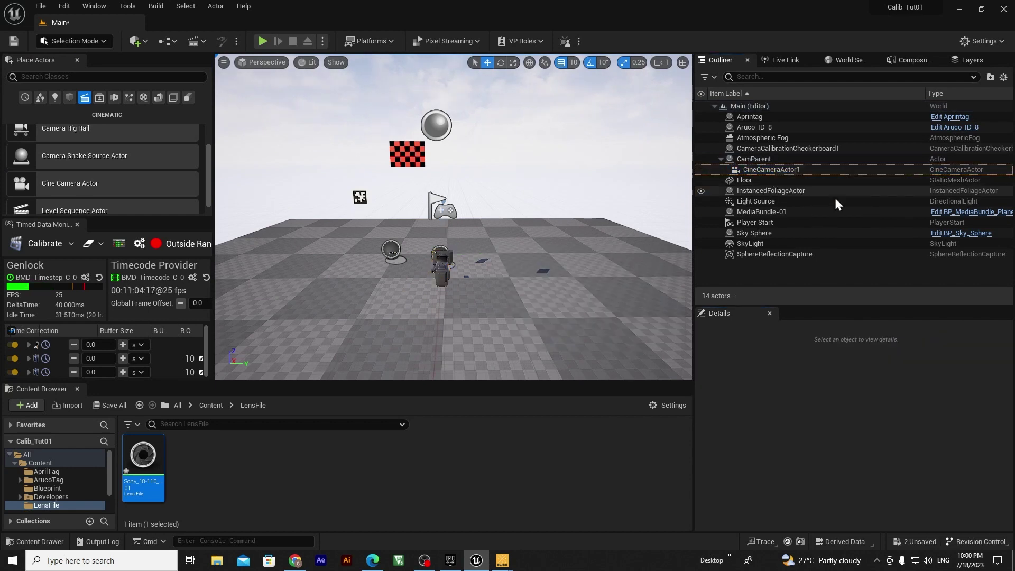
{"action": "left_click", "coordinate": [813, 169]}
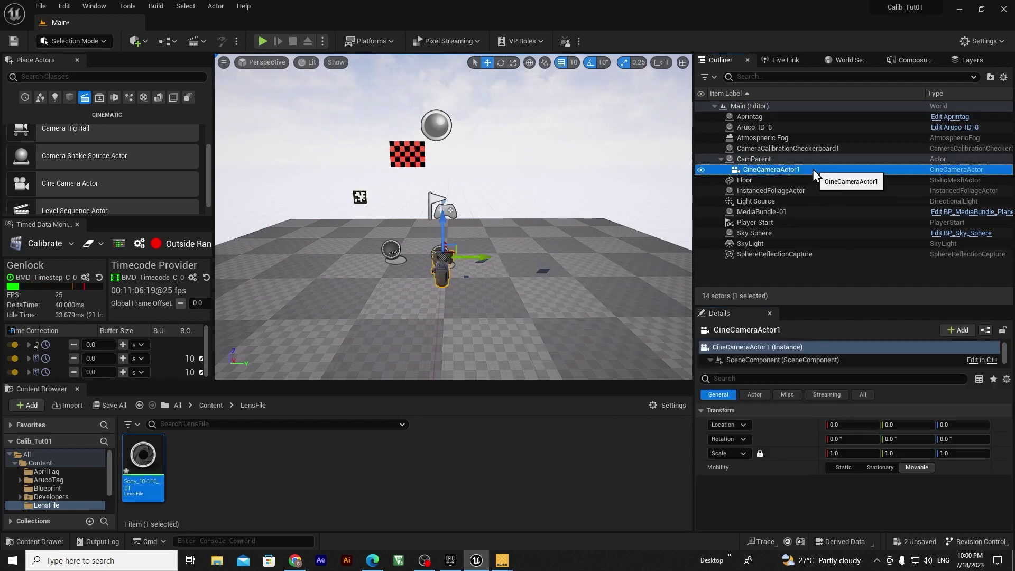
Add a Live Link Controller component named LiveLinkComponentControllerBliss1 to the camera
{"action": "left_click_drag", "start_coordinate": [877, 373], "coordinate": [879, 417]}
{"action": "left_click", "coordinate": [958, 266]}
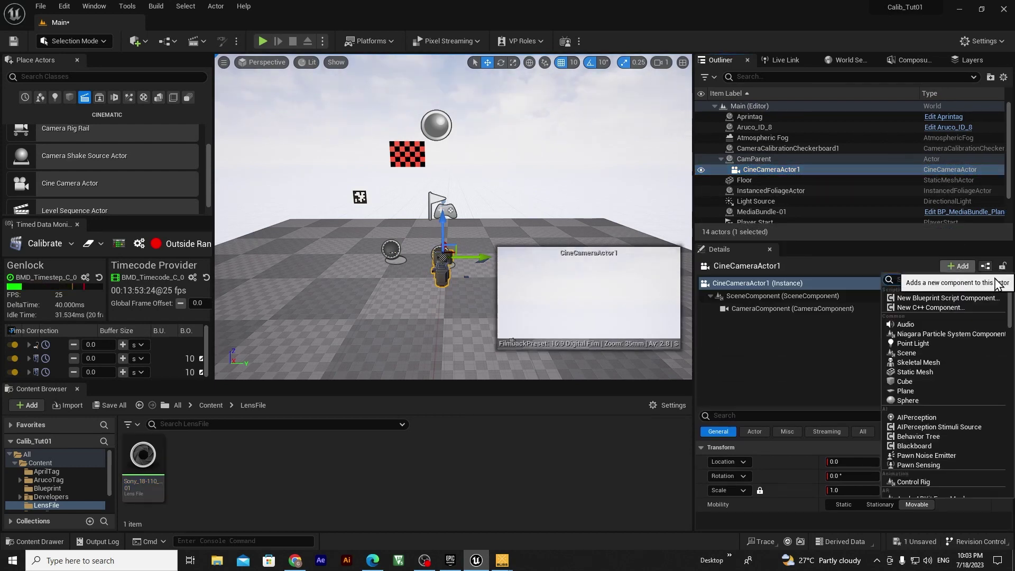
{"action": "type", "text": "live"}
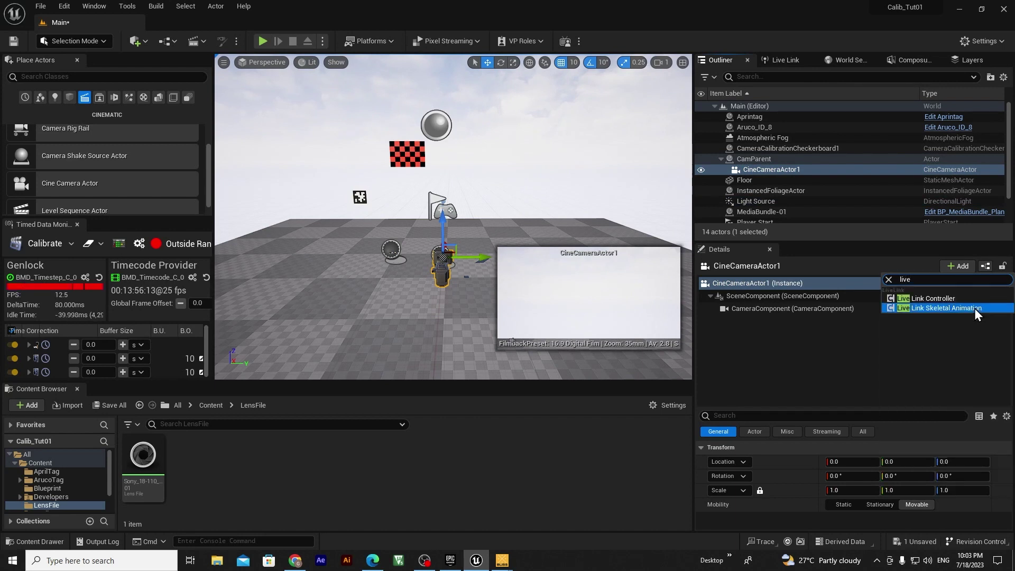
{"action": "left_click", "coordinate": [959, 299]}
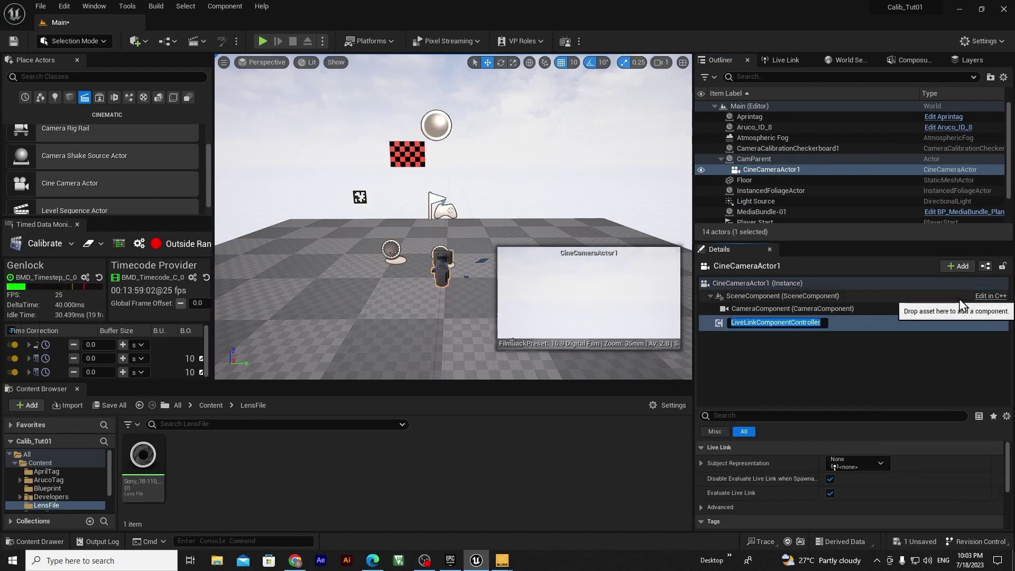
{"action": "key", "text": "Return"}
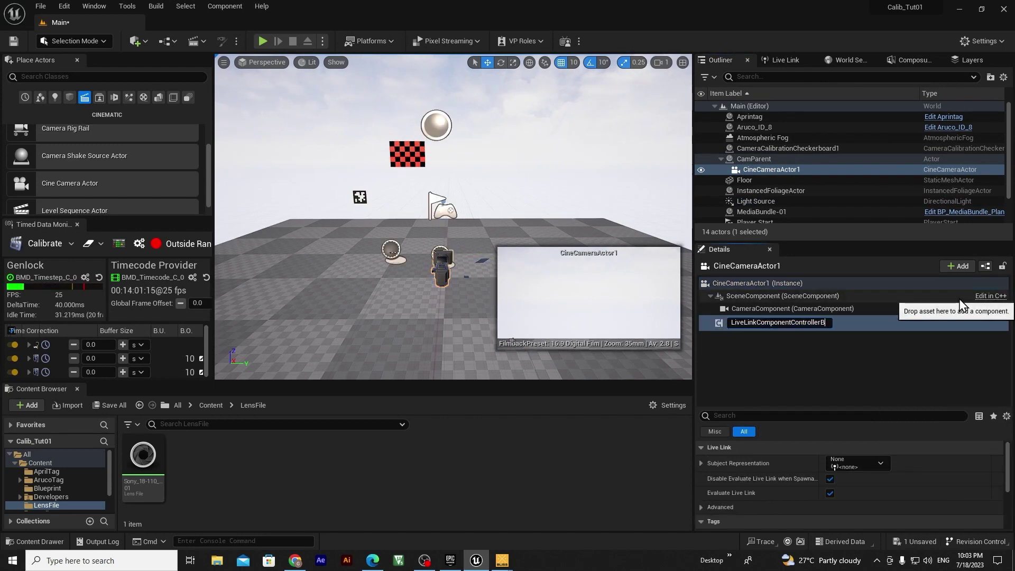
{"action": "type", "text": "Bl"}
{"action": "key", "text": "BackSpace"}
{"action": "key", "text": "BackSpace"}
{"action": "type", "text": "Bliss1"}
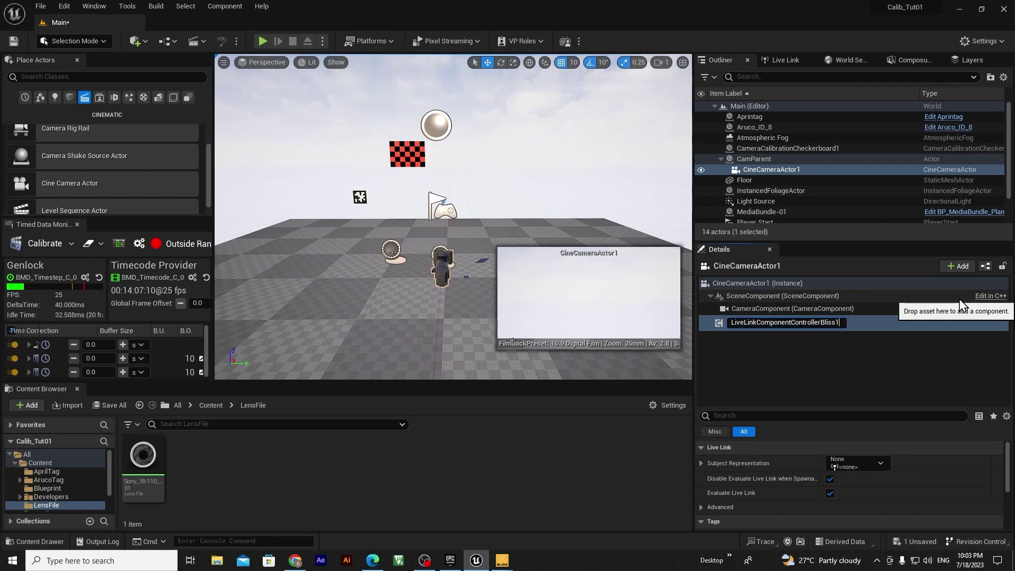
{"action": "key", "text": "Return"}
Add a second Live Link Controller named LiveLinkComponentControllerFizz1
{"action": "left_click", "coordinate": [958, 266]}
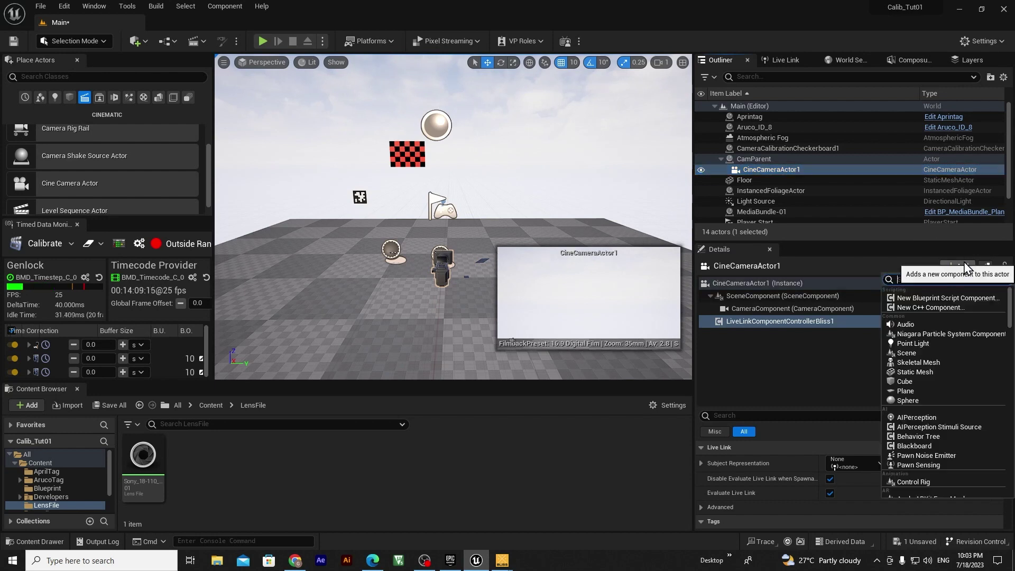
{"action": "type", "text": "live link"}
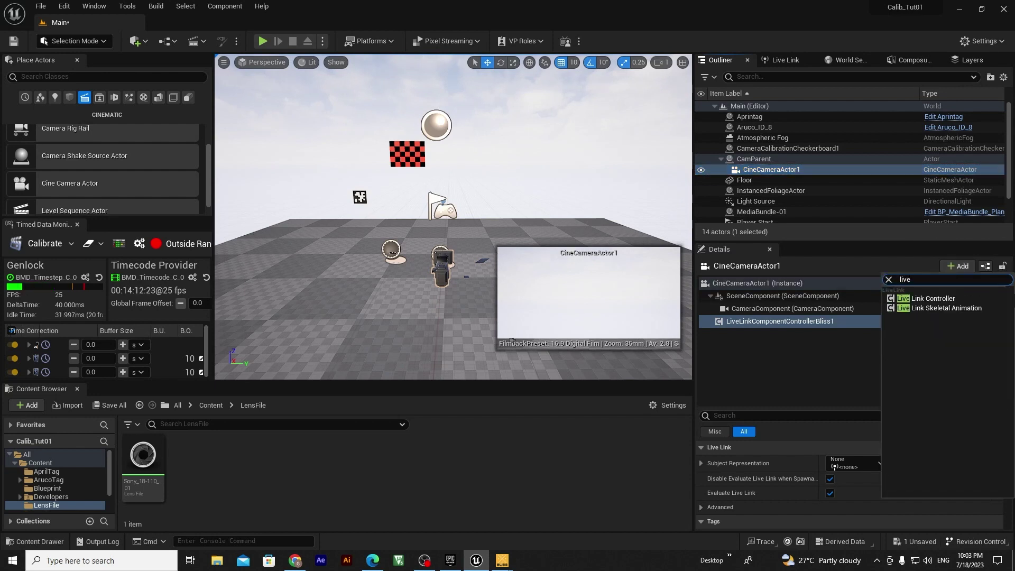
{"action": "left_click", "coordinate": [946, 298]}
{"action": "key", "text": "End"}
{"action": "type", "text": "Fizz1"}
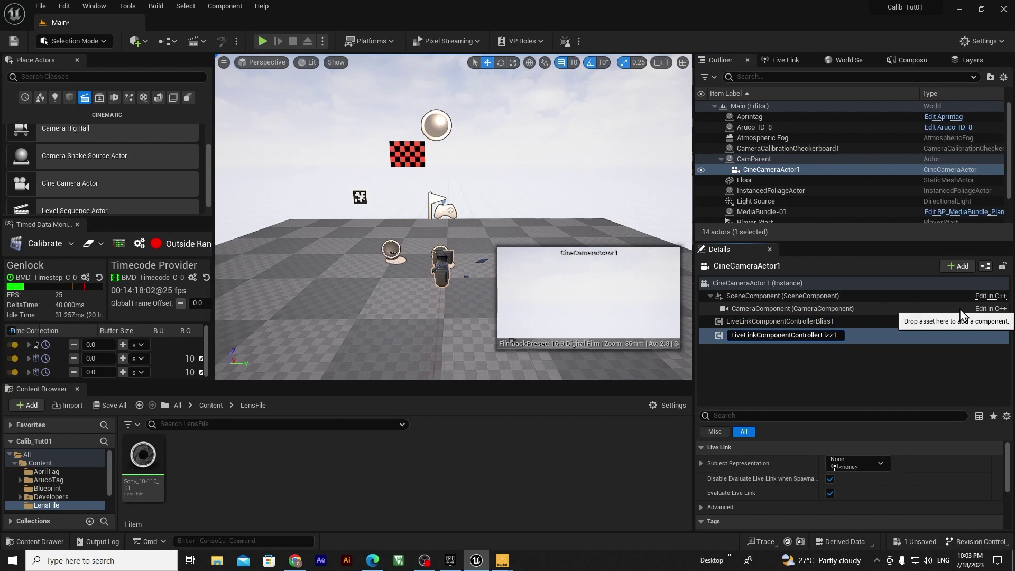
{"action": "key", "text": "Return"}
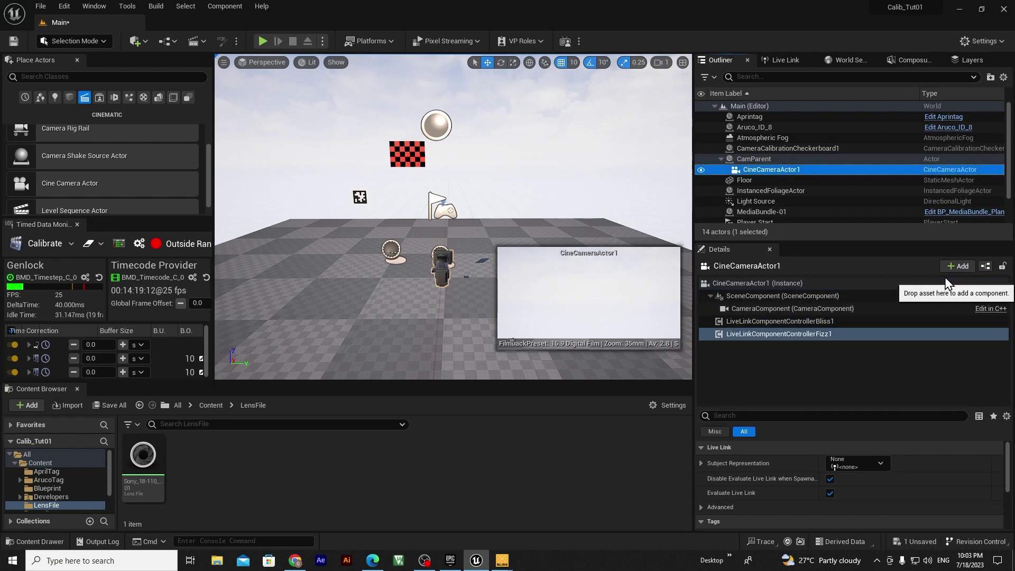
Add a Lens component named Lens1 to the camera
{"action": "left_click", "coordinate": [958, 266]}
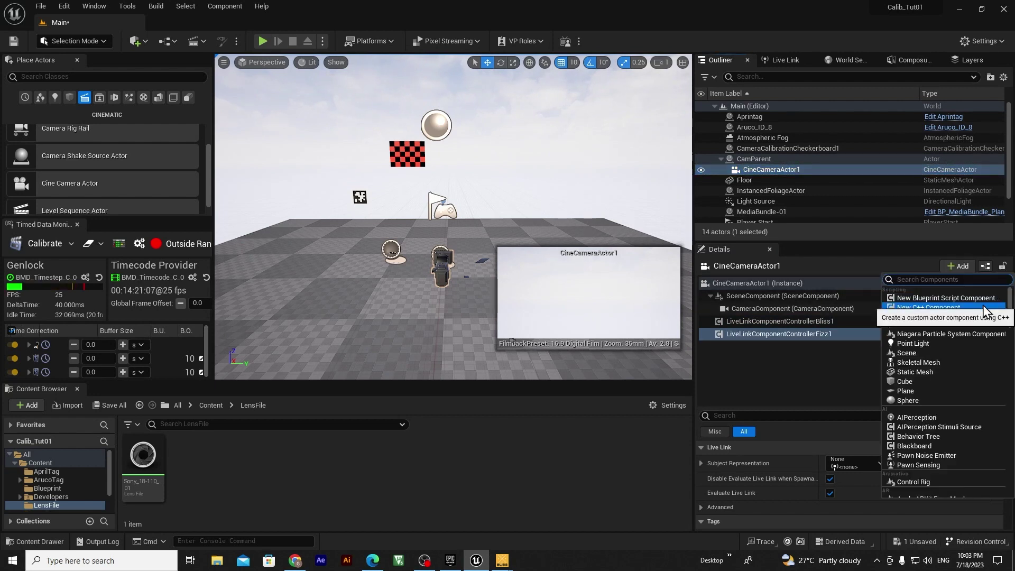
{"action": "type", "text": "len"}
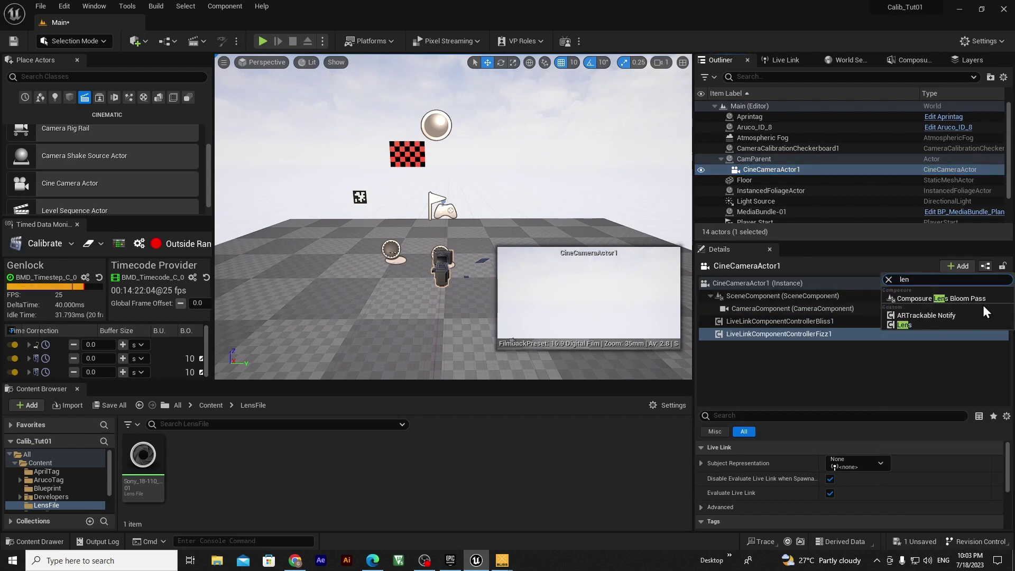
{"action": "left_click", "coordinate": [916, 332]}
{"action": "key", "text": "Return"}
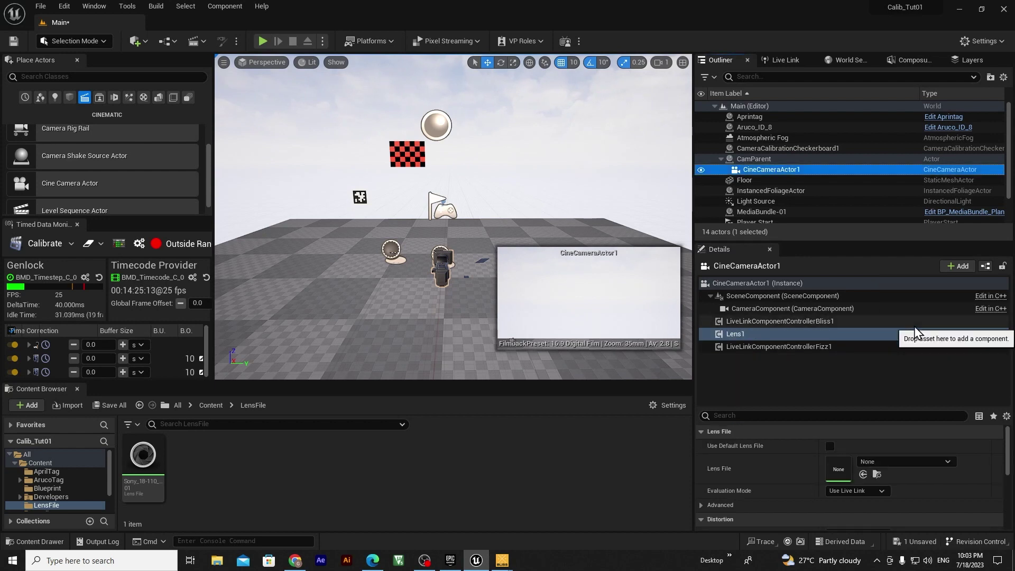
{"action": "left_click", "coordinate": [968, 373]}
{"action": "left_click", "coordinate": [826, 322]}
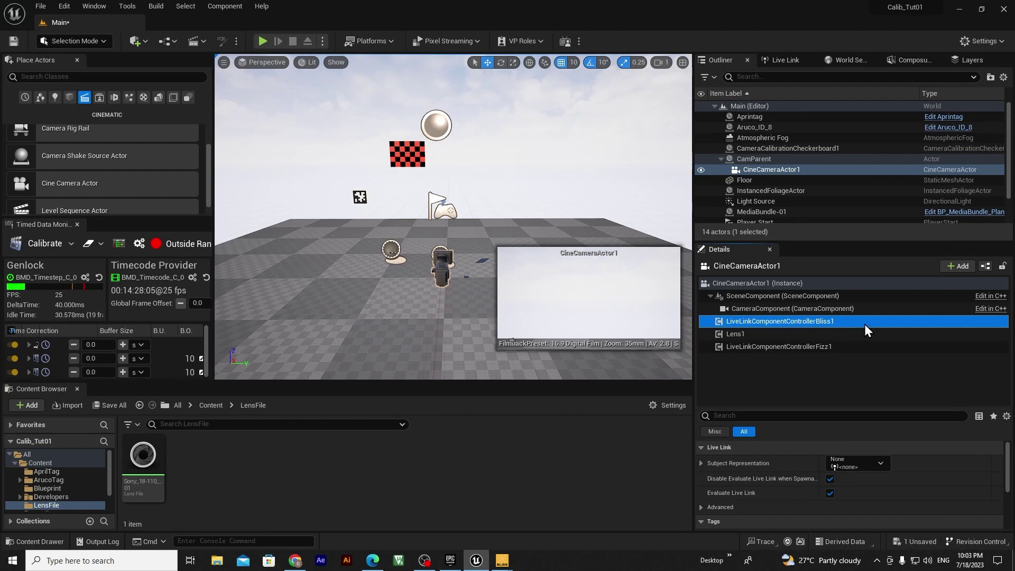
Set the Bliss1 controller's subject to Camera 1 and turn off its camera role
{"action": "left_click", "coordinate": [881, 463]}
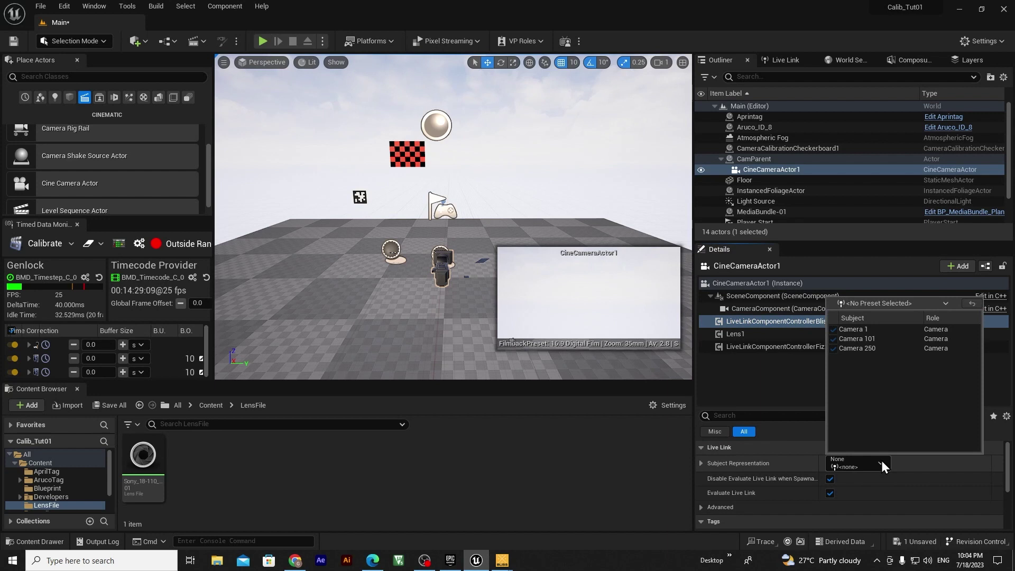
{"action": "left_click", "coordinate": [873, 329]}
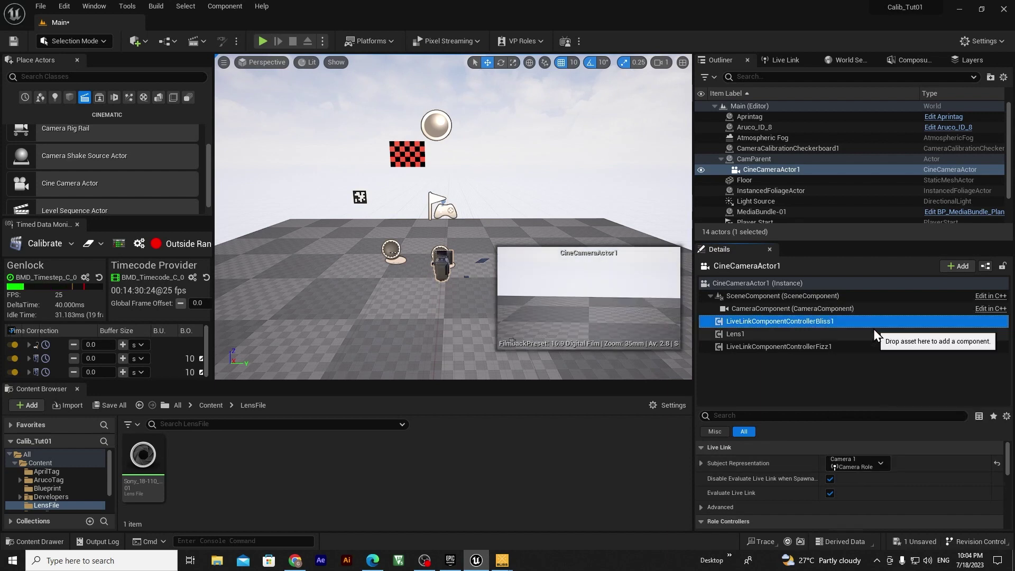
{"action": "left_click_drag", "start_coordinate": [1010, 456], "coordinate": [1010, 465]}
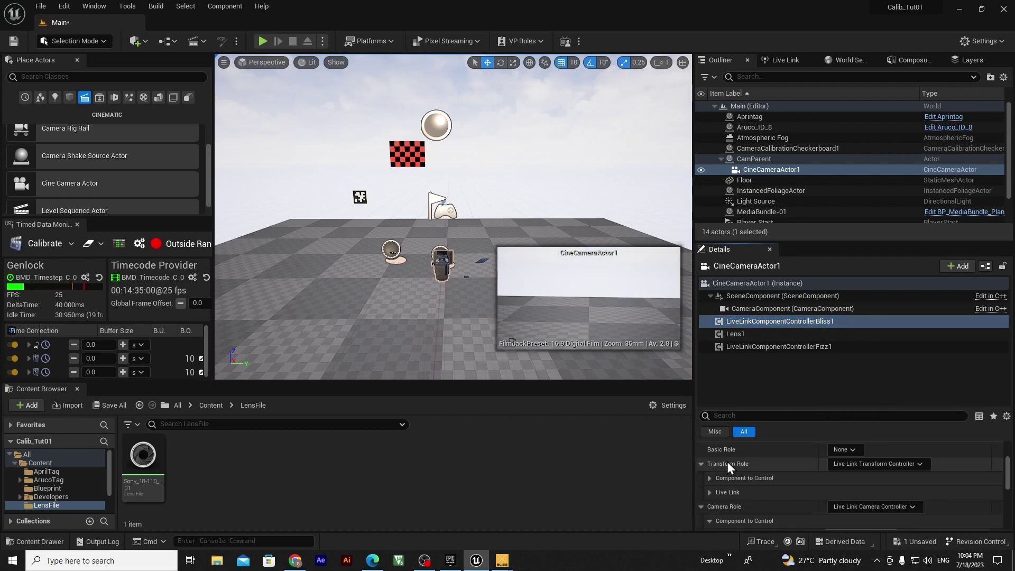
{"action": "left_click", "coordinate": [897, 507]}
{"action": "left_click", "coordinate": [855, 478]}
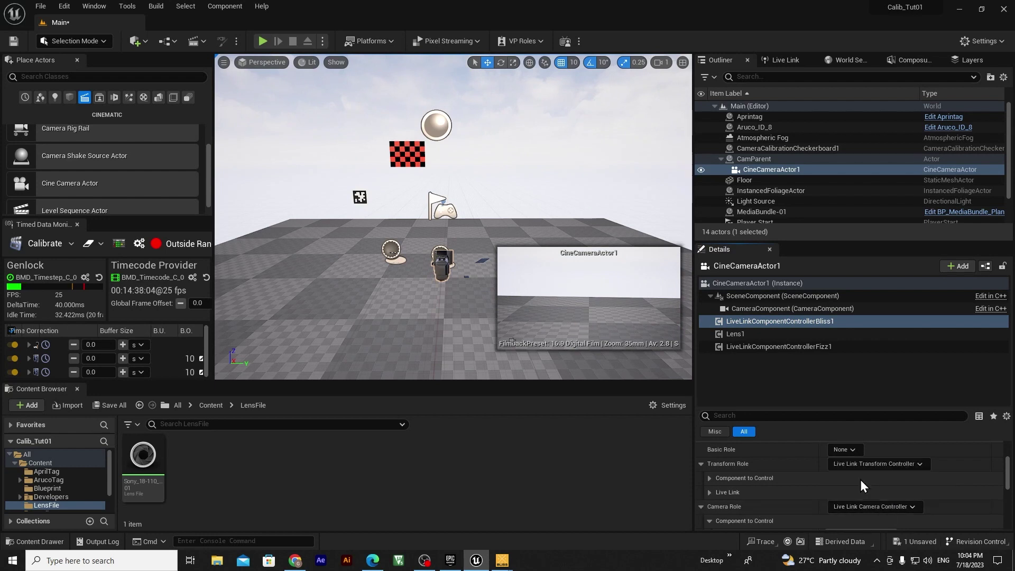
{"action": "scroll", "coordinate": [1009, 487], "scroll_direction": "up", "scroll_amount": 3}
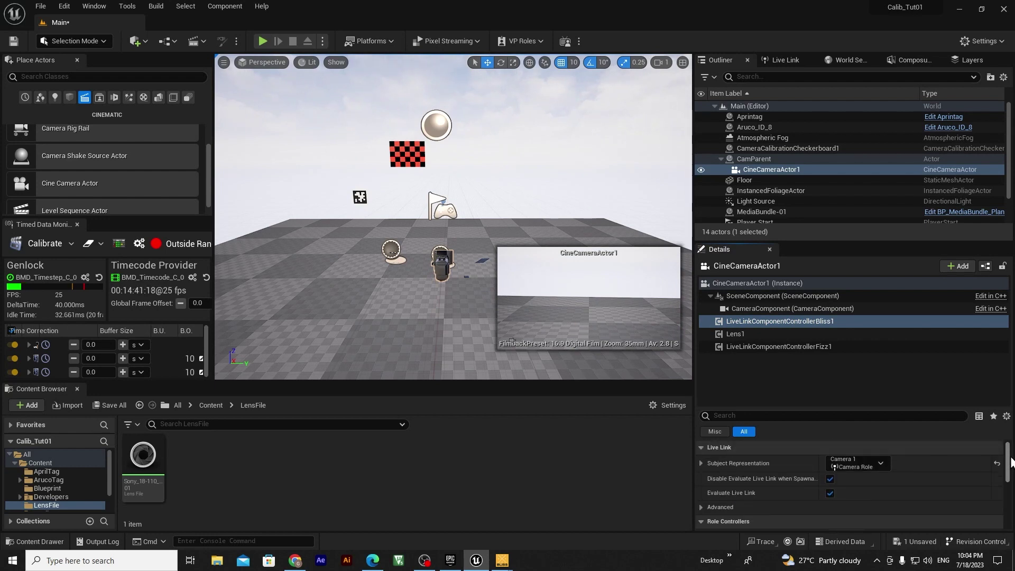
{"action": "left_click", "coordinate": [781, 320]}
Set the Fizz1 controller's subject to Camera 250 and its Transform Role to None
{"action": "left_click", "coordinate": [759, 346]}
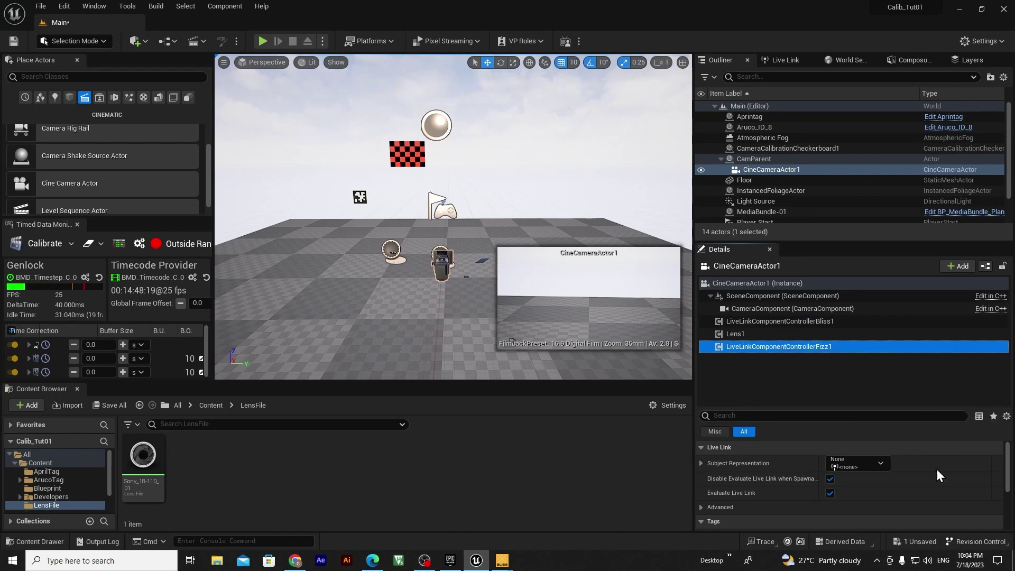
{"action": "left_click", "coordinate": [880, 463]}
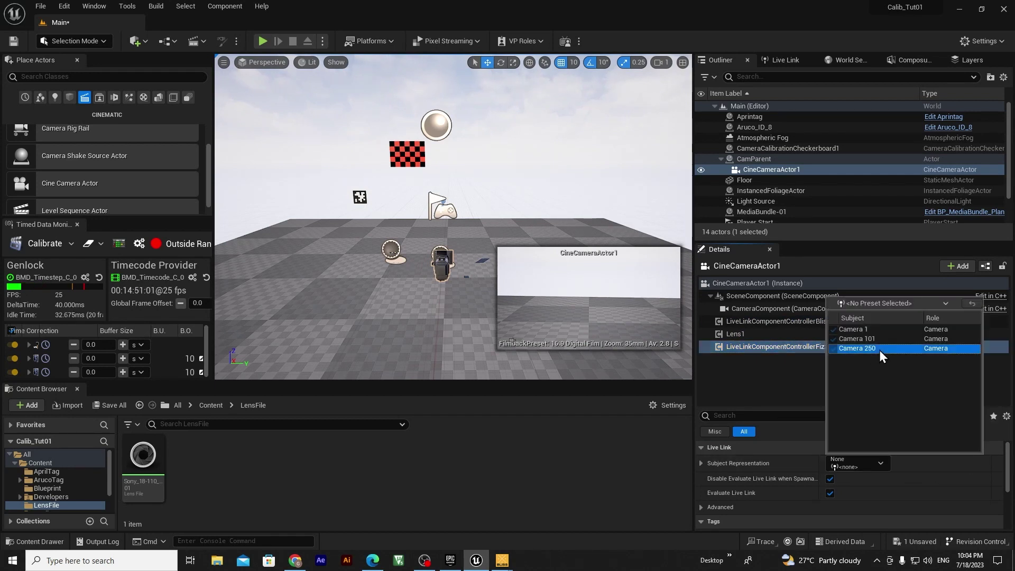
{"action": "left_click", "coordinate": [880, 350]}
{"action": "scroll", "coordinate": [793, 484], "scroll_direction": "down", "scroll_amount": 4}
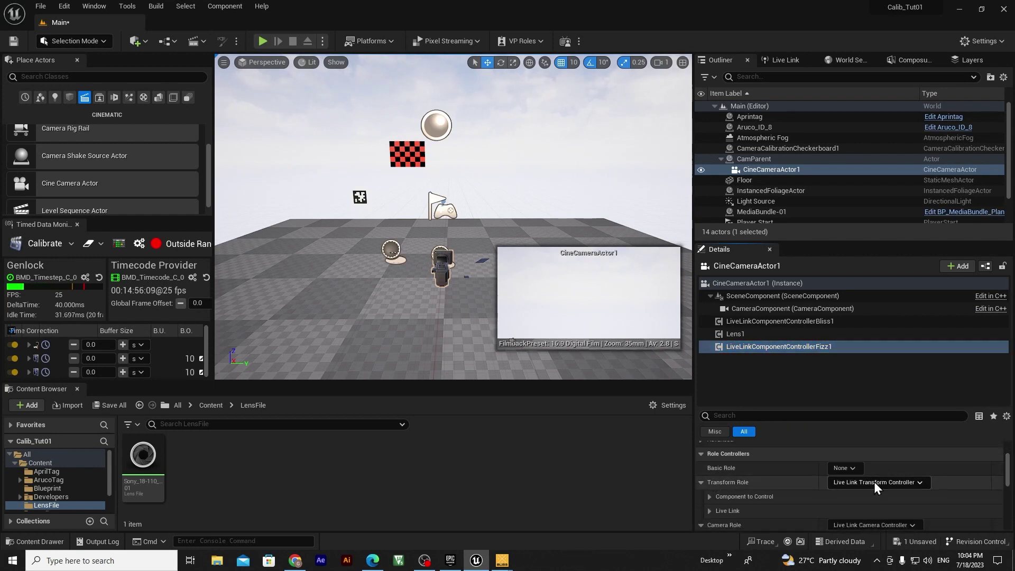
{"action": "left_click", "coordinate": [874, 481]}
{"action": "left_click", "coordinate": [864, 506]}
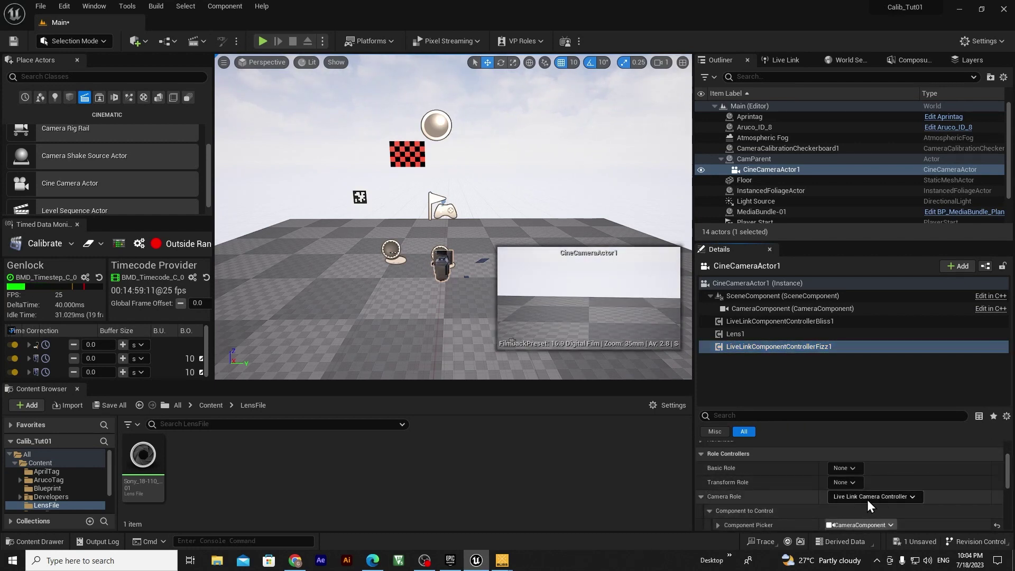
Assign Sony_18-110_01 as the Fizz1 controller's lens file
{"action": "left_click_drag", "start_coordinate": [786, 407], "coordinate": [788, 372]}
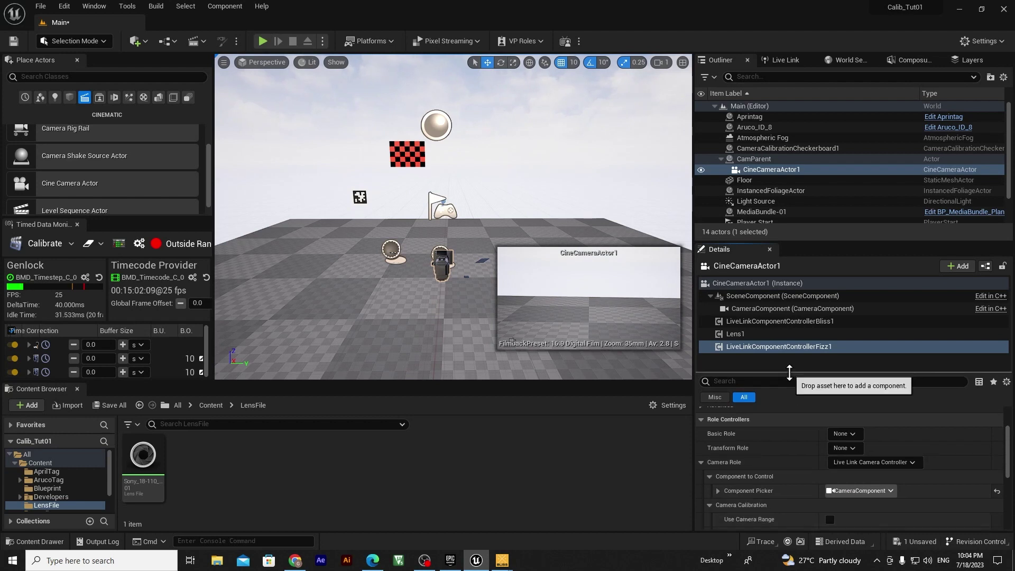
{"action": "scroll", "coordinate": [919, 485], "scroll_direction": "down", "scroll_amount": 3}
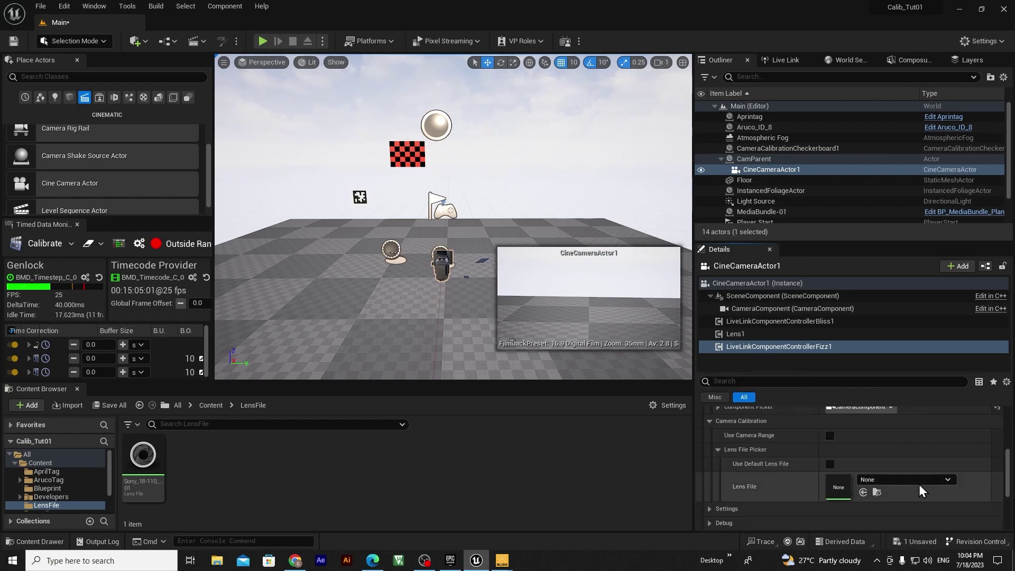
{"action": "left_click", "coordinate": [920, 480]}
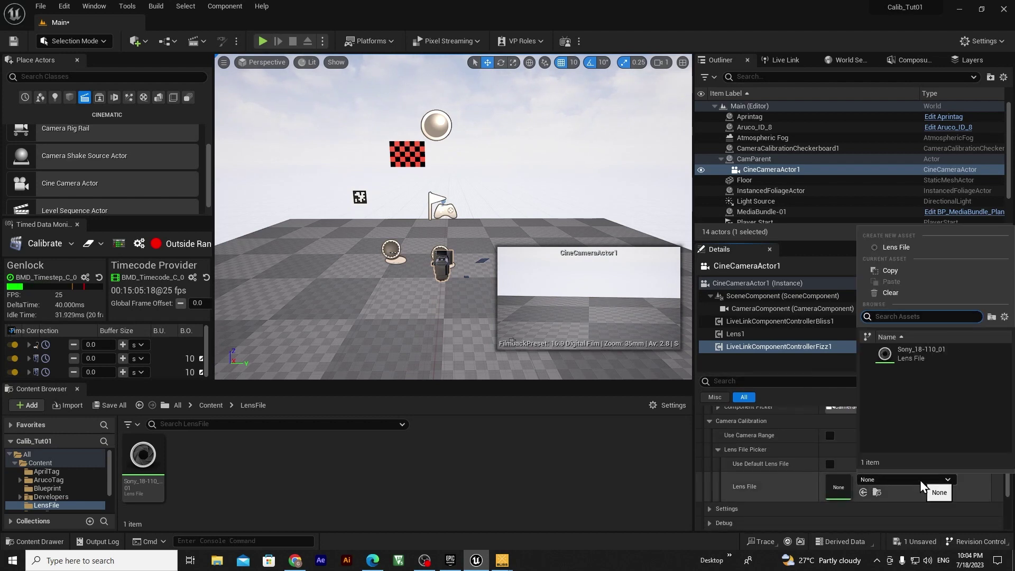
{"action": "left_click", "coordinate": [944, 354]}
{"action": "scroll", "coordinate": [1012, 489], "scroll_direction": "down", "scroll_amount": 2}
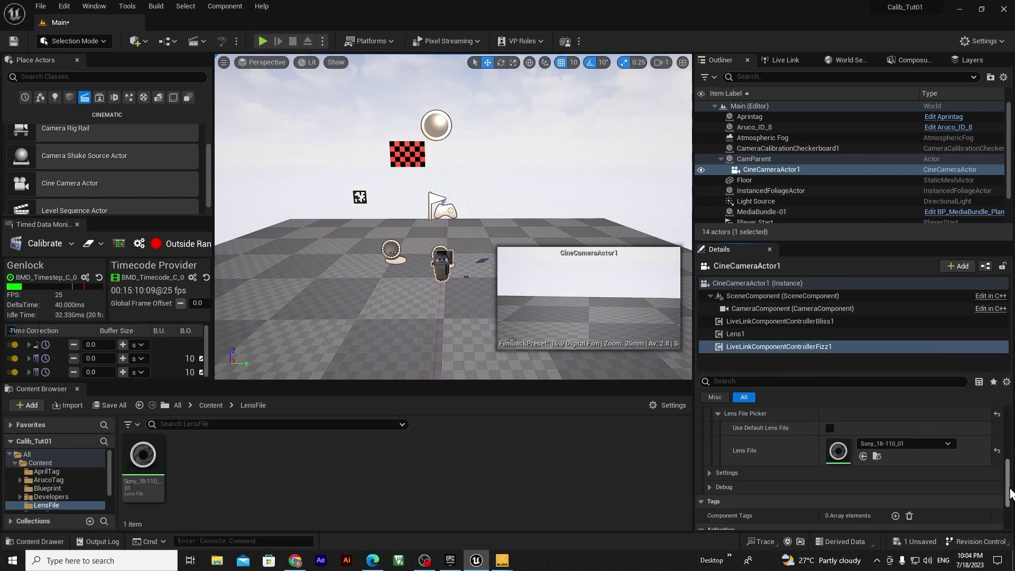
Set Lens1's Lens File to Sony_18-110_01, tick Apply Distortion, and set Filmback Override to Lens File
{"action": "left_click", "coordinate": [747, 334]}
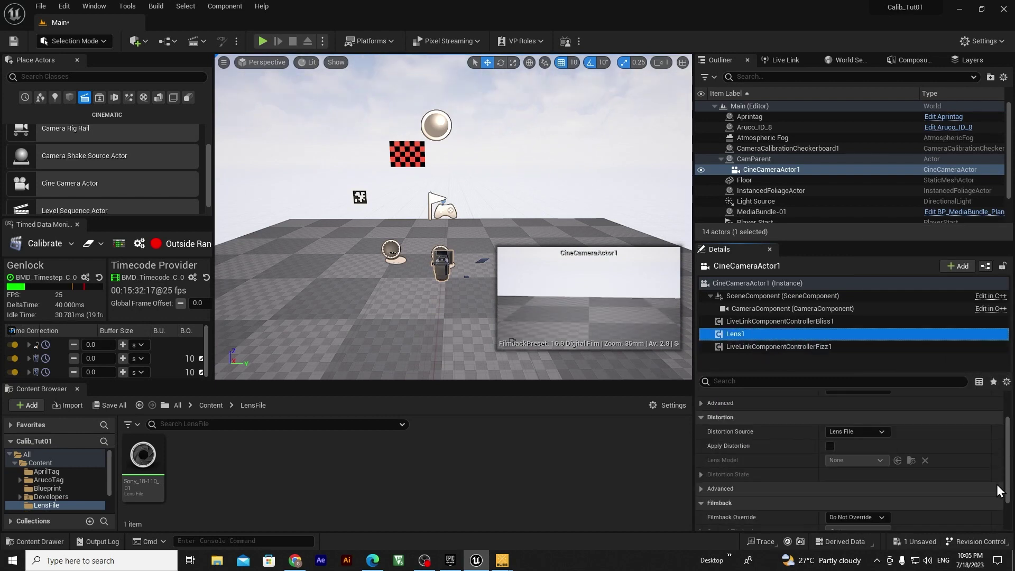
{"action": "scroll", "coordinate": [992, 481], "scroll_direction": "up", "scroll_amount": 3}
{"action": "left_click", "coordinate": [912, 427]}
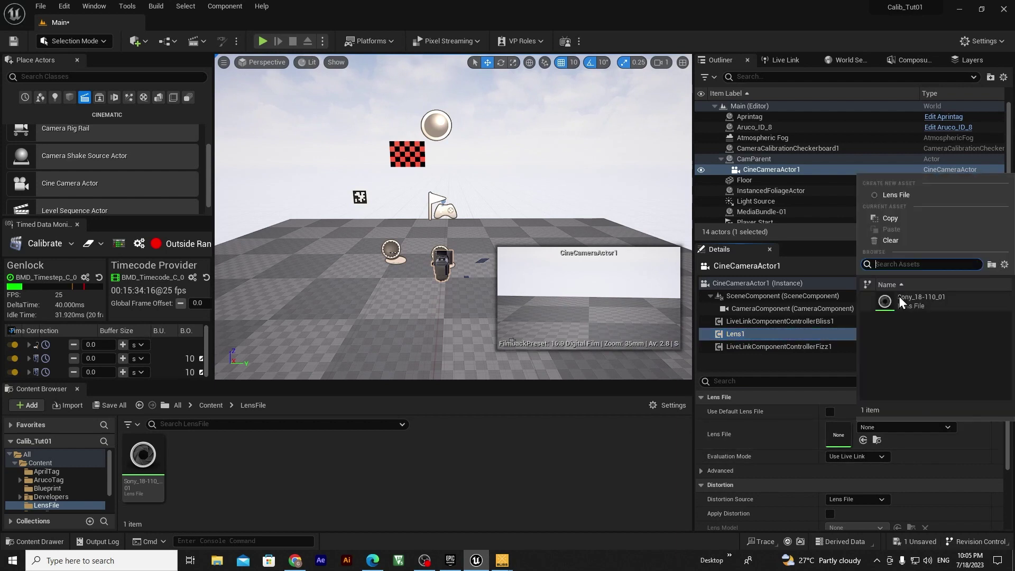
{"action": "left_click", "coordinate": [928, 300]}
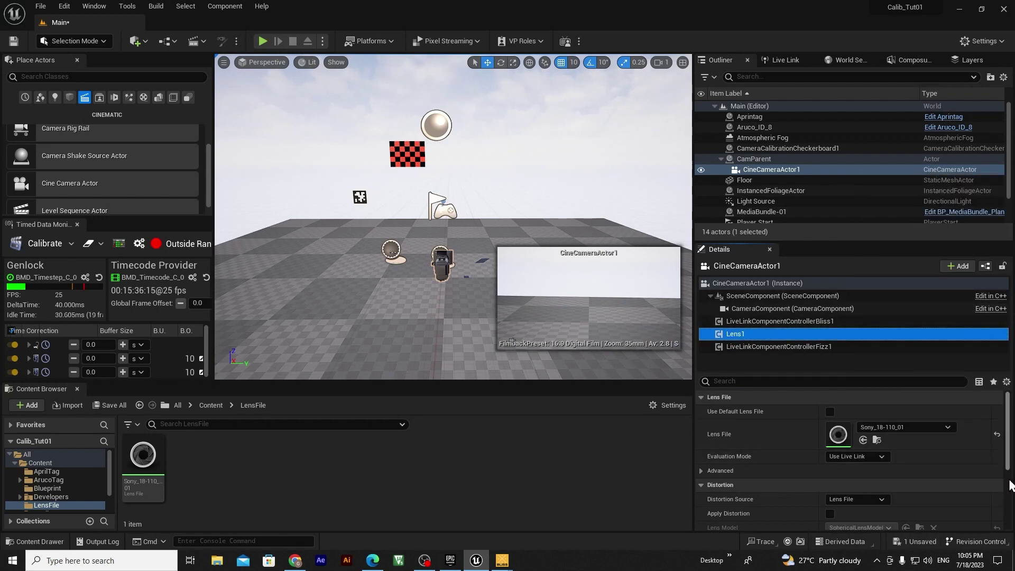
{"action": "scroll", "coordinate": [710, 465], "scroll_direction": "down", "scroll_amount": 2}
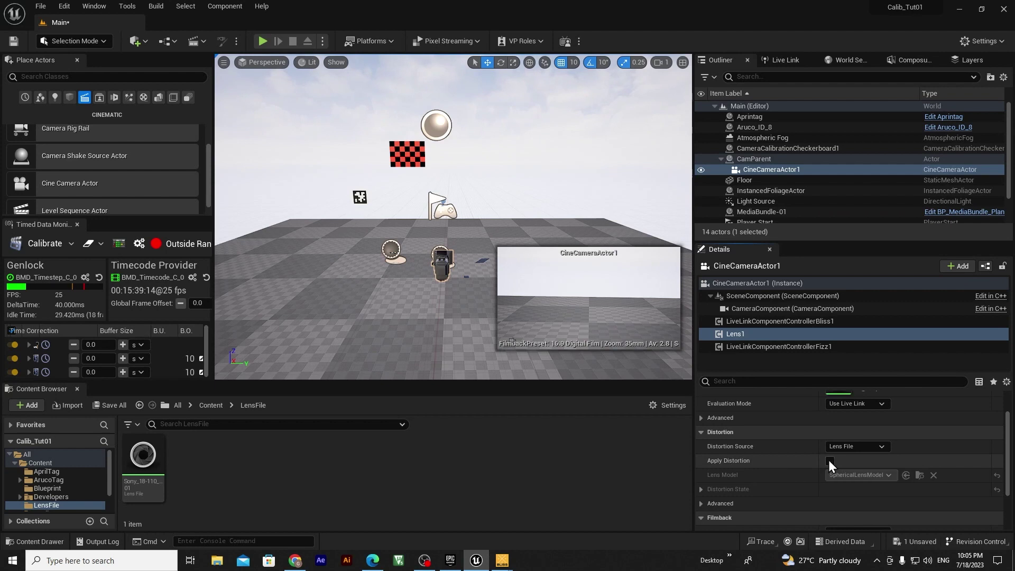
{"action": "left_click", "coordinate": [830, 461]}
{"action": "scroll", "coordinate": [1007, 464], "scroll_direction": "down", "scroll_amount": 3}
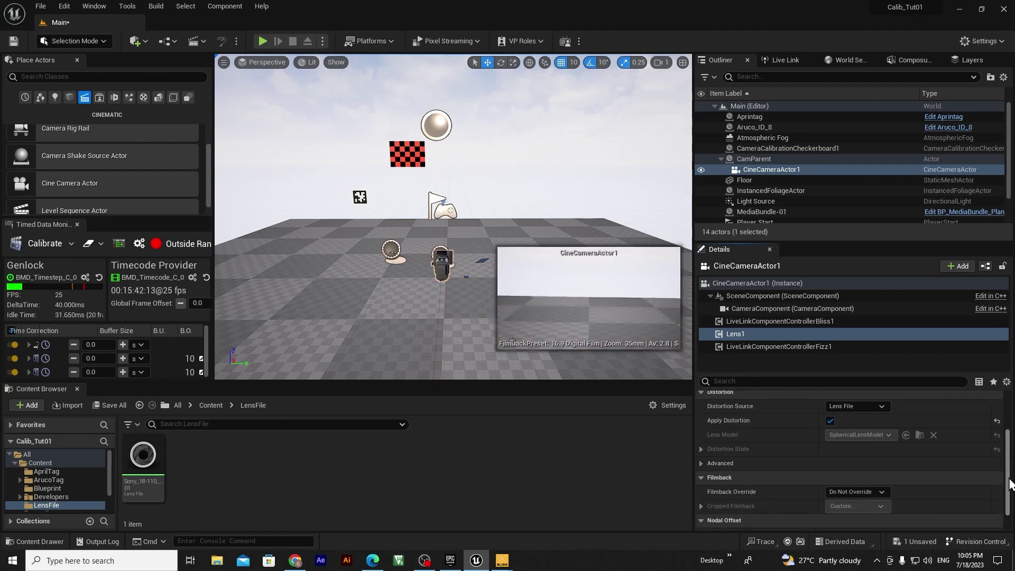
{"action": "left_click", "coordinate": [869, 464]}
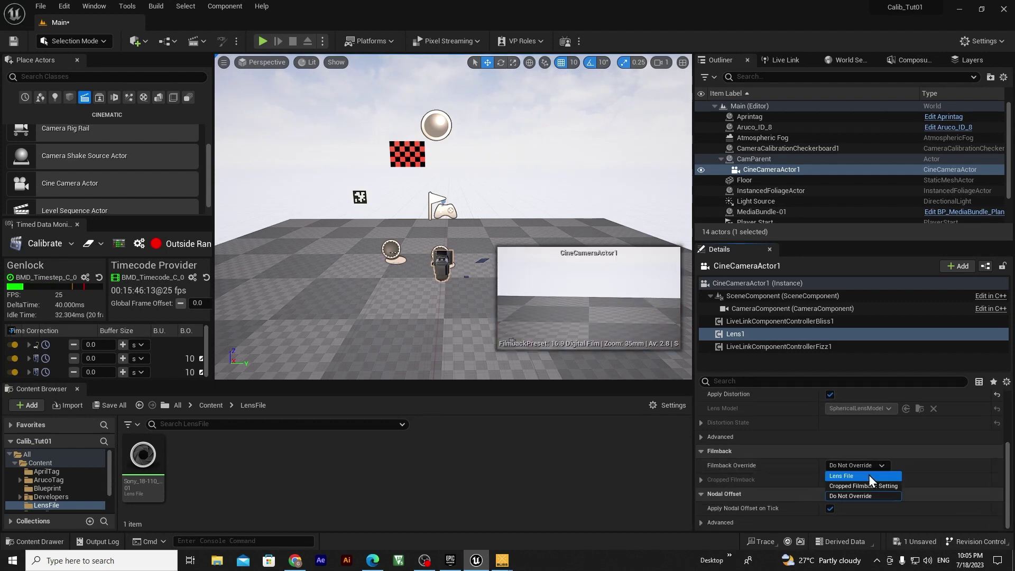
{"action": "left_click", "coordinate": [865, 481]}
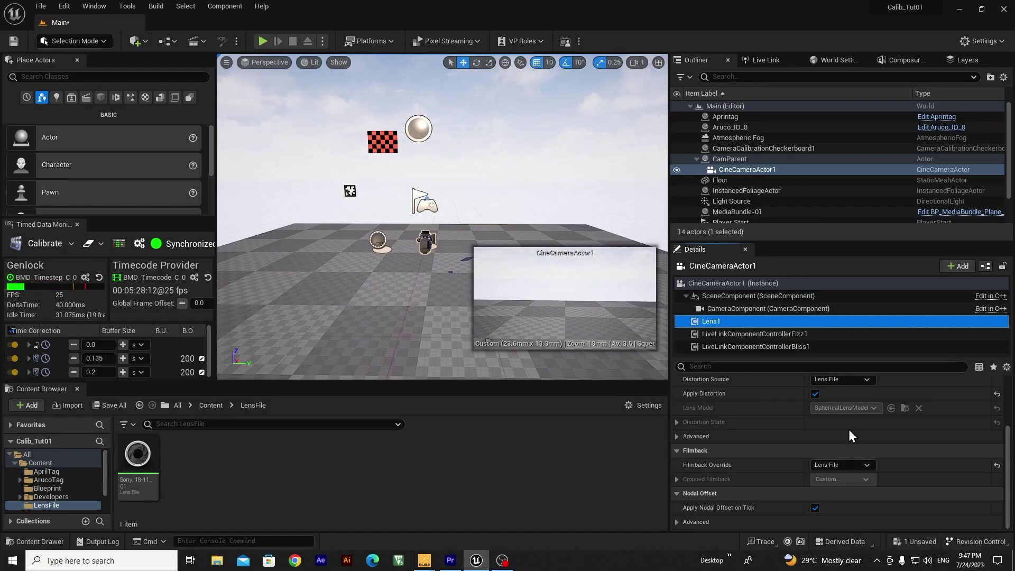
Add a Live Link Controller named LiveLinkComponentControllerAprilTag under Aprintag's Scene component
{"action": "left_click", "coordinate": [738, 117]}
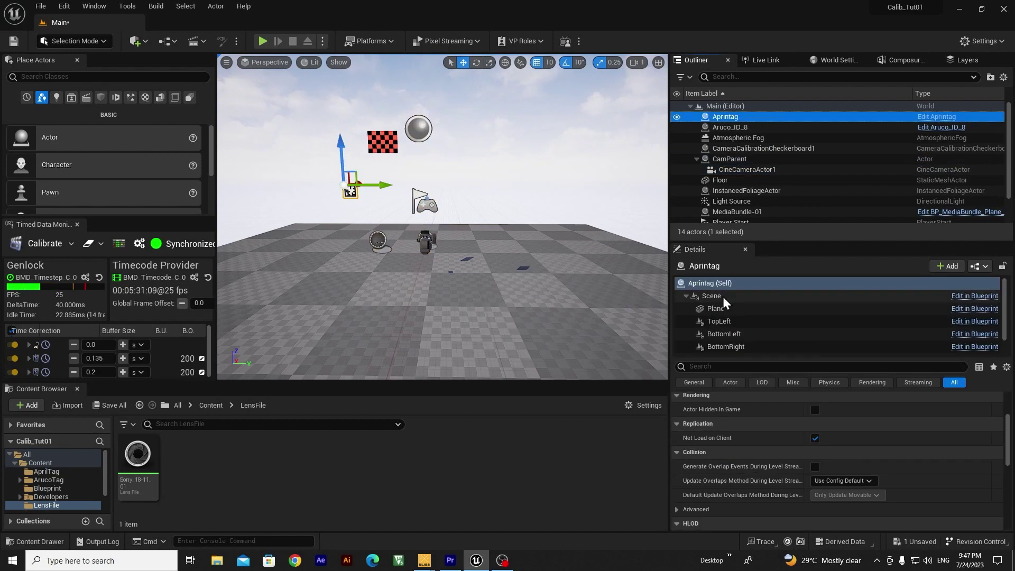
{"action": "left_click", "coordinate": [722, 296]}
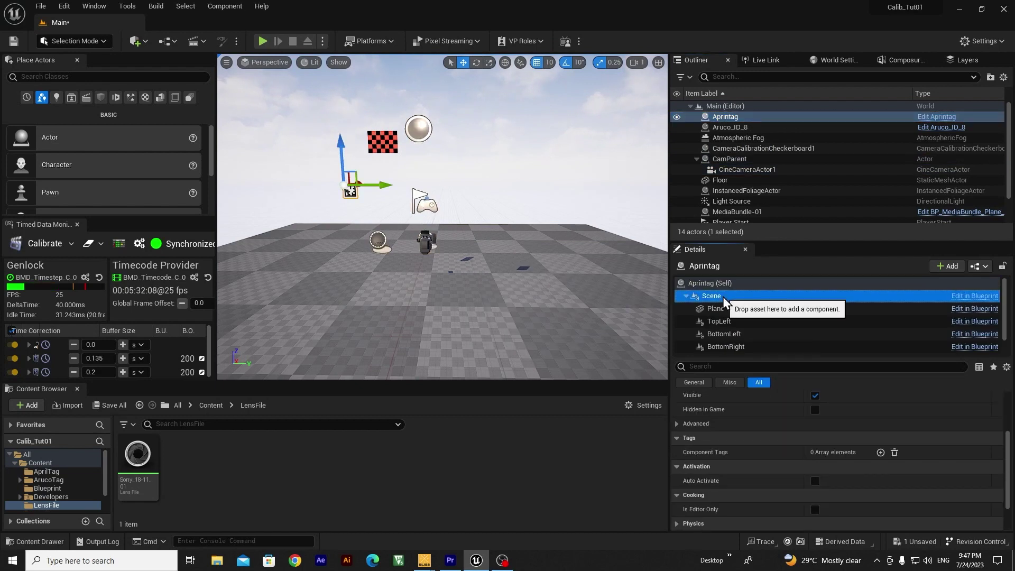
{"action": "left_click", "coordinate": [948, 265]}
{"action": "type", "text": "live"}
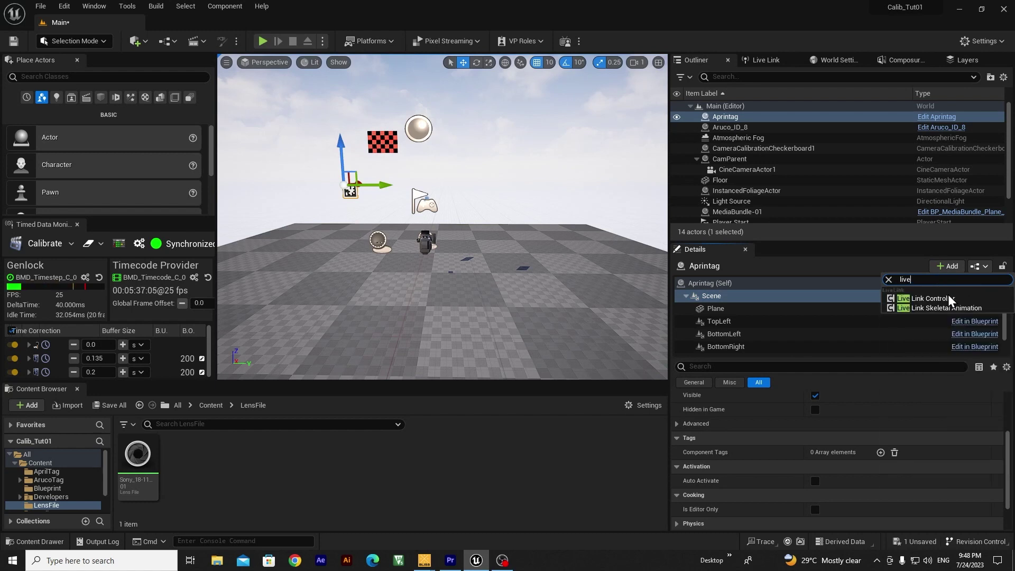
{"action": "left_click", "coordinate": [949, 296]}
{"action": "key", "text": "End"}
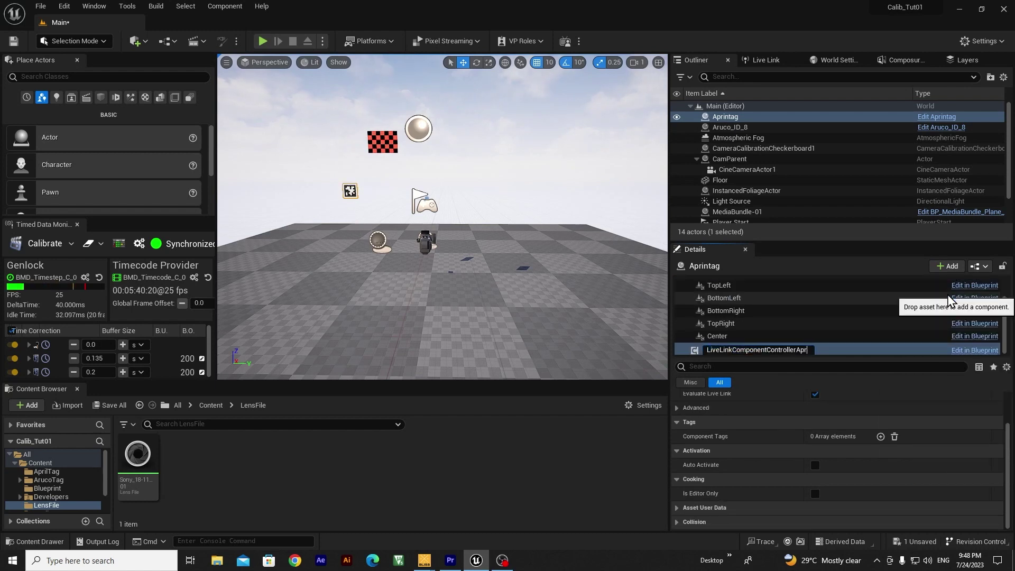
{"action": "key", "text": "Return"}
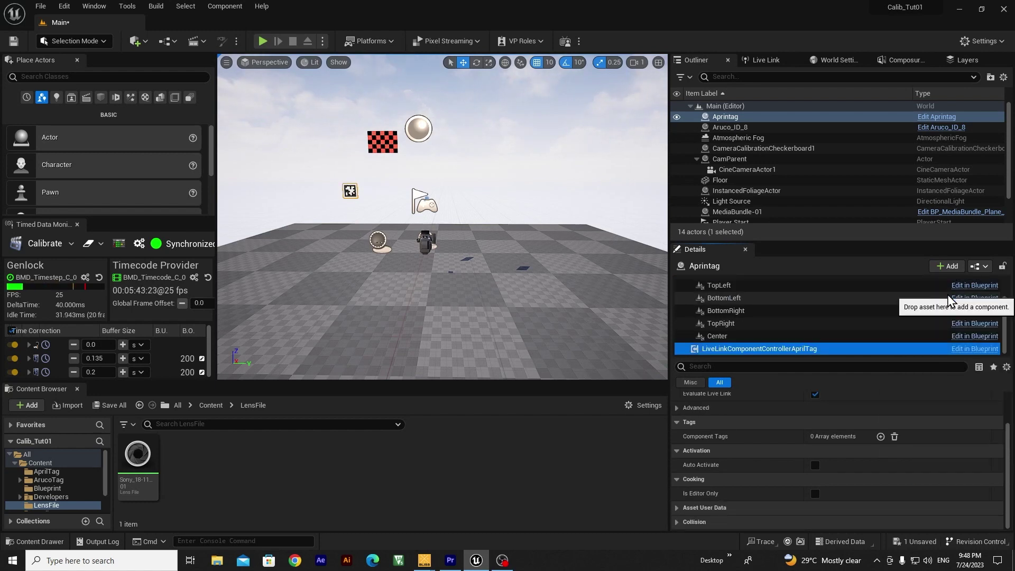
Set the AprilTag controller's subject to Camera 101
{"action": "scroll", "coordinate": [856, 423], "scroll_direction": "up", "scroll_amount": 2}
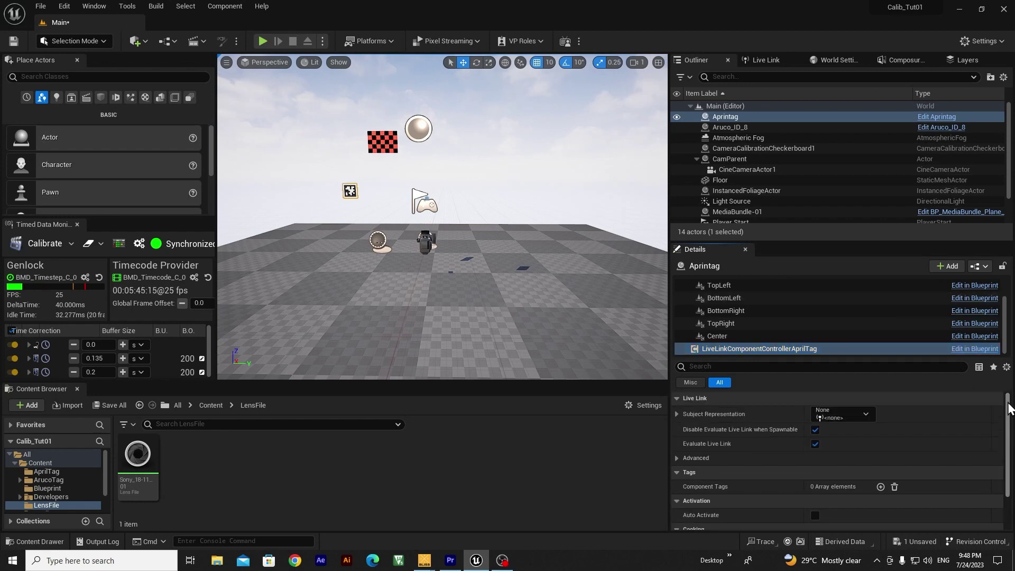
{"action": "left_click", "coordinate": [866, 414]}
{"action": "left_click", "coordinate": [857, 293]}
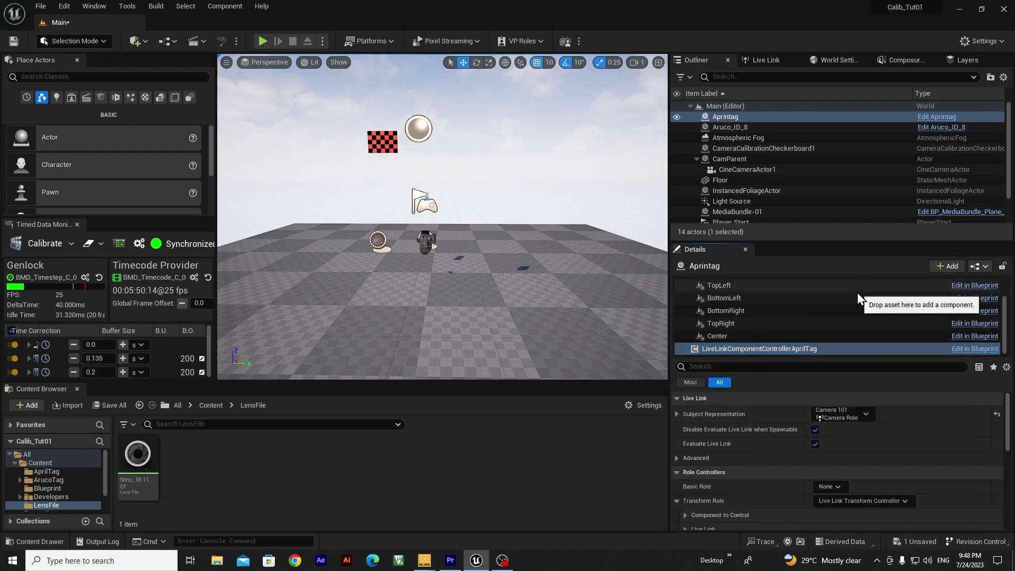
{"action": "scroll", "coordinate": [859, 291], "scroll_direction": "up", "scroll_amount": 2}
{"action": "left_click", "coordinate": [851, 284]}
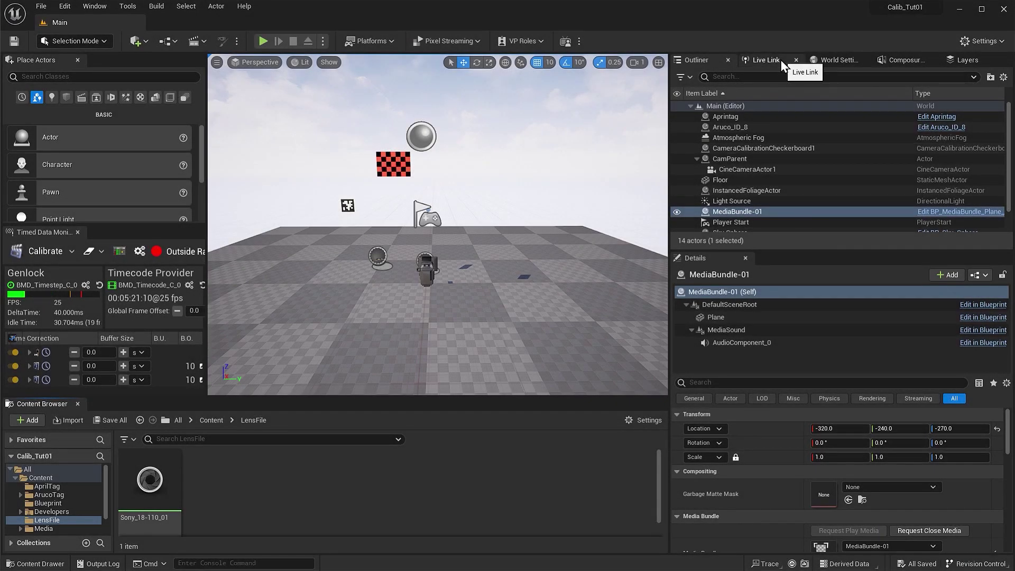
Save the Live Link setup as preset MyNewLiveLinkPreset
{"action": "left_click", "coordinate": [781, 64]}
{"action": "left_click", "coordinate": [761, 77]}
{"action": "left_click", "coordinate": [784, 96]}
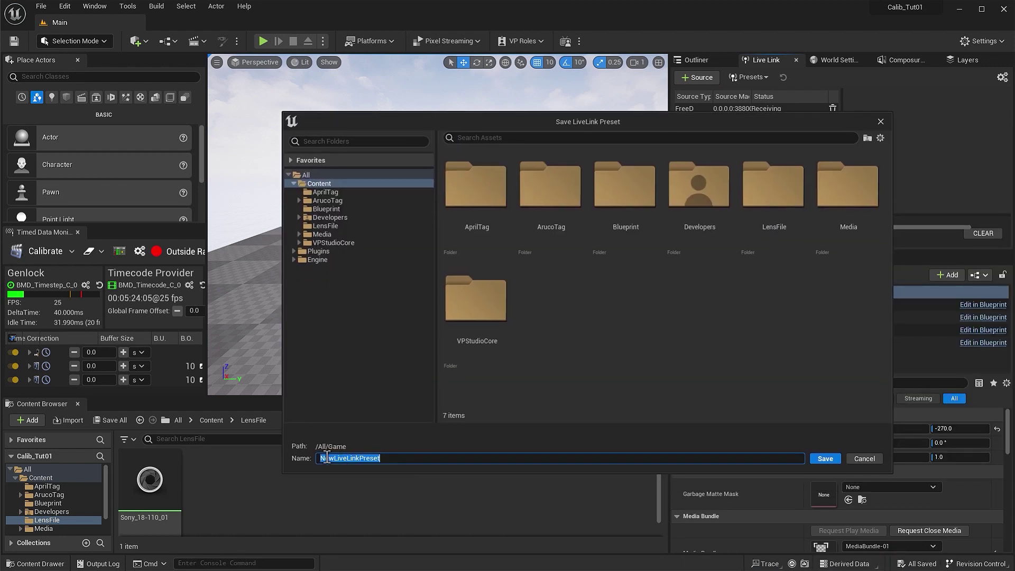
{"action": "left_click", "coordinate": [326, 458]}
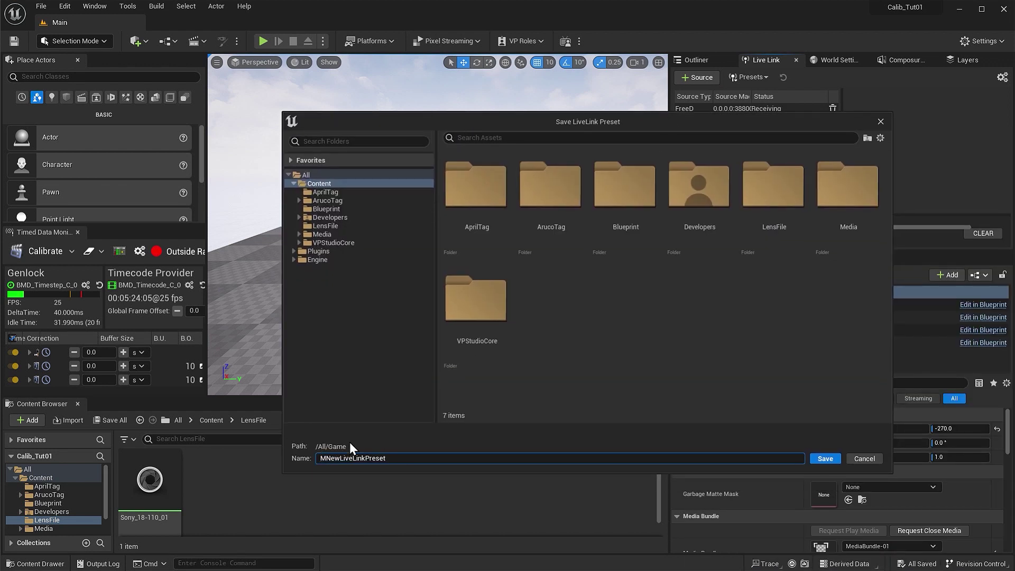
{"action": "left_click", "coordinate": [825, 459]}
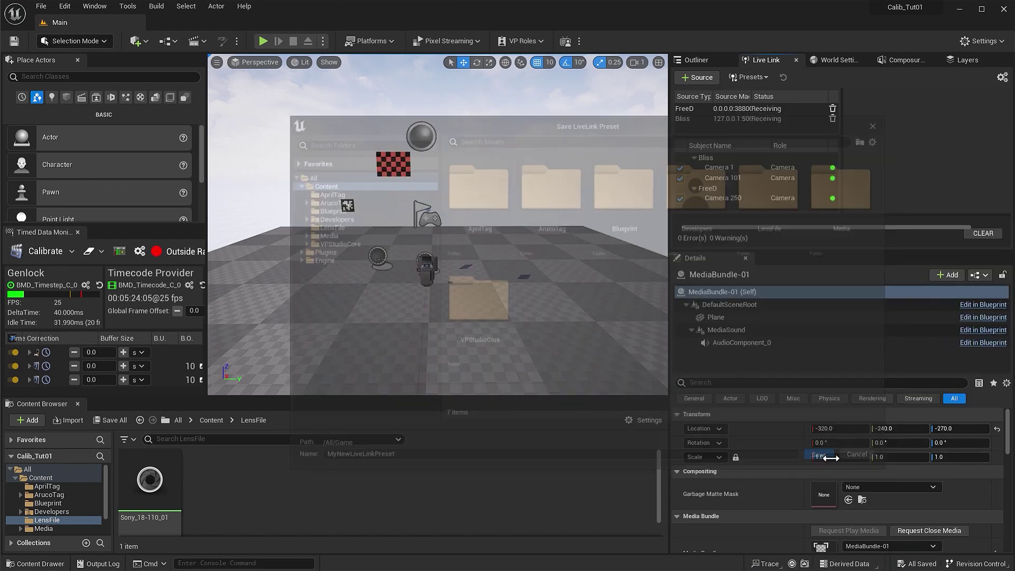
{"action": "left_click", "coordinate": [159, 490]}
Open the Sony_18-110_01 lens file and select the FreeD source, widening the details column
{"action": "double_click", "coordinate": [154, 483]}
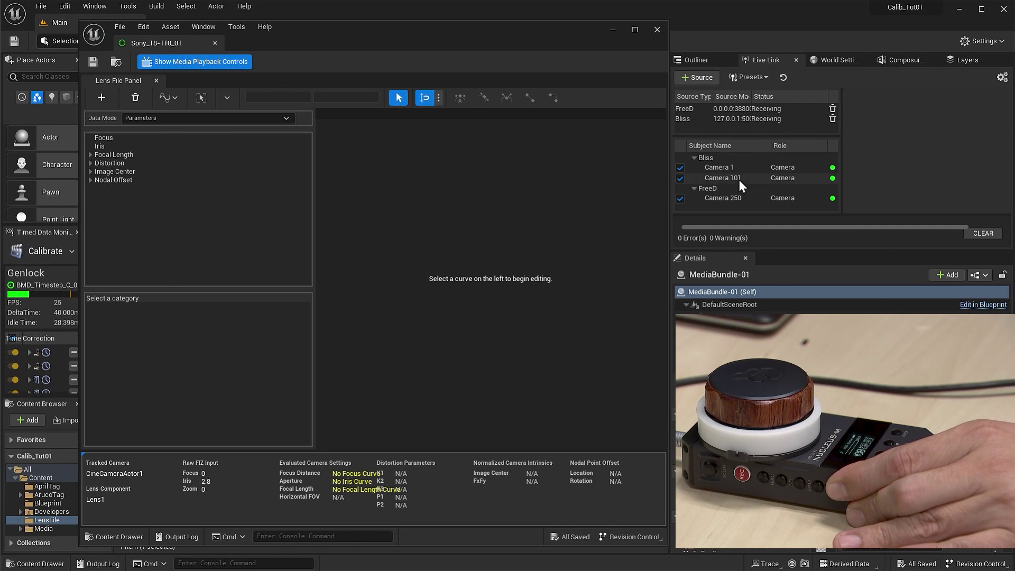
{"action": "left_click", "coordinate": [709, 188]}
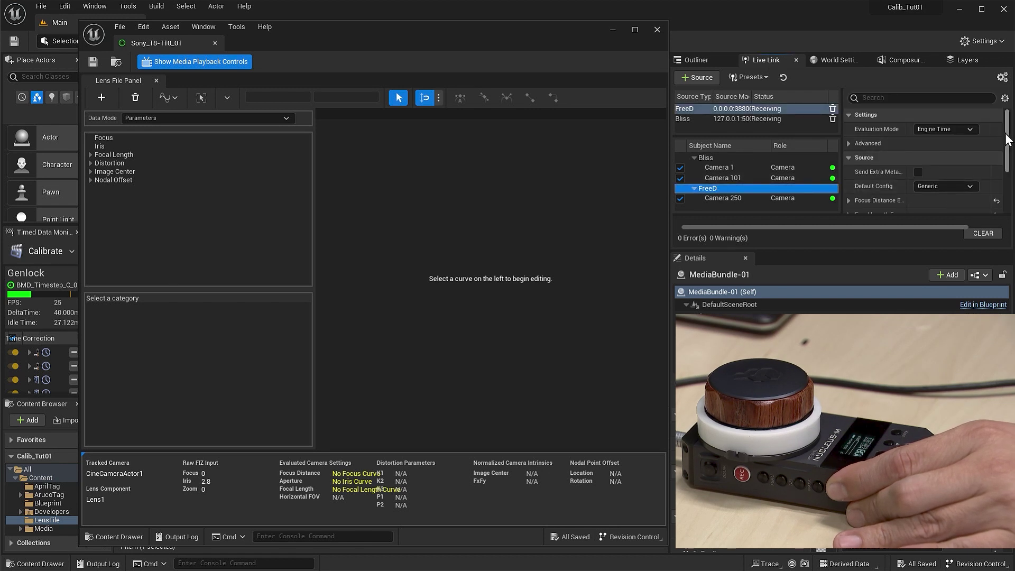
{"action": "left_click_drag", "start_coordinate": [1008, 127], "coordinate": [1008, 156]}
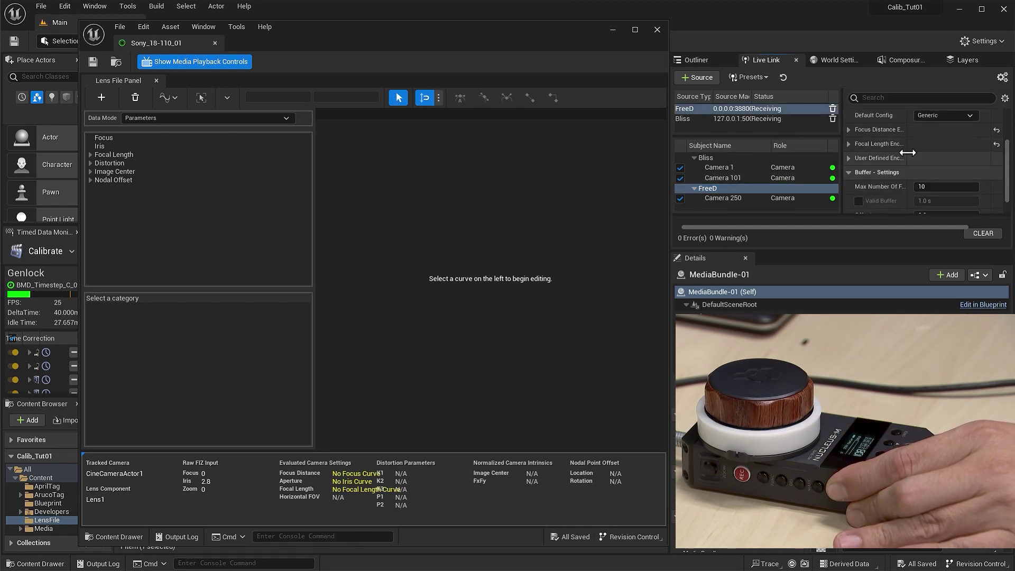
{"action": "left_click_drag", "start_coordinate": [907, 152], "coordinate": [942, 152]}
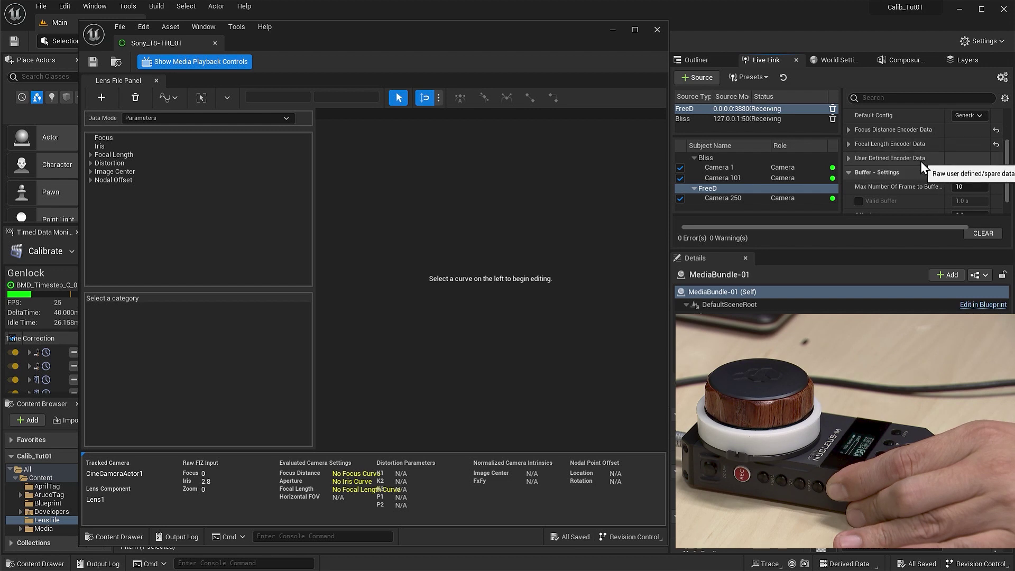
Inspect the FreeD user-defined and focus encoder data settings, then return to the Outliner
{"action": "left_click", "coordinate": [850, 158]}
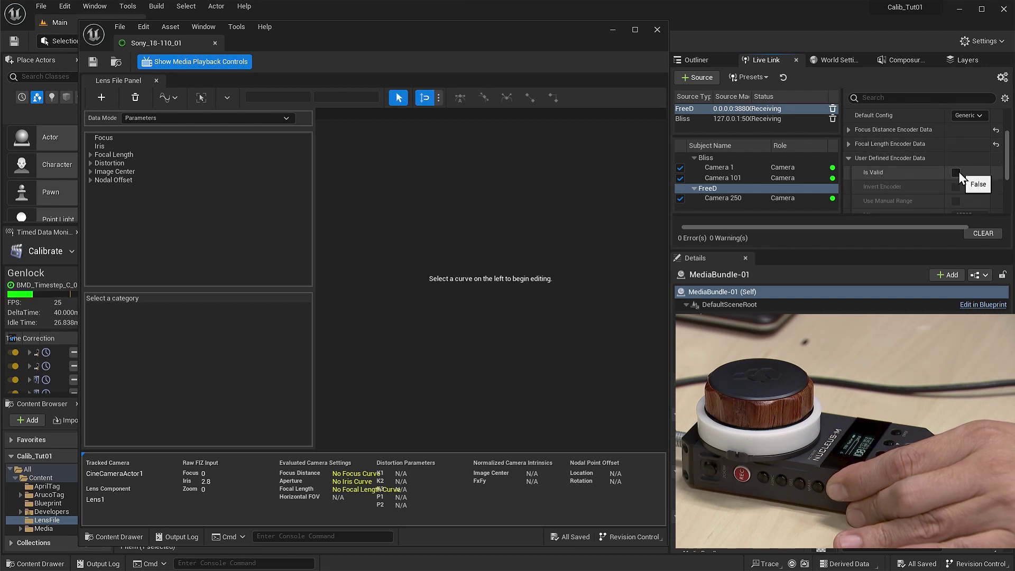
{"action": "left_click", "coordinate": [850, 130]}
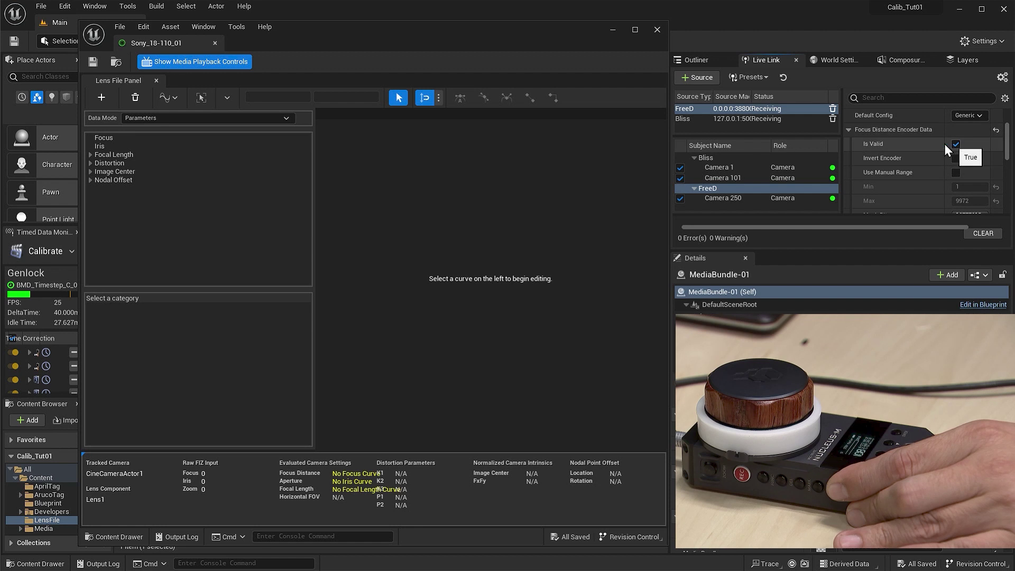
{"action": "left_click", "coordinate": [849, 129]}
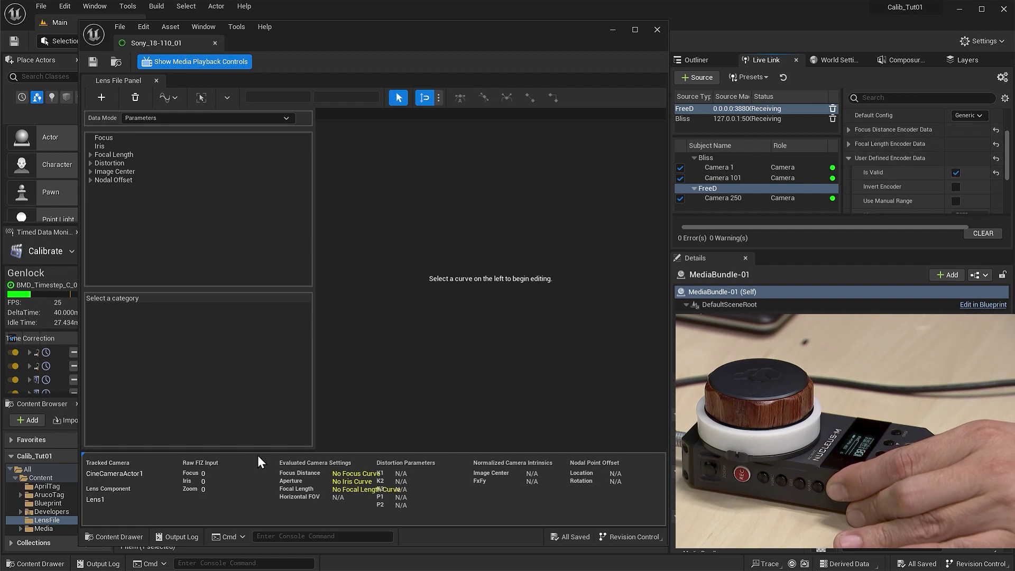
{"action": "left_click", "coordinate": [696, 60]}
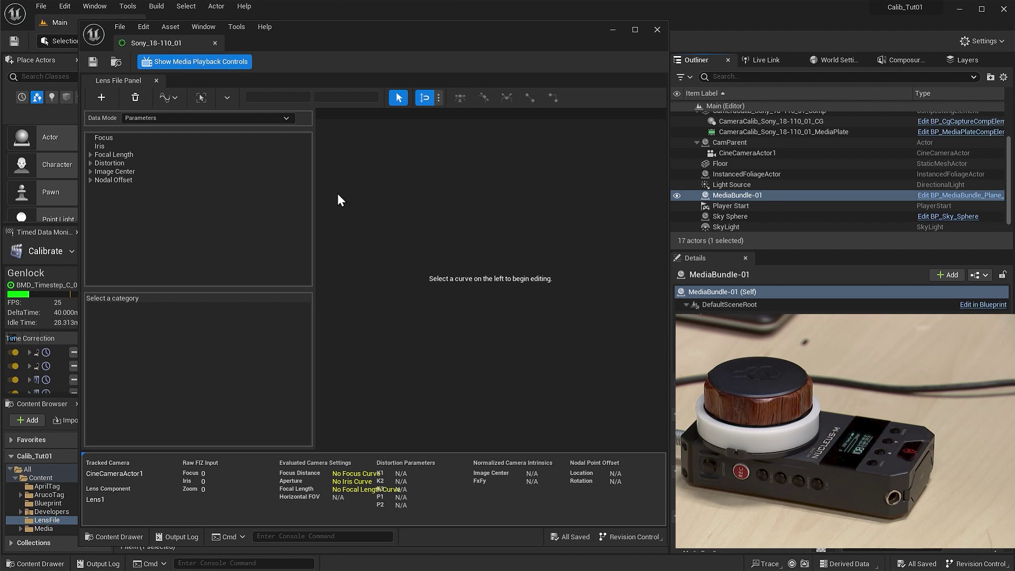
Add a first Focus curve point at raw 0 using the live focus encoder input
{"action": "left_click", "coordinate": [104, 139]}
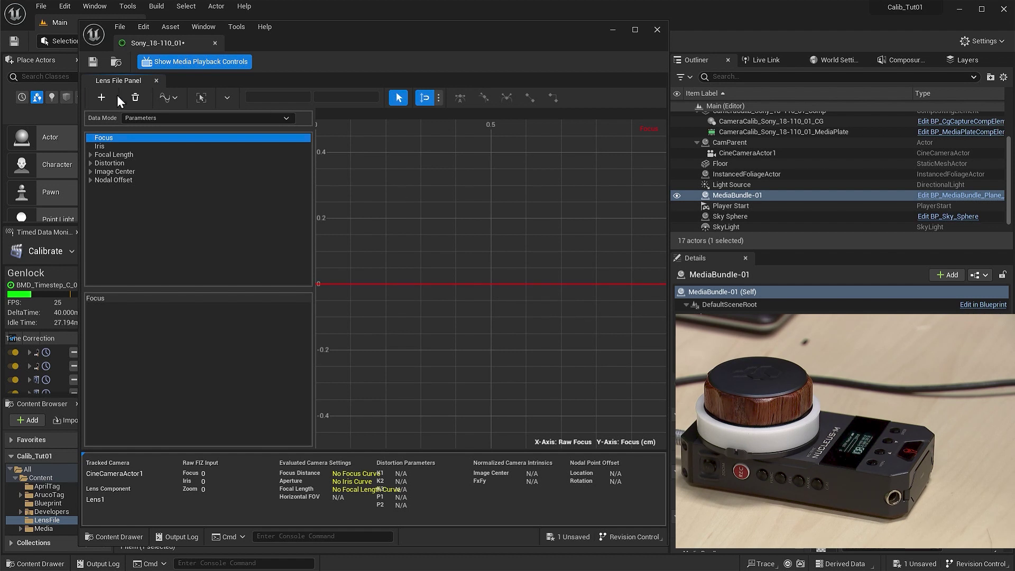
{"action": "left_click", "coordinate": [101, 97]}
{"action": "left_click_drag", "start_coordinate": [778, 192], "coordinate": [362, 113]}
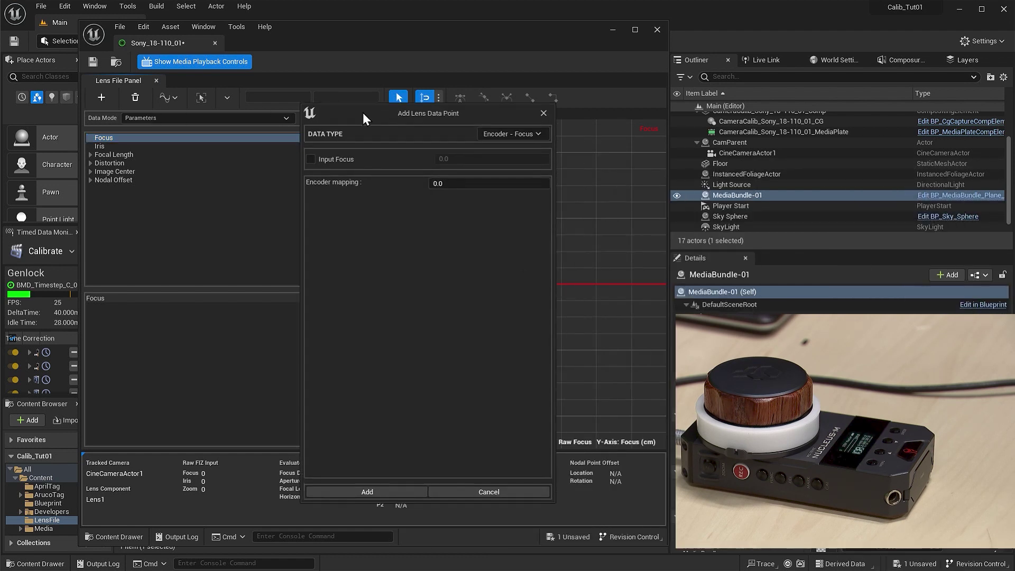
{"action": "left_click", "coordinate": [311, 159]}
{"action": "left_click", "coordinate": [447, 183]}
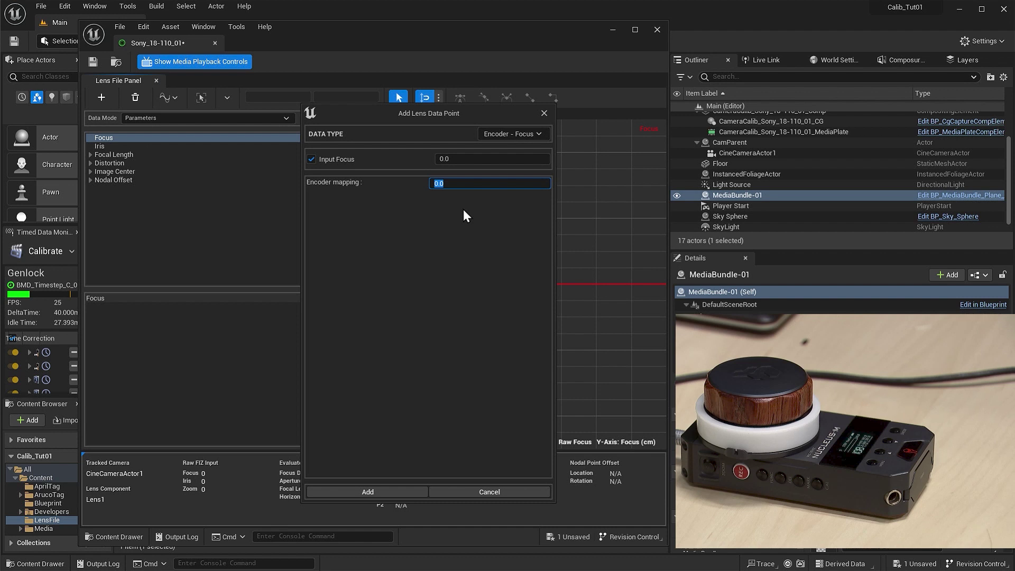
{"action": "left_click", "coordinate": [395, 492]}
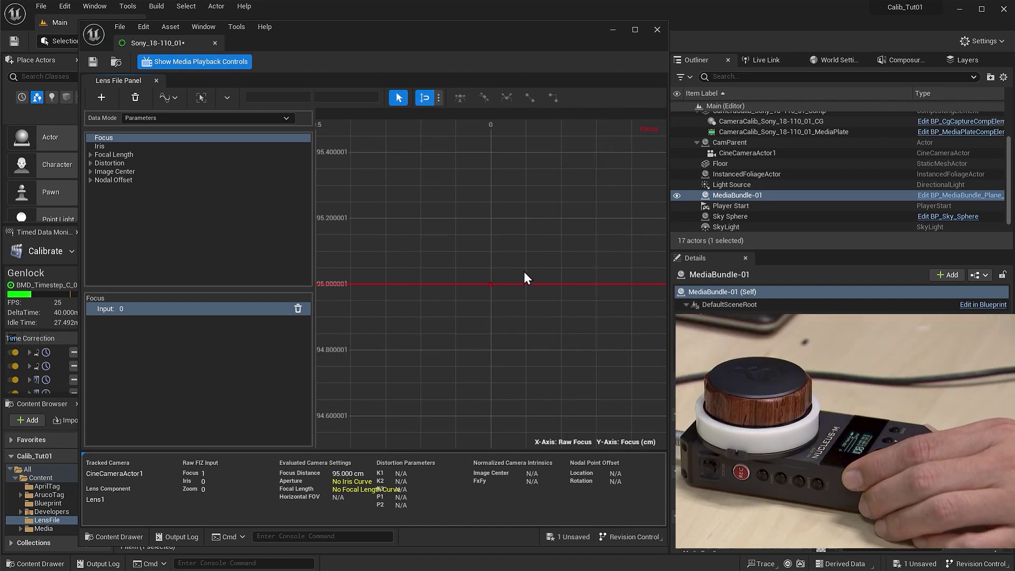
{"action": "scroll", "coordinate": [544, 259], "scroll_direction": "down", "scroll_amount": 4}
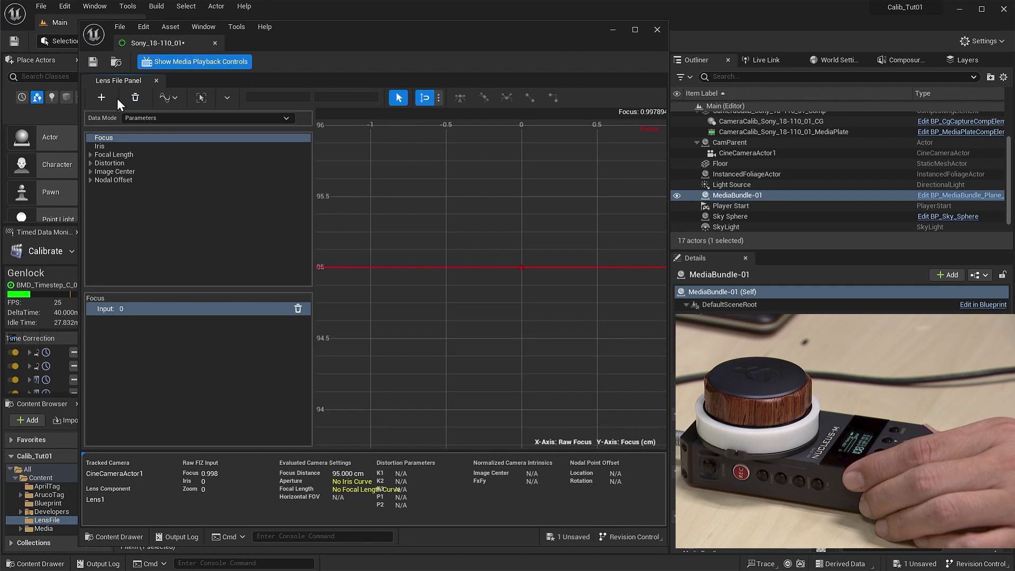
Add a second Focus point mapping raw 0.998 to 2000 cm
{"action": "left_click", "coordinate": [102, 97]}
{"action": "left_click", "coordinate": [892, 252]}
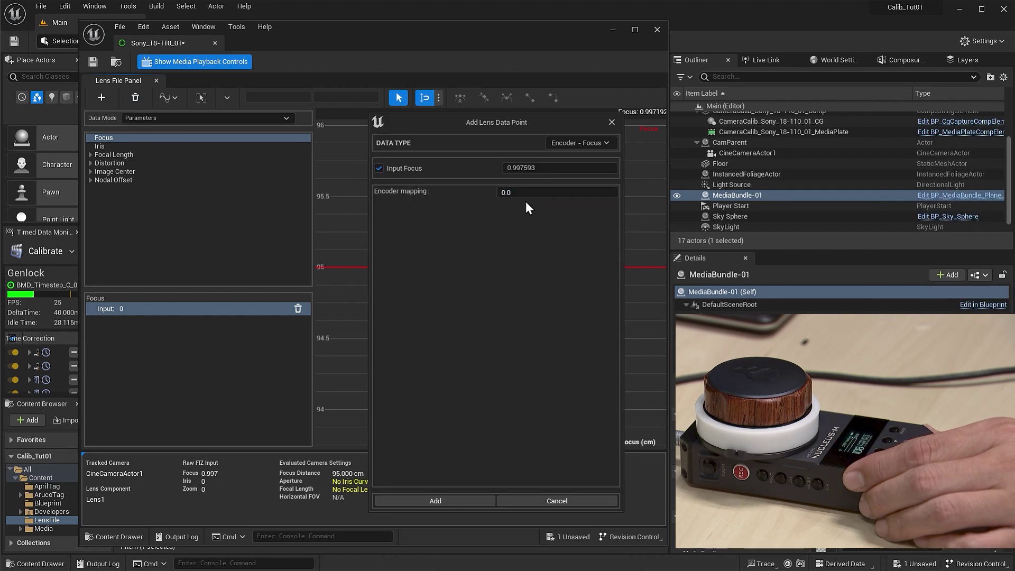
{"action": "left_click", "coordinate": [525, 194]}
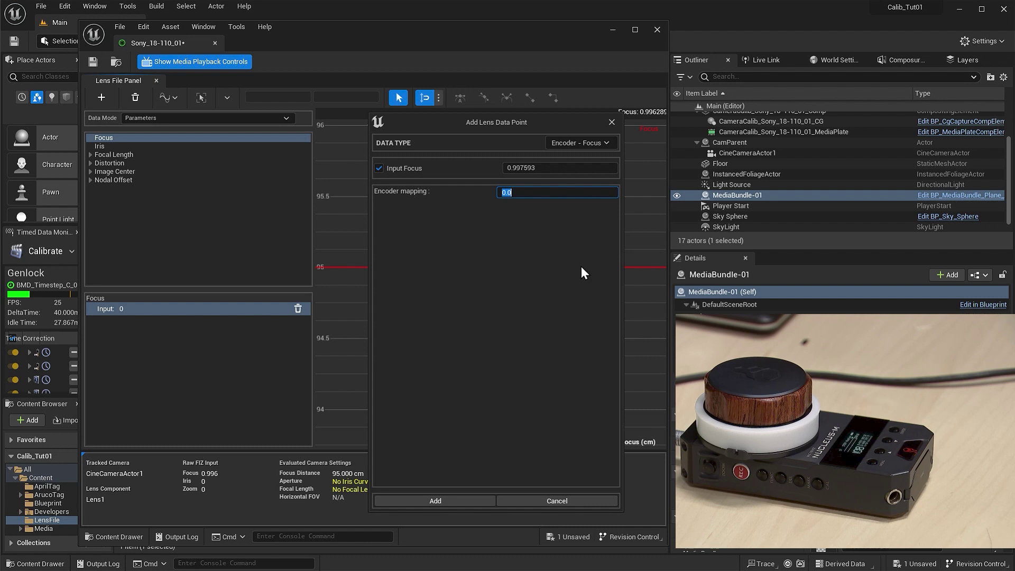
{"action": "type", "text": "2000"}
{"action": "left_click", "coordinate": [474, 500]}
{"action": "scroll", "coordinate": [572, 315], "scroll_direction": "down", "scroll_amount": 1}
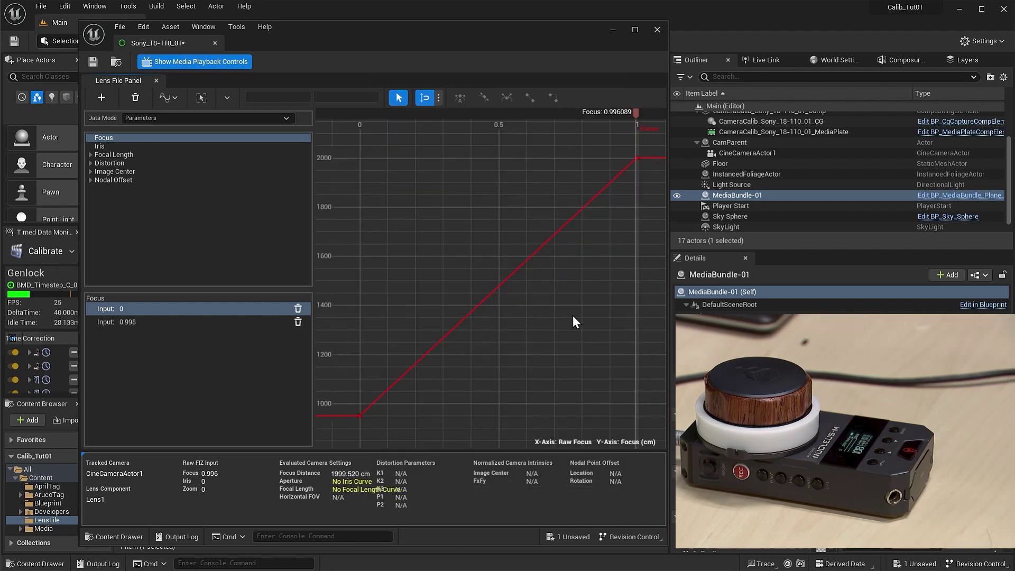
{"action": "left_click", "coordinate": [105, 147]}
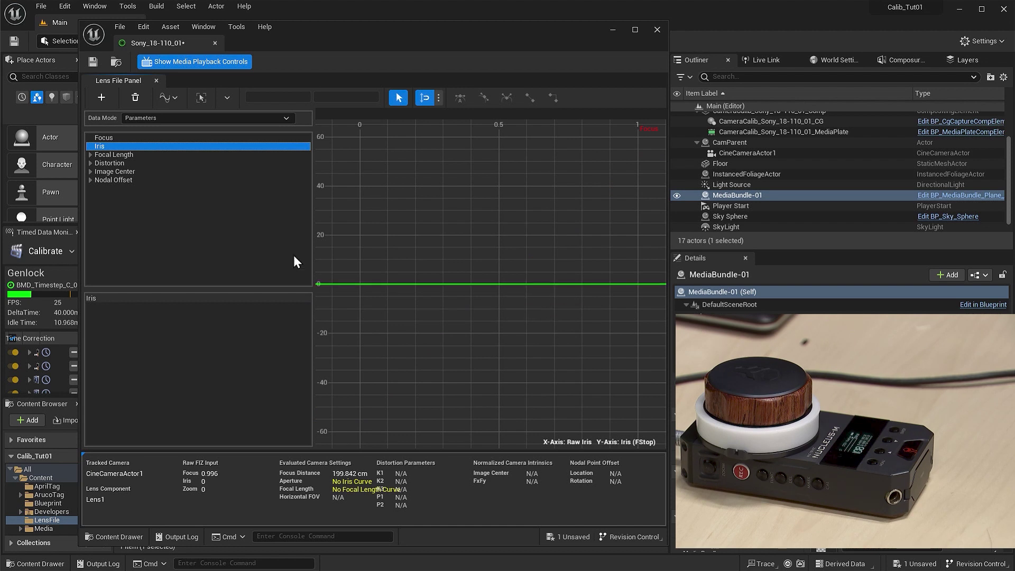
Add two Iris points mapping raw 0 to f/22 and raw 1 to f/3
{"action": "left_click", "coordinate": [101, 98]}
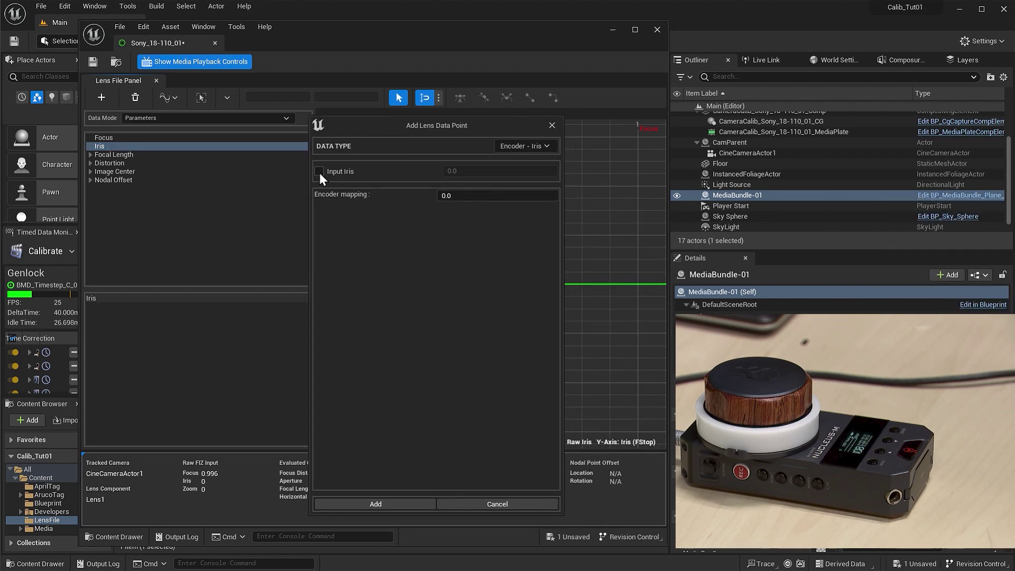
{"action": "left_click", "coordinate": [319, 172]}
{"action": "left_click", "coordinate": [454, 195]}
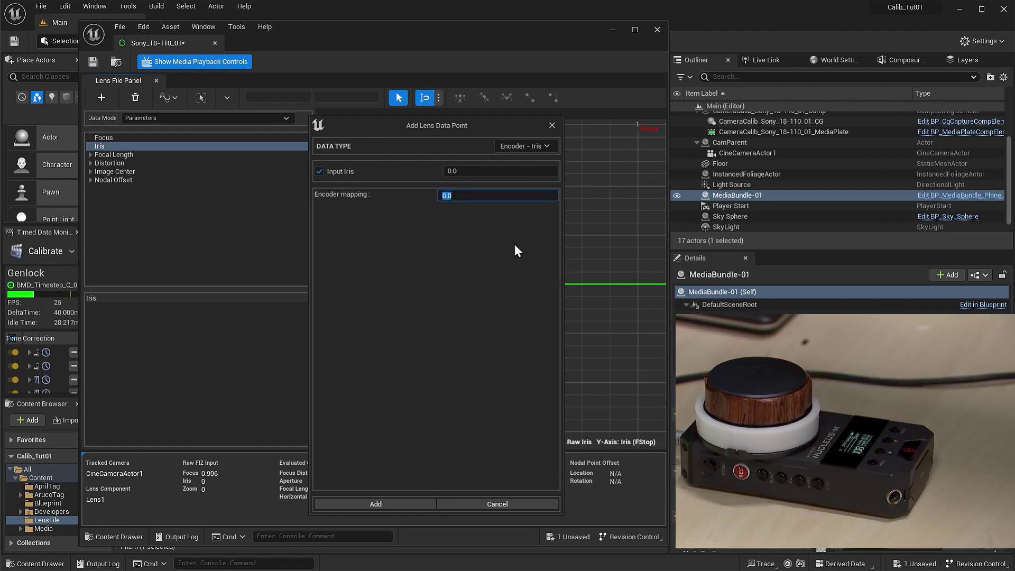
{"action": "type", "text": "22"}
{"action": "left_click", "coordinate": [377, 503]}
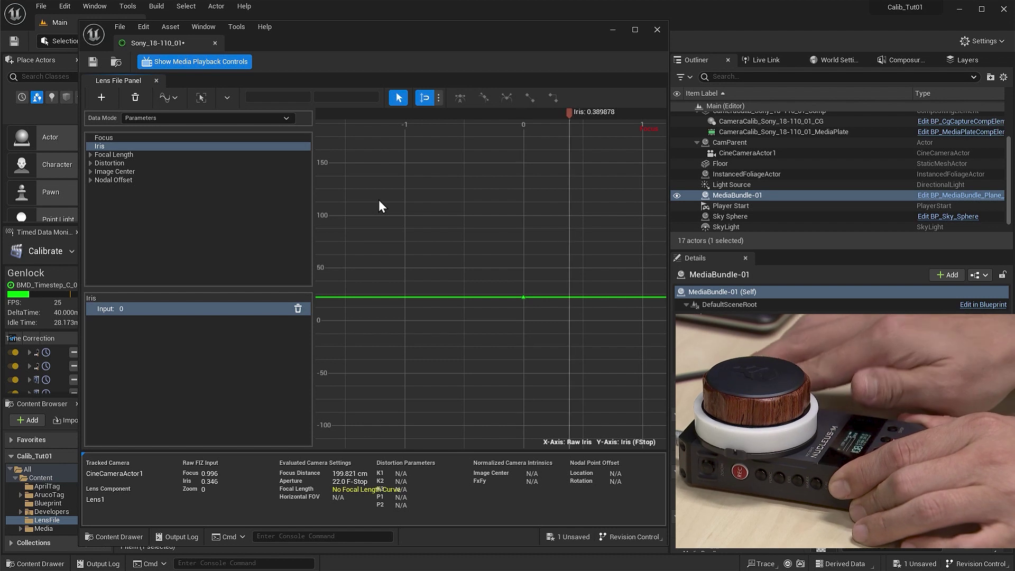
{"action": "left_click", "coordinate": [105, 99]}
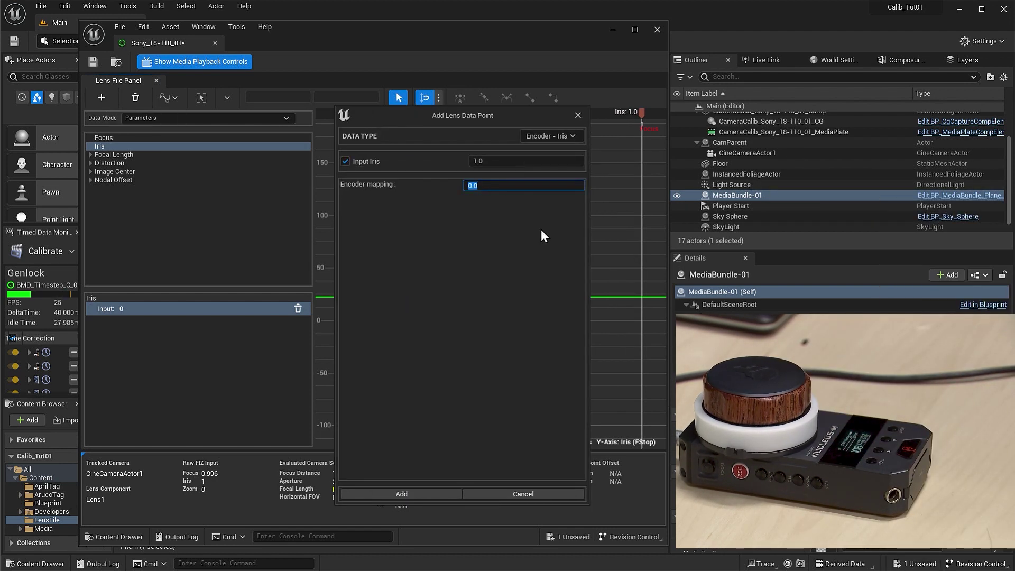
{"action": "type", "text": "3.5"}
{"action": "left_click", "coordinate": [435, 493]}
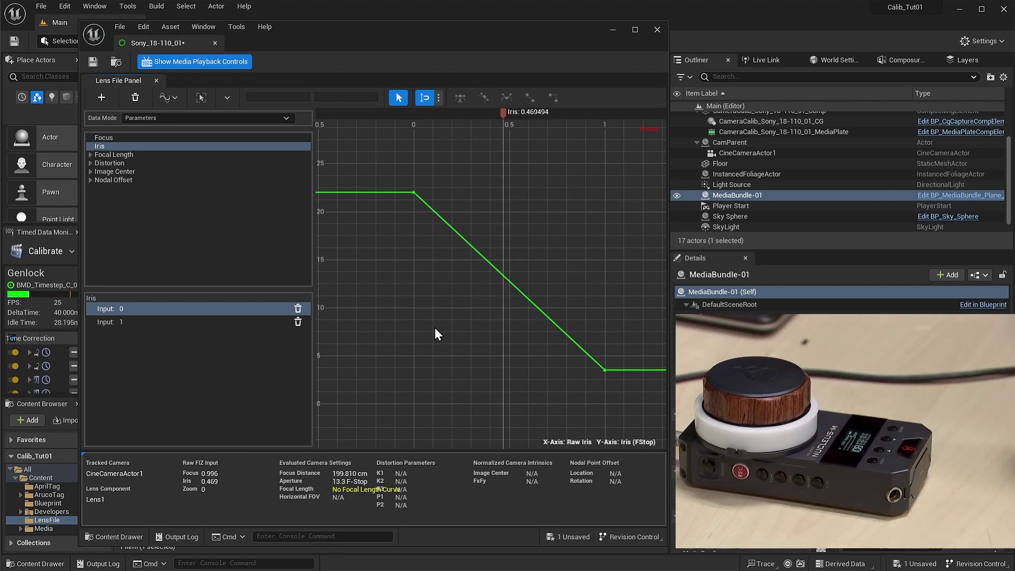
Open Calibration Steps and enter Sony_18-110 as the lens model
{"action": "left_click", "coordinate": [125, 156]}
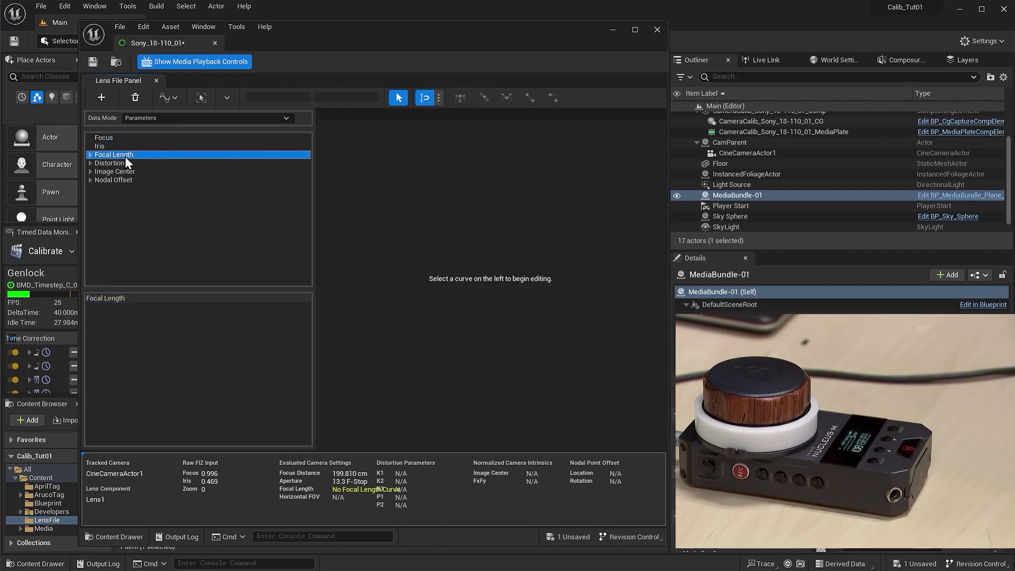
{"action": "left_click", "coordinate": [208, 29]}
{"action": "left_click", "coordinate": [227, 68]}
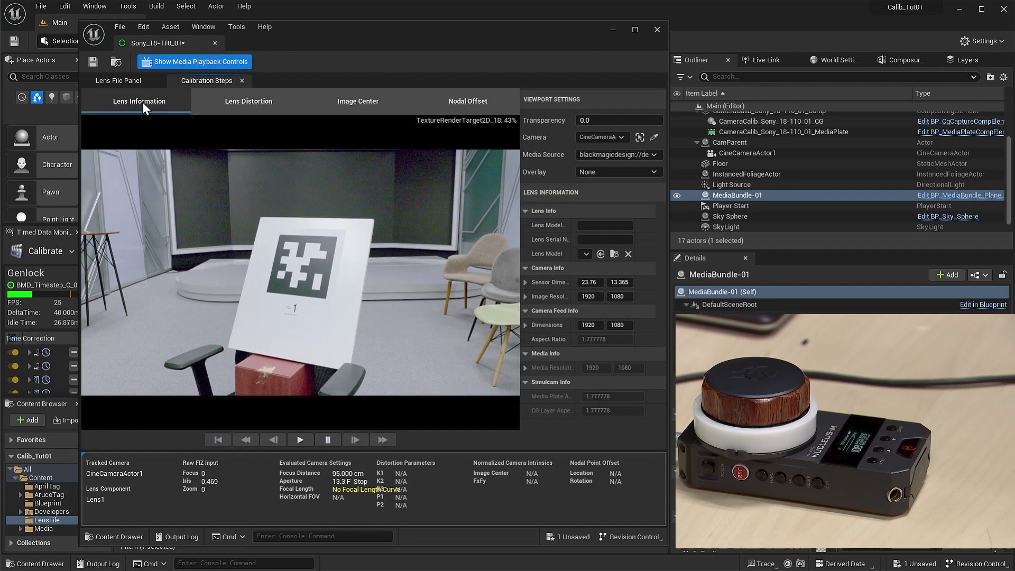
{"action": "left_click", "coordinate": [605, 225]}
{"action": "type", "text": "Sony"}
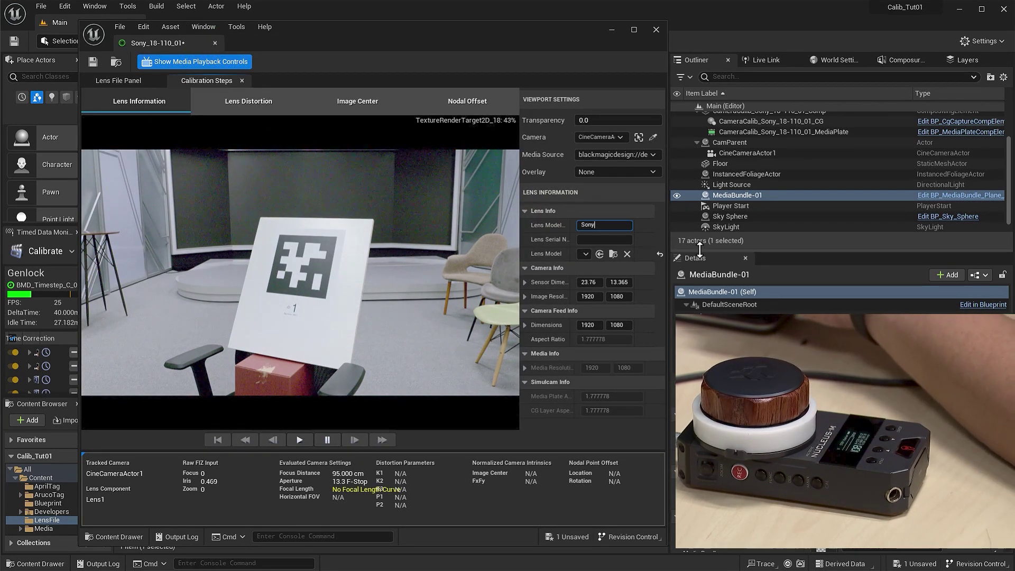
{"action": "type", "text": "_"}
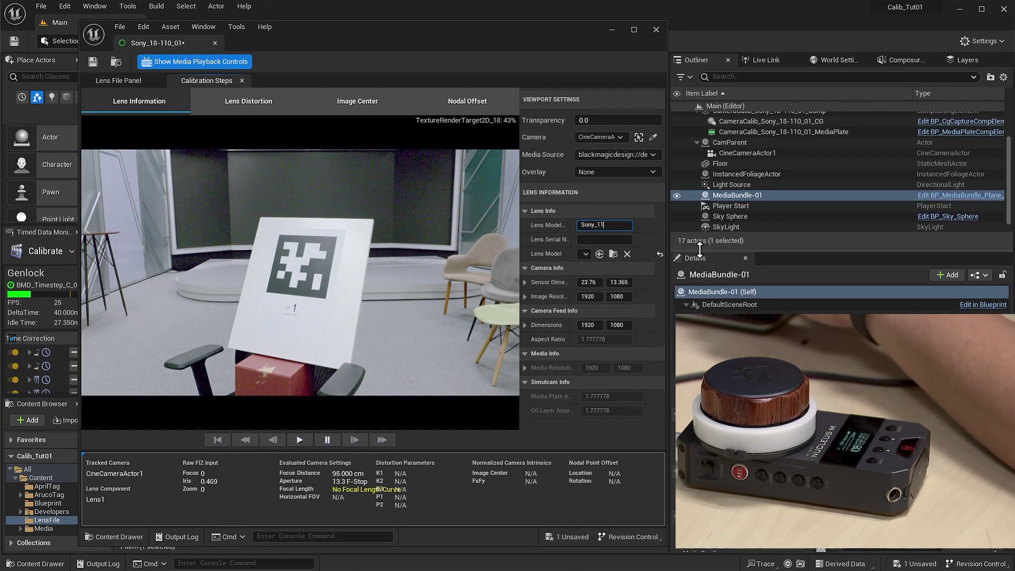
{"action": "type", "text": "18-110"}
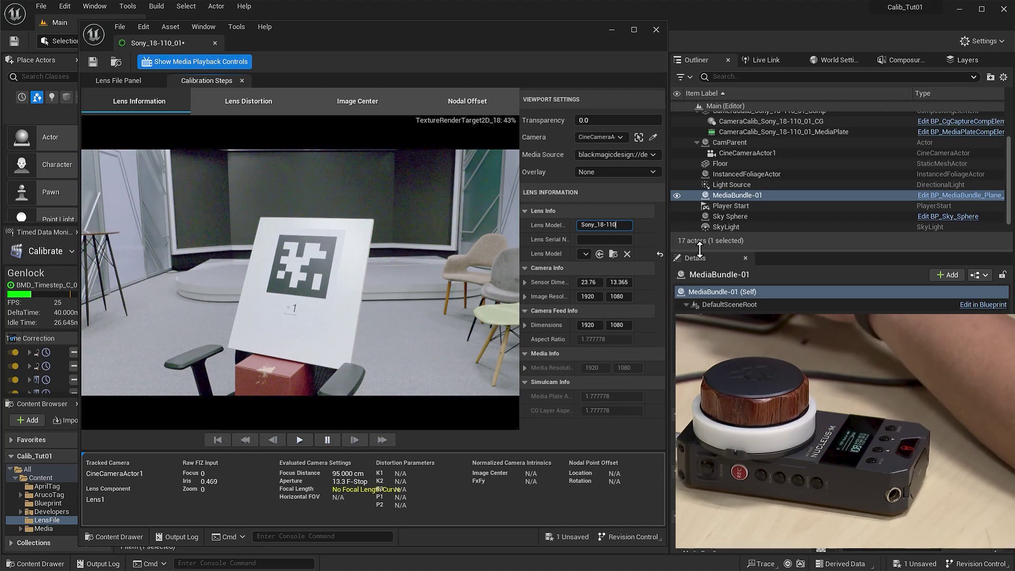
{"action": "key", "text": "Tab"}
Enter the lens serial number and sensor dimensions of 23.6 × 13.3
{"action": "type", "text": "12345"}
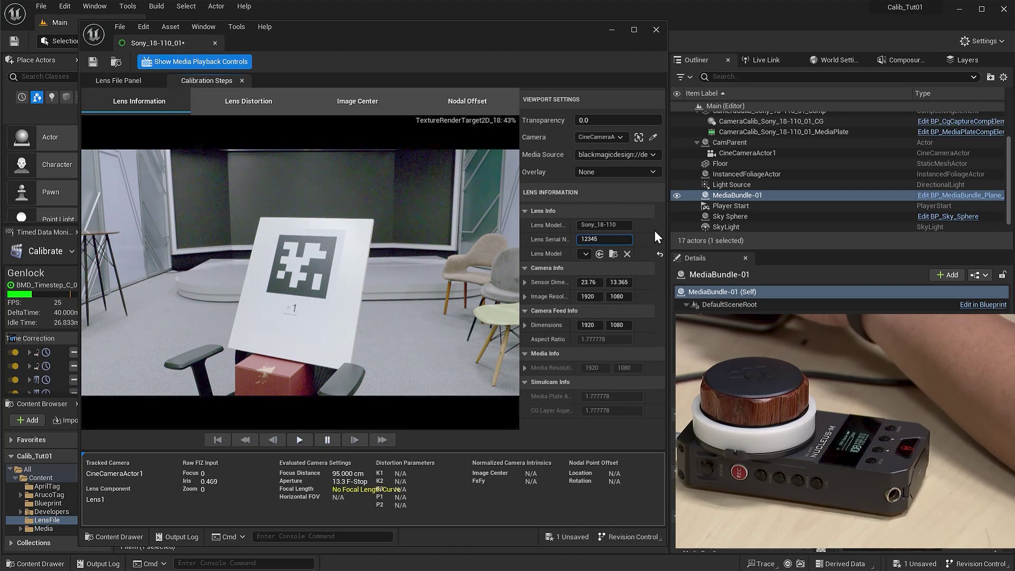
{"action": "left_click", "coordinate": [587, 281]}
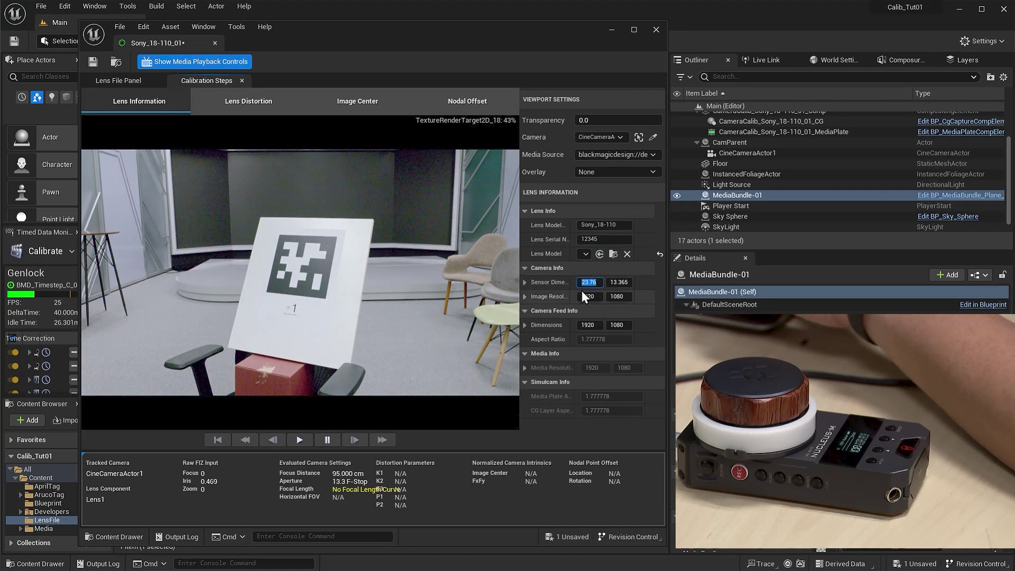
{"action": "type", "text": "23.6"}
{"action": "key", "text": "Tab"}
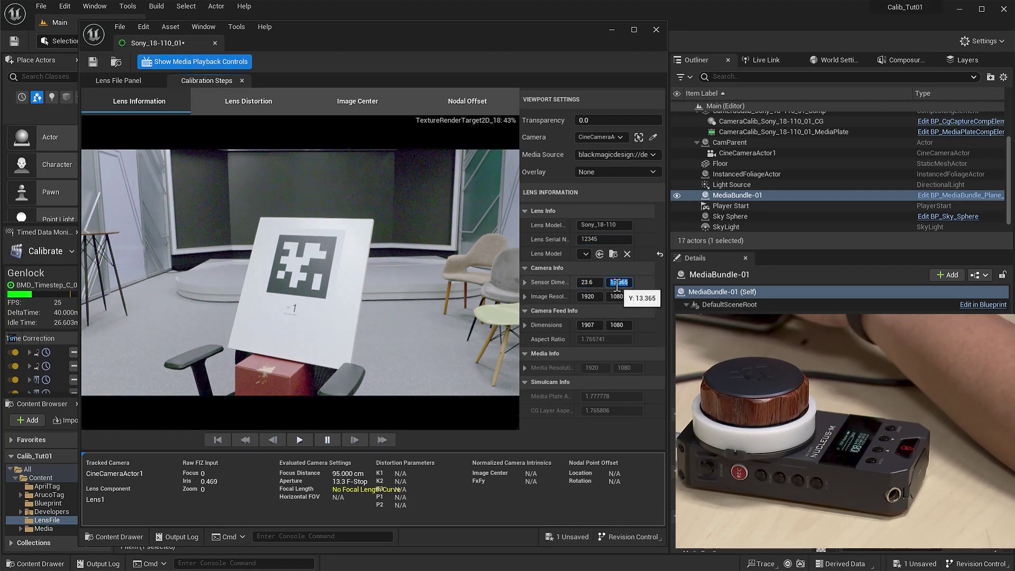
{"action": "type", "text": "13.3"}
{"action": "key", "text": "Return"}
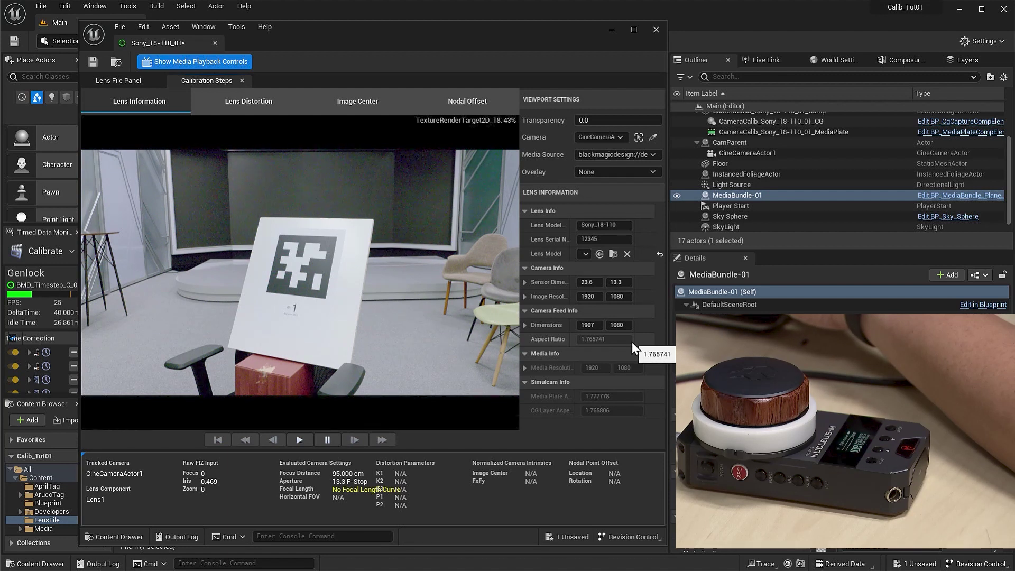
Add a Focal Length point at zoom 0 and drag its key down to 18 mm
{"action": "left_click", "coordinate": [128, 81]}
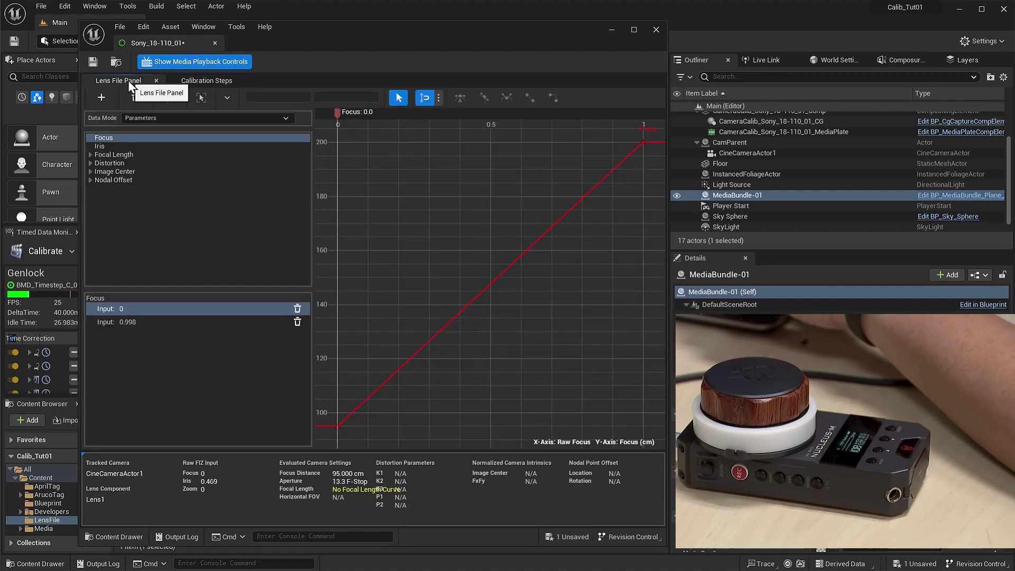
{"action": "left_click", "coordinate": [119, 156]}
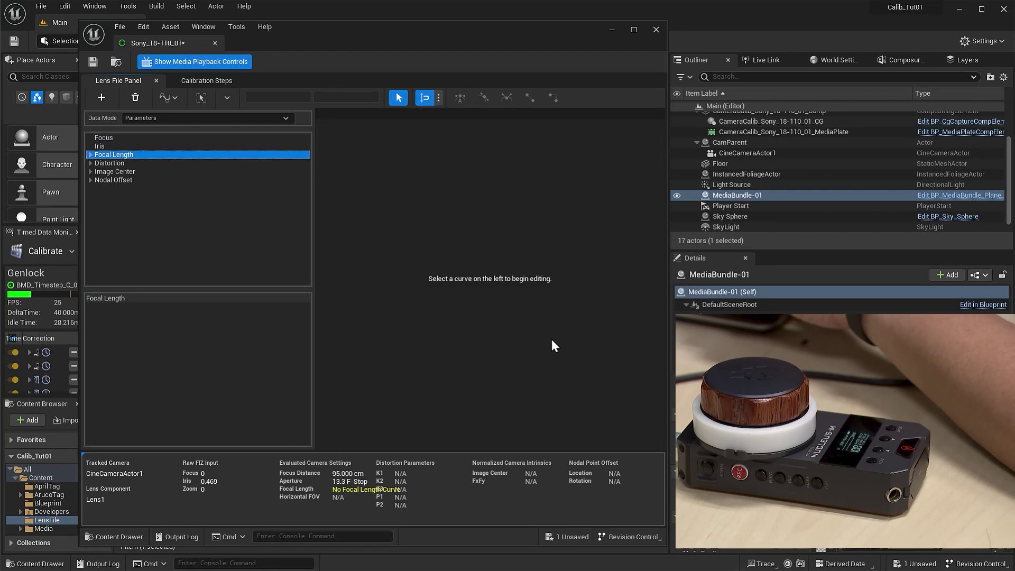
{"action": "left_click", "coordinate": [102, 98]}
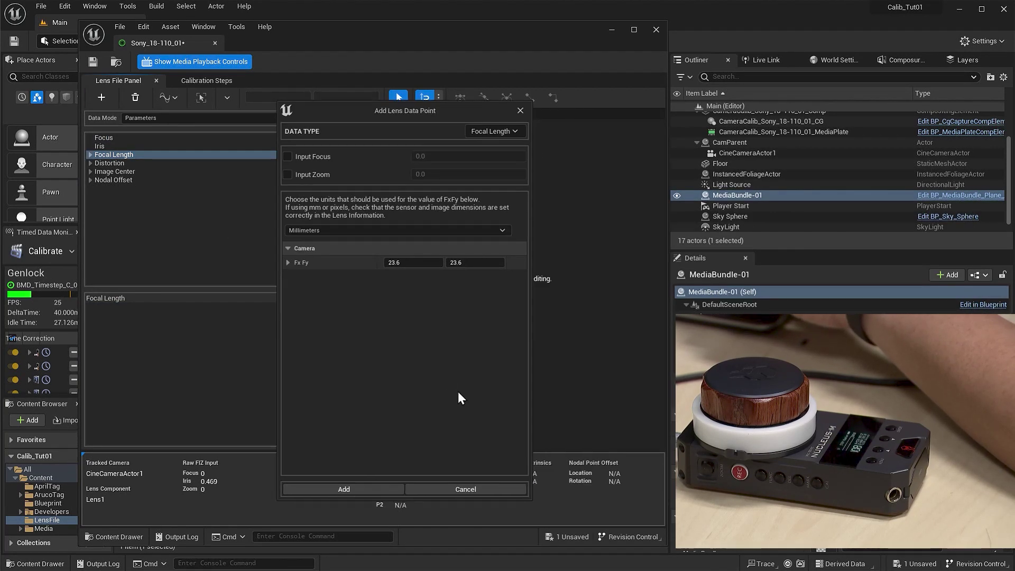
{"action": "left_click", "coordinate": [287, 174]}
{"action": "left_click", "coordinate": [287, 157]}
{"action": "left_click", "coordinate": [365, 490]}
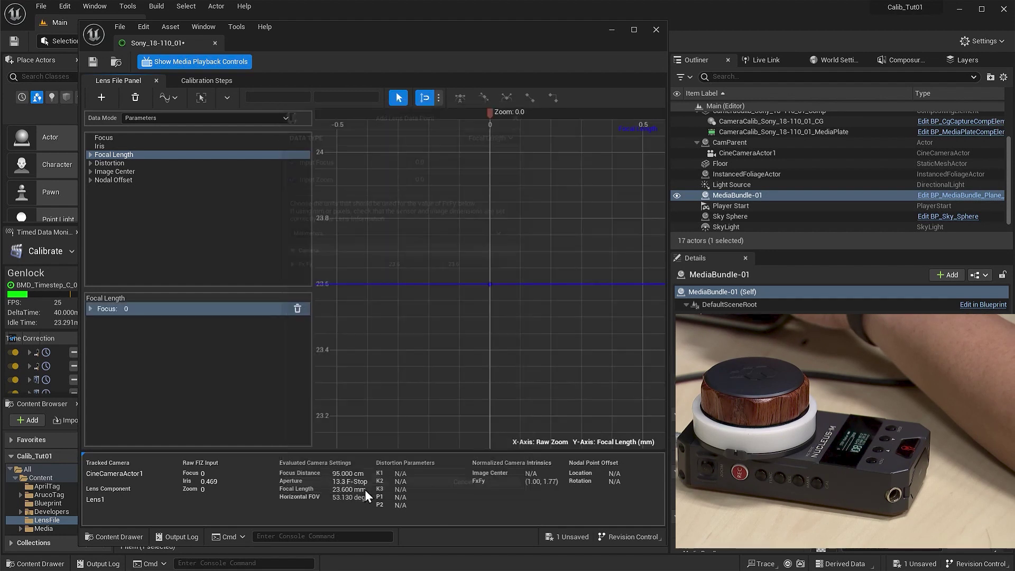
{"action": "left_click", "coordinate": [491, 284]}
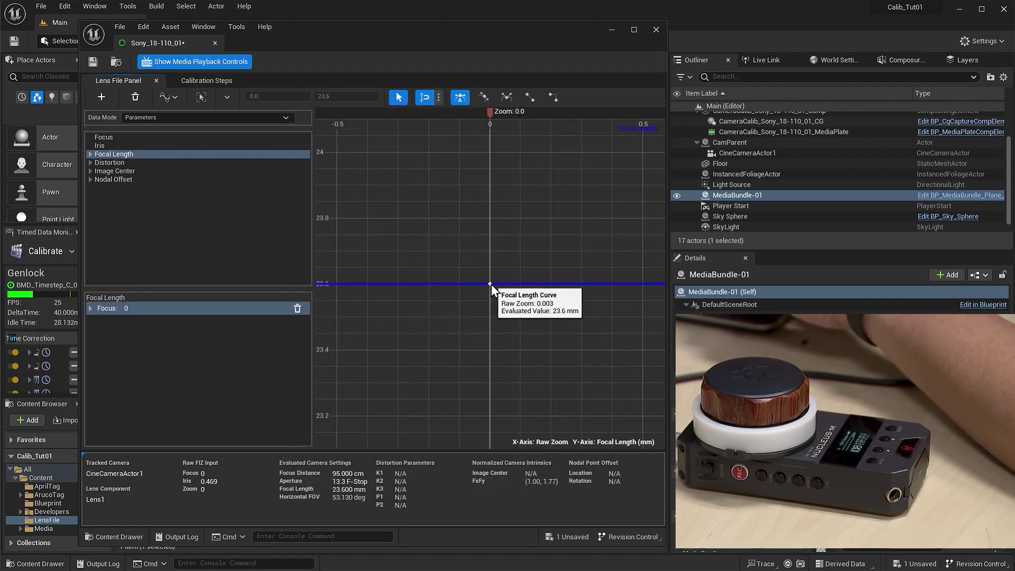
{"action": "scroll", "coordinate": [491, 284], "scroll_direction": "down", "scroll_amount": 8}
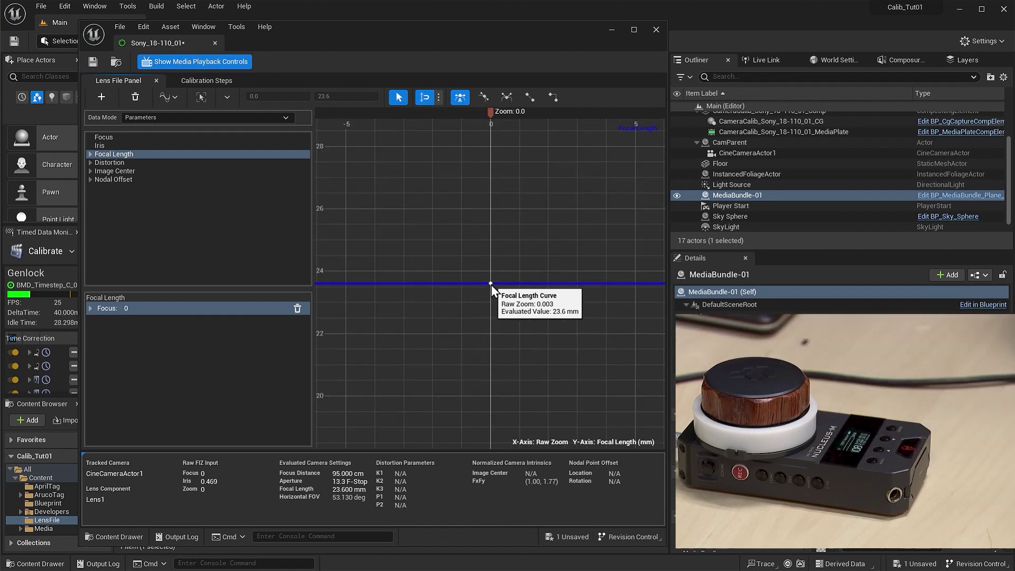
{"action": "scroll", "coordinate": [490, 285], "scroll_direction": "down", "scroll_amount": 1}
{"action": "left_click_drag", "start_coordinate": [491, 285], "coordinate": [493, 404]}
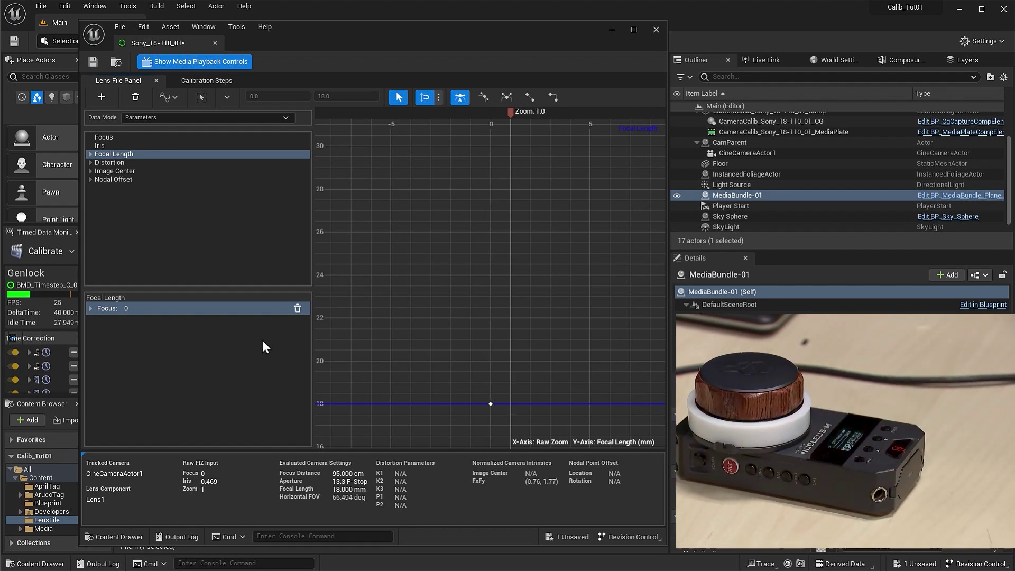
Add a second Focal Length point at zoom 1 and raise its key to 115 mm
{"action": "left_click", "coordinate": [101, 97]}
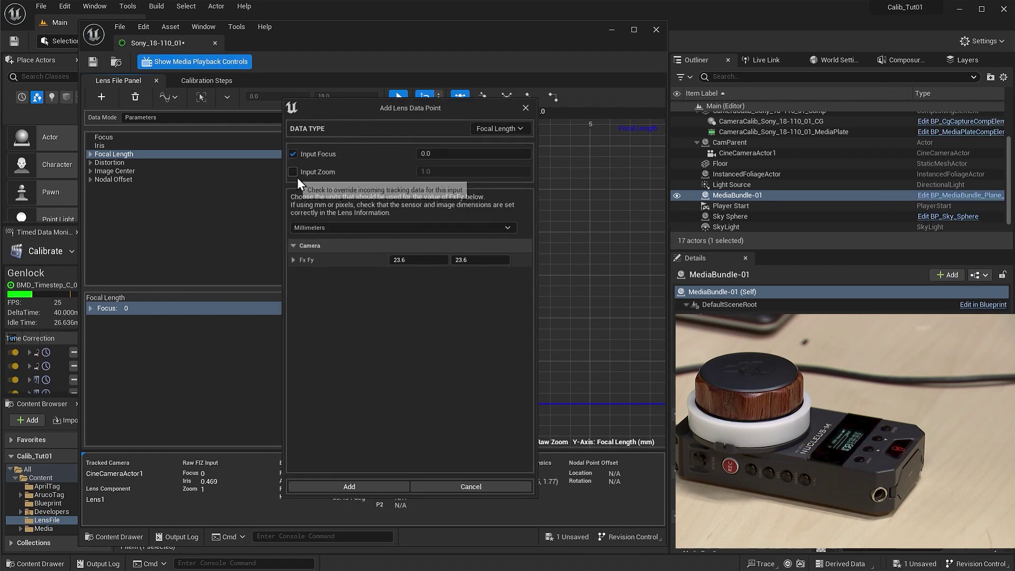
{"action": "left_click", "coordinate": [293, 172]}
{"action": "left_click", "coordinate": [375, 486]}
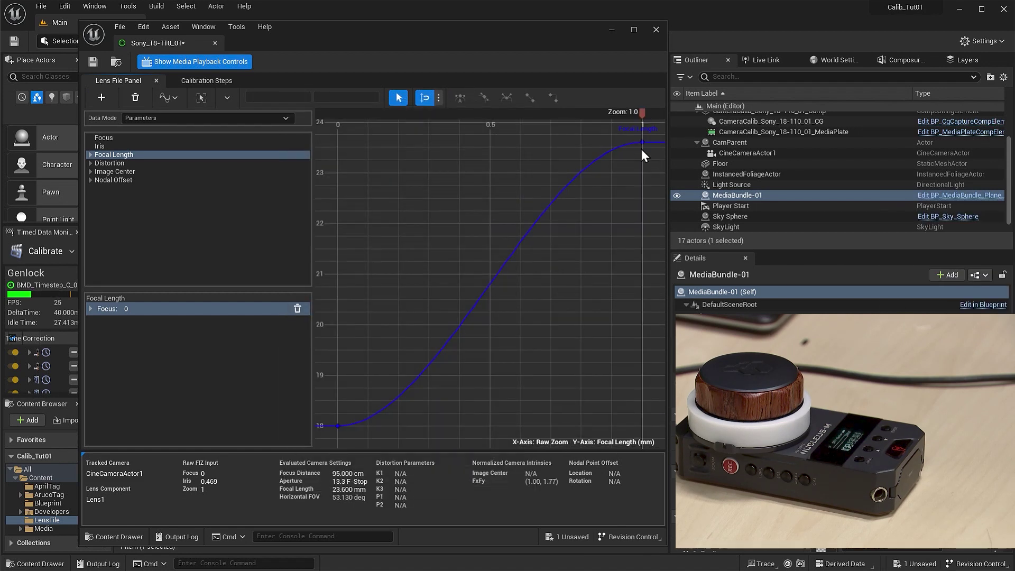
{"action": "scroll", "coordinate": [594, 254], "scroll_direction": "down", "scroll_amount": 5}
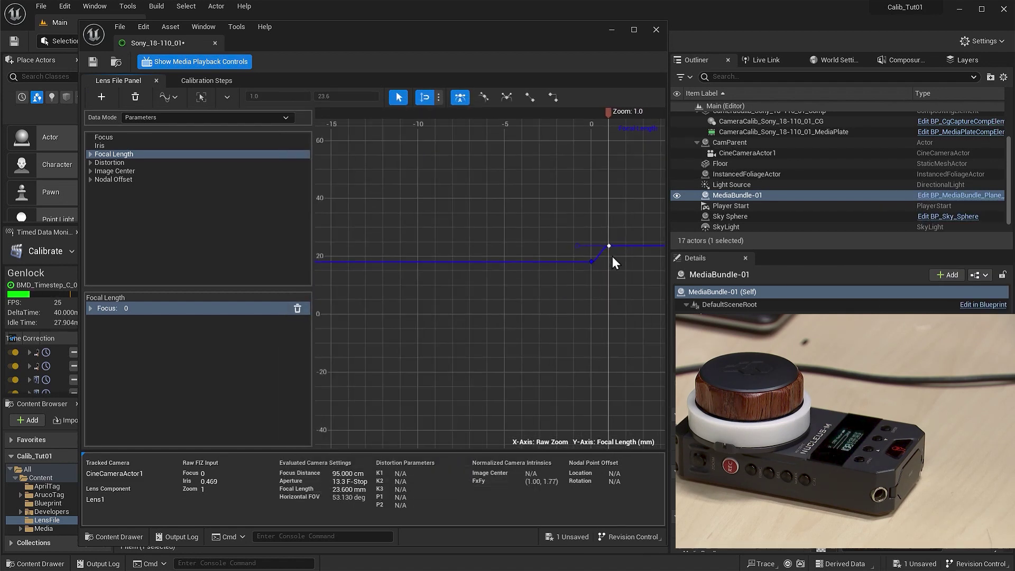
{"action": "left_click_drag", "start_coordinate": [609, 249], "coordinate": [612, 139]}
{"action": "key", "text": "f"}
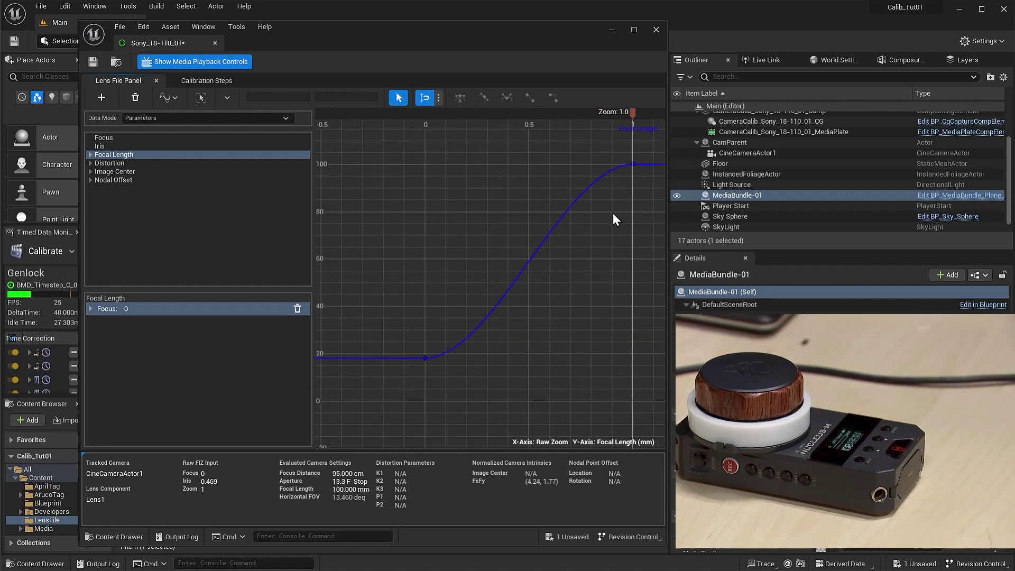
{"action": "mouse_move", "coordinate": [630, 174]}
{"action": "mouse_move", "coordinate": [630, 174]}
{"action": "left_mouse_down"}
{"action": "mouse_move", "coordinate": [631, 139]}
{"action": "mouse_move", "coordinate": [629, 183]}
{"action": "left_mouse_up"}
{"action": "key", "text": "f"}
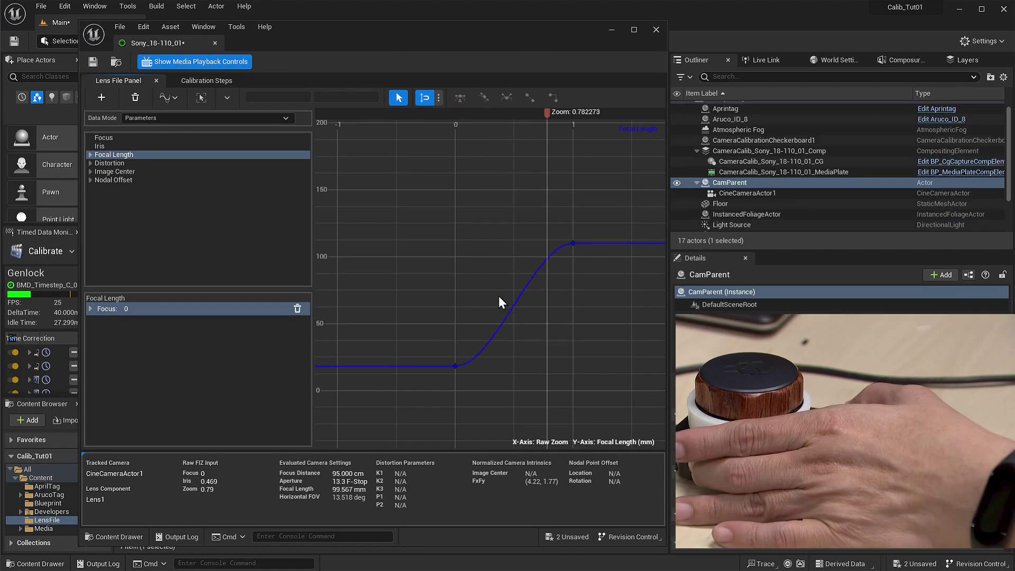
Review the lens information and Iris curve, then move the Lens editor aside
{"action": "left_click", "coordinate": [207, 80]}
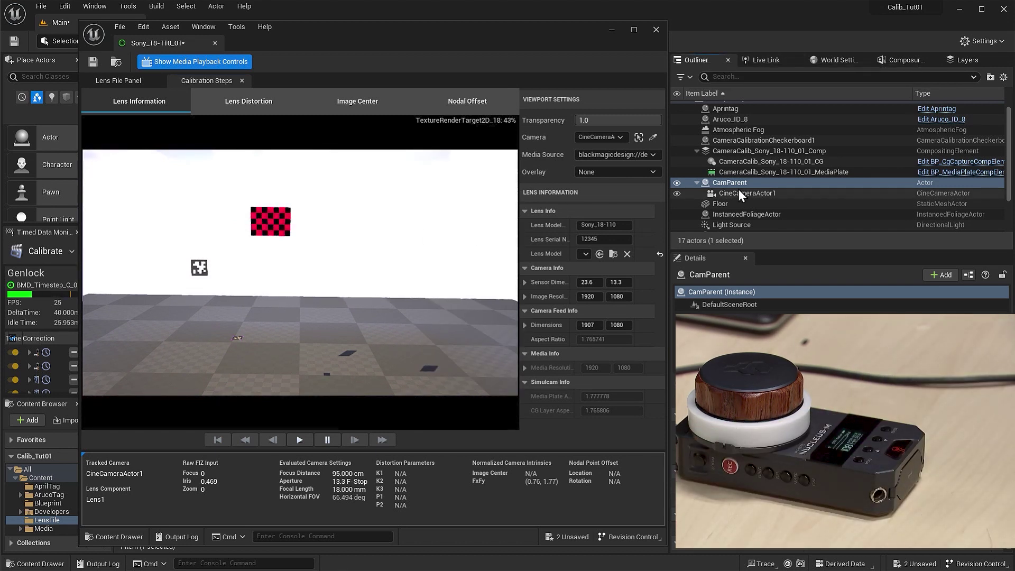
{"action": "left_click", "coordinate": [118, 80]}
{"action": "left_click", "coordinate": [98, 146]}
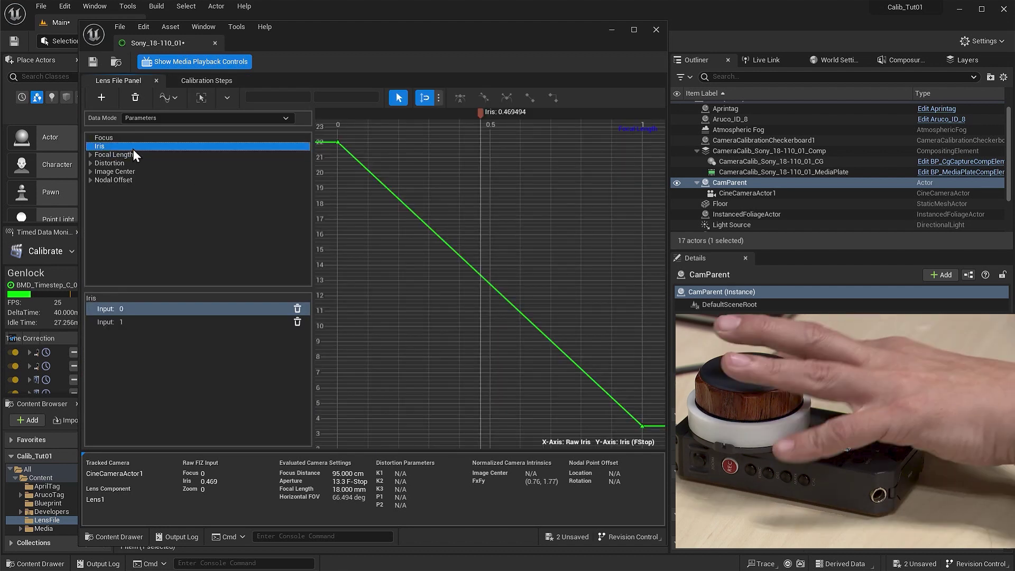
{"action": "left_click_drag", "start_coordinate": [573, 31], "coordinate": [372, 120]}
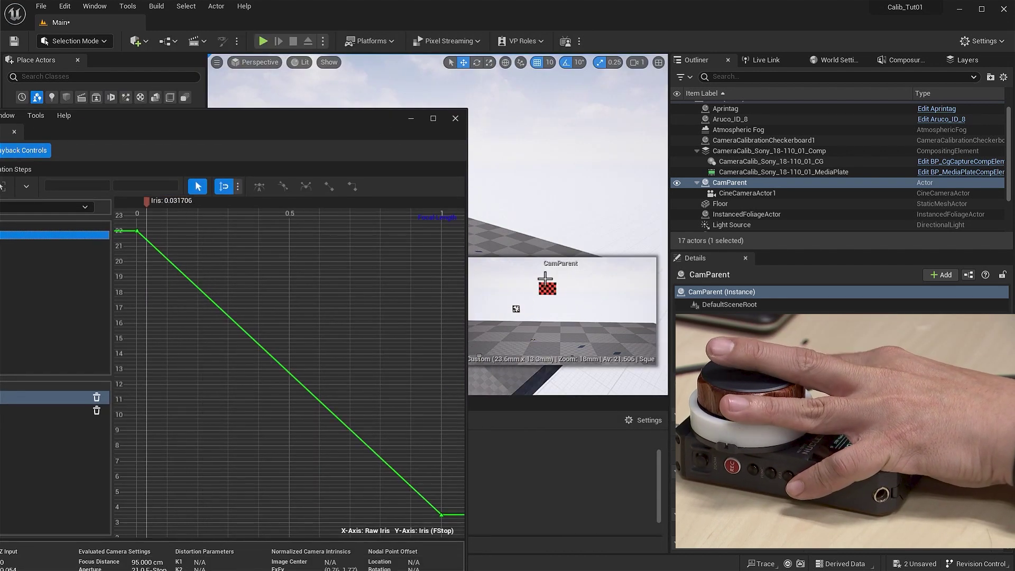
{"action": "scroll", "coordinate": [795, 145], "scroll_direction": "up", "scroll_amount": 1}
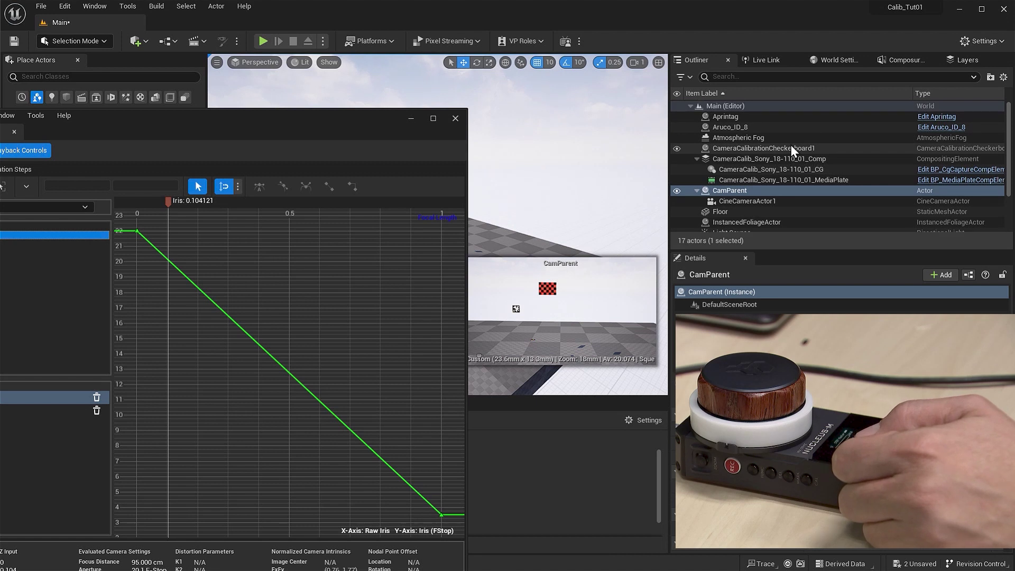
{"action": "left_click_drag", "start_coordinate": [335, 119], "coordinate": [459, 102]}
Place a Post Process Volume from the Visual Effects actors into the level
{"action": "left_click", "coordinate": [534, 102]}
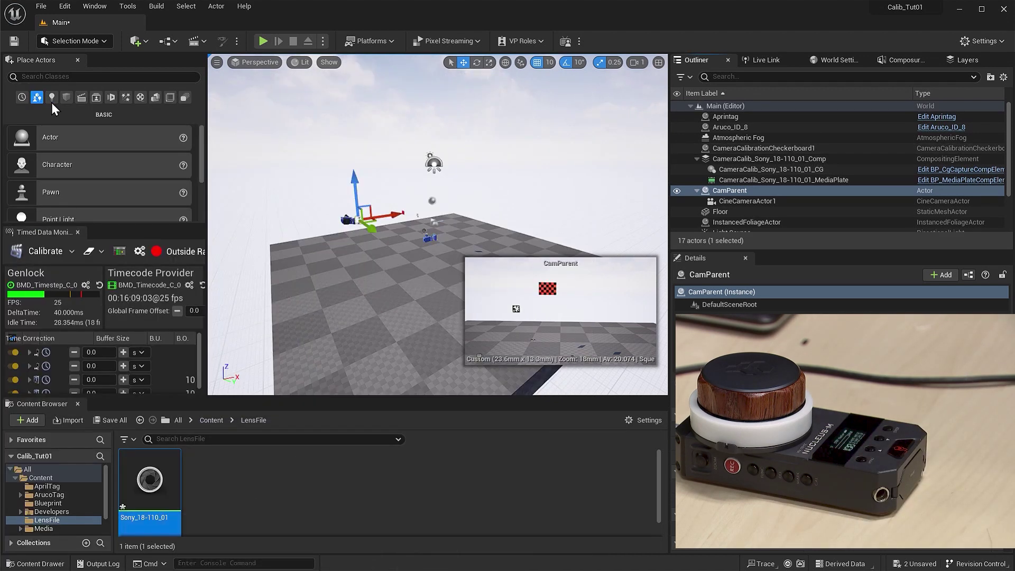
{"action": "left_click", "coordinate": [100, 100]}
{"action": "left_click", "coordinate": [111, 100]}
{"action": "left_click", "coordinate": [126, 99]}
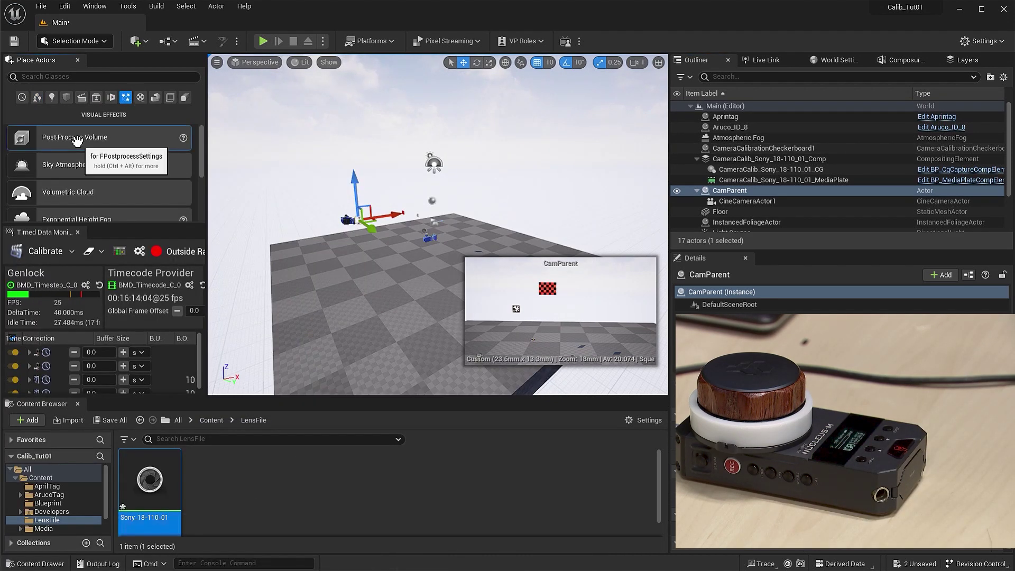
{"action": "left_click_drag", "start_coordinate": [76, 140], "coordinate": [406, 252]}
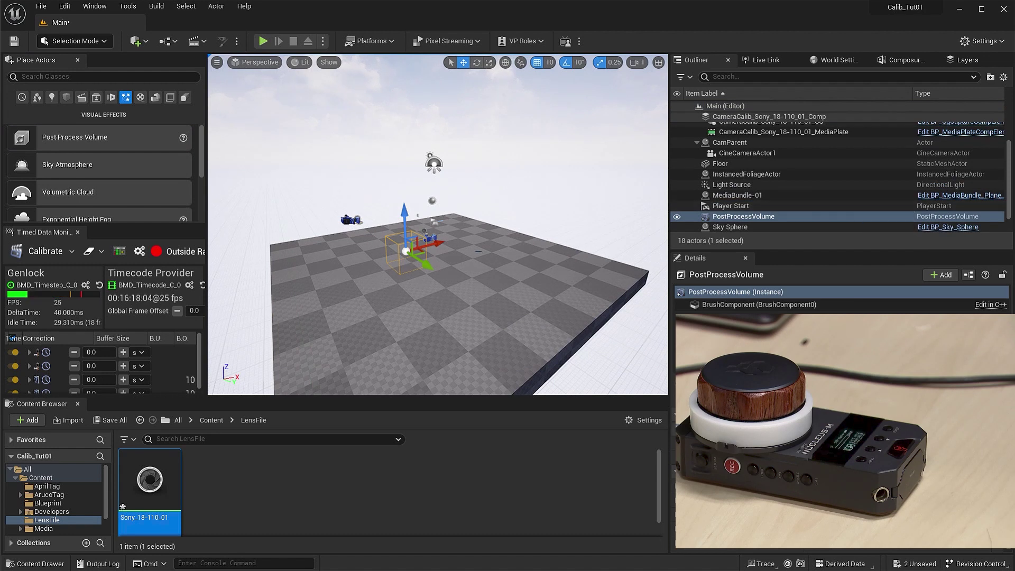
Set the volume's Metering Mode to Manual and Exposure Compensation to 9.5
{"action": "scroll", "coordinate": [847, 425], "scroll_direction": "down", "scroll_amount": 5}
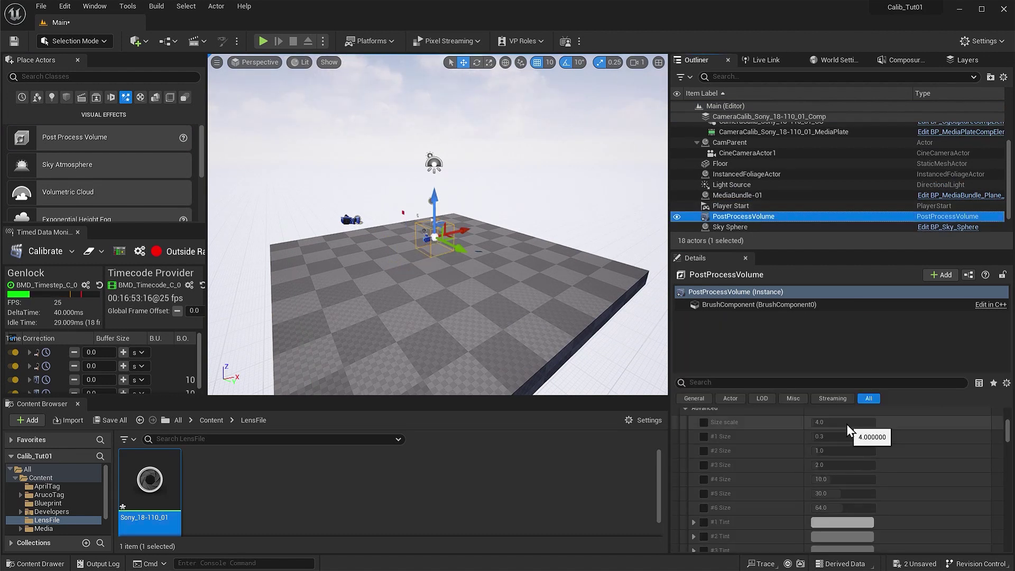
{"action": "scroll", "coordinate": [846, 423], "scroll_direction": "down", "scroll_amount": 4}
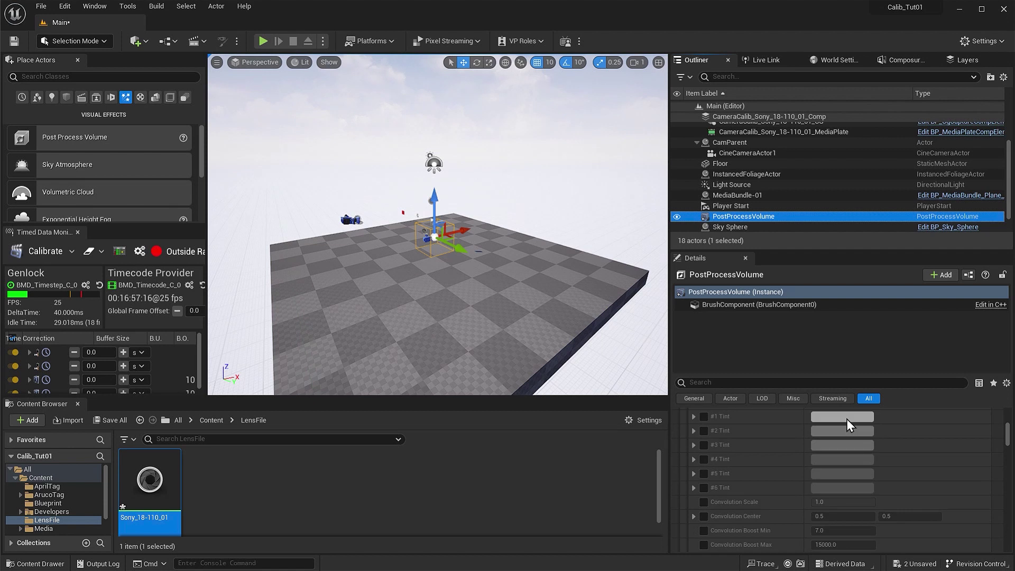
{"action": "scroll", "coordinate": [846, 419], "scroll_direction": "down", "scroll_amount": 5}
{"action": "left_click", "coordinate": [696, 432]}
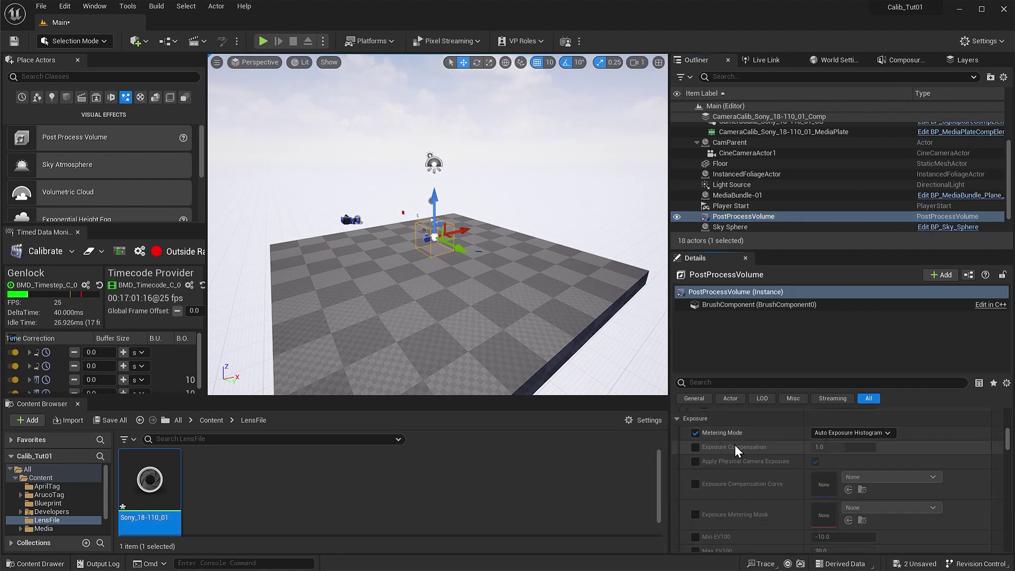
{"action": "left_click", "coordinate": [695, 447]}
{"action": "left_click", "coordinate": [849, 433]}
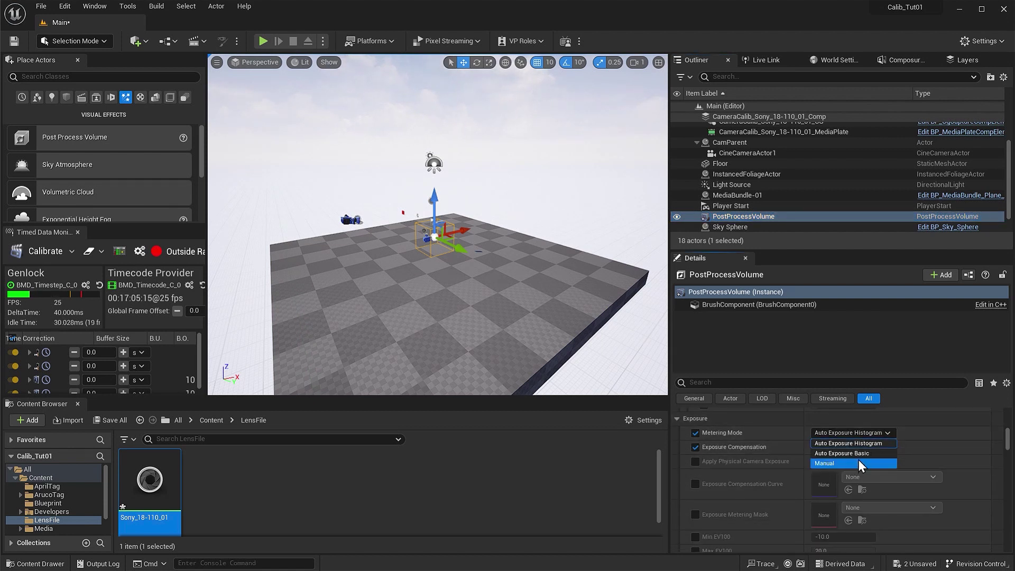
{"action": "left_click", "coordinate": [854, 463]}
{"action": "left_click", "coordinate": [843, 447]}
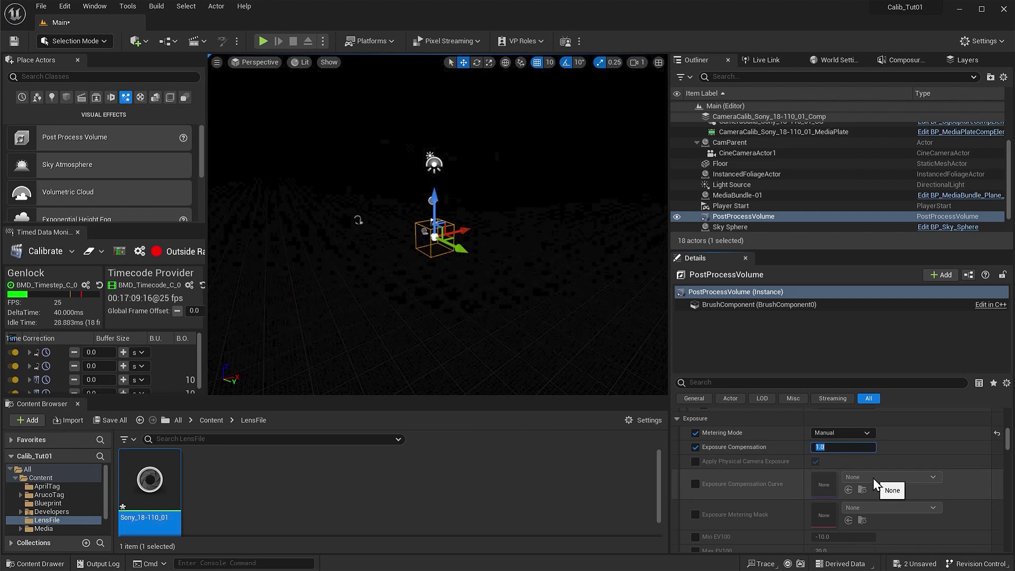
{"action": "type", "text": "9"}
{"action": "key", "text": "Return"}
{"action": "type", "text": "9.5"}
{"action": "key", "text": "Return"}
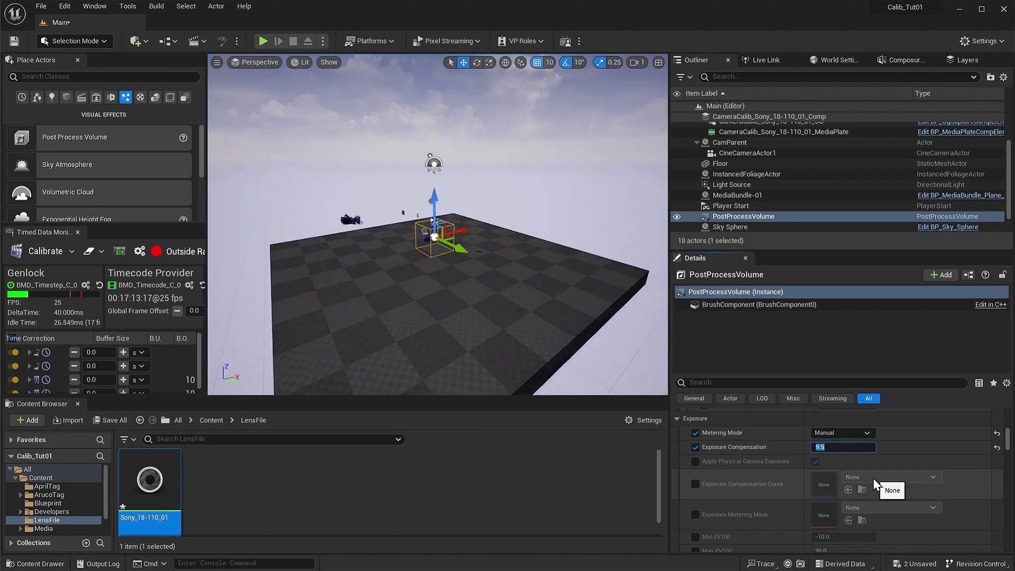
Reopen Sony_18-110_01 to check it, then close its editor and save the lens file
{"action": "double_click", "coordinate": [151, 478]}
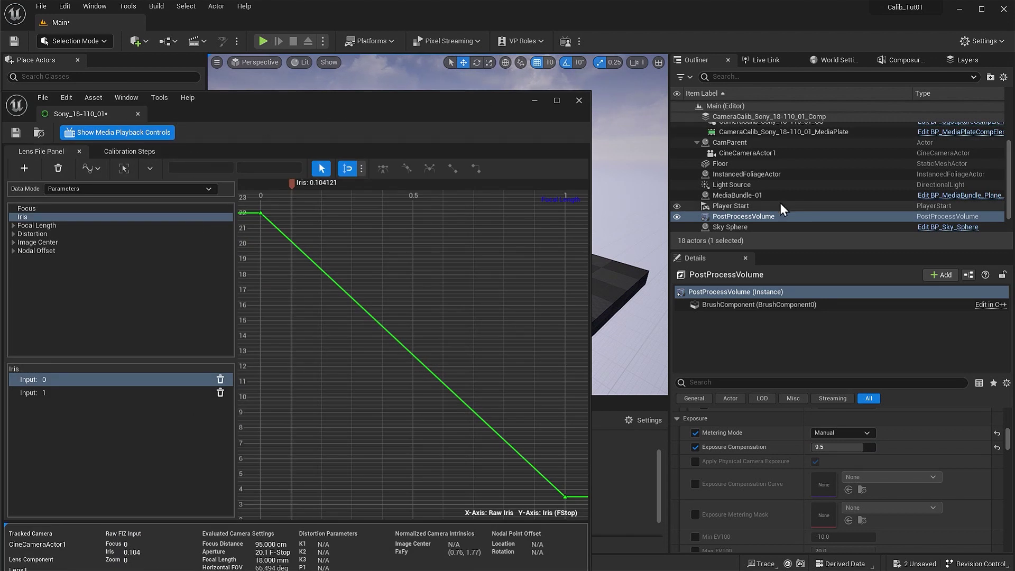
{"action": "left_click", "coordinate": [747, 153]}
{"action": "left_click_drag", "start_coordinate": [479, 109], "coordinate": [367, 37]}
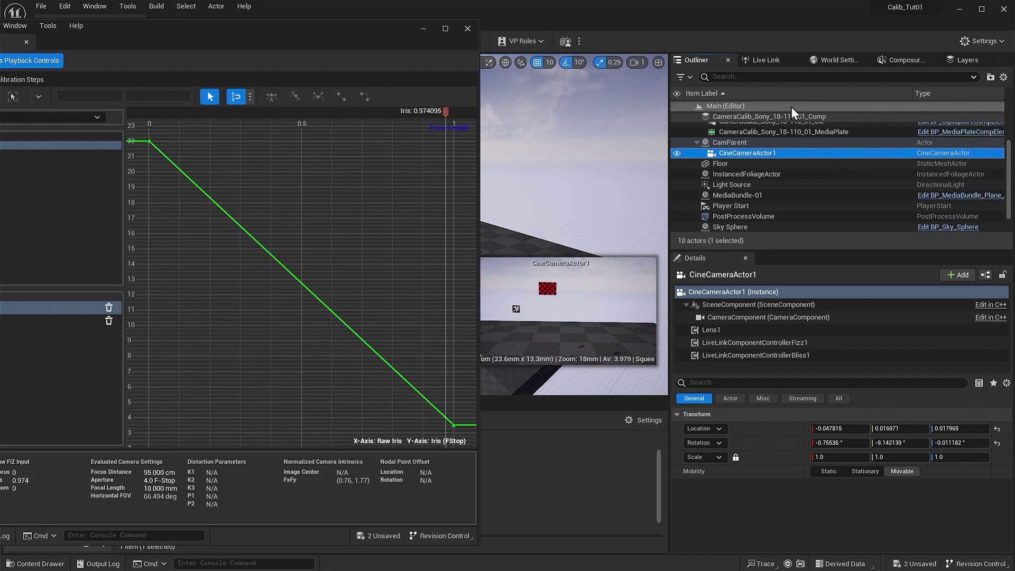
{"action": "left_click", "coordinate": [744, 216]}
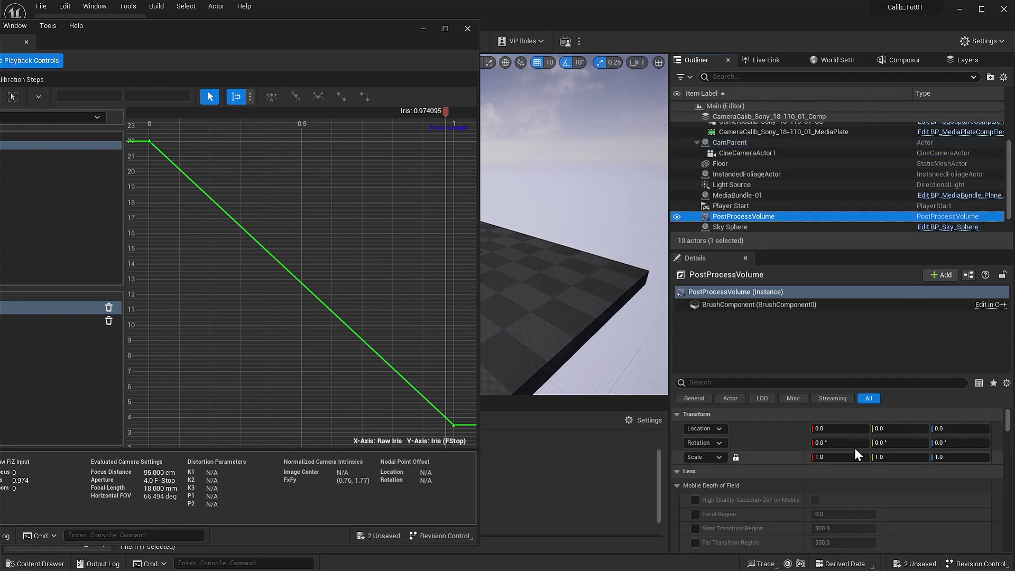
{"action": "left_click", "coordinate": [467, 29]}
{"action": "left_click", "coordinate": [478, 515]}
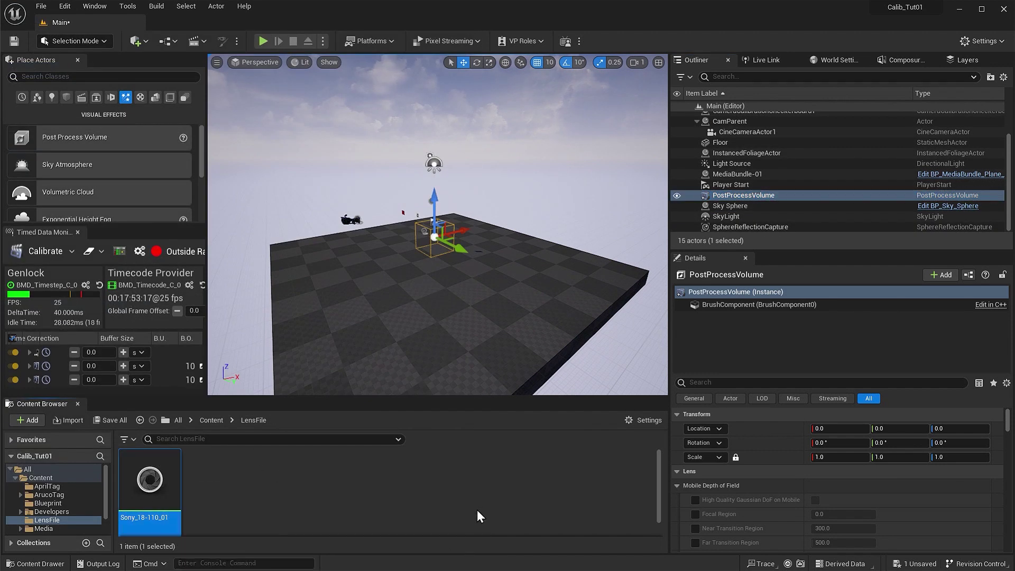